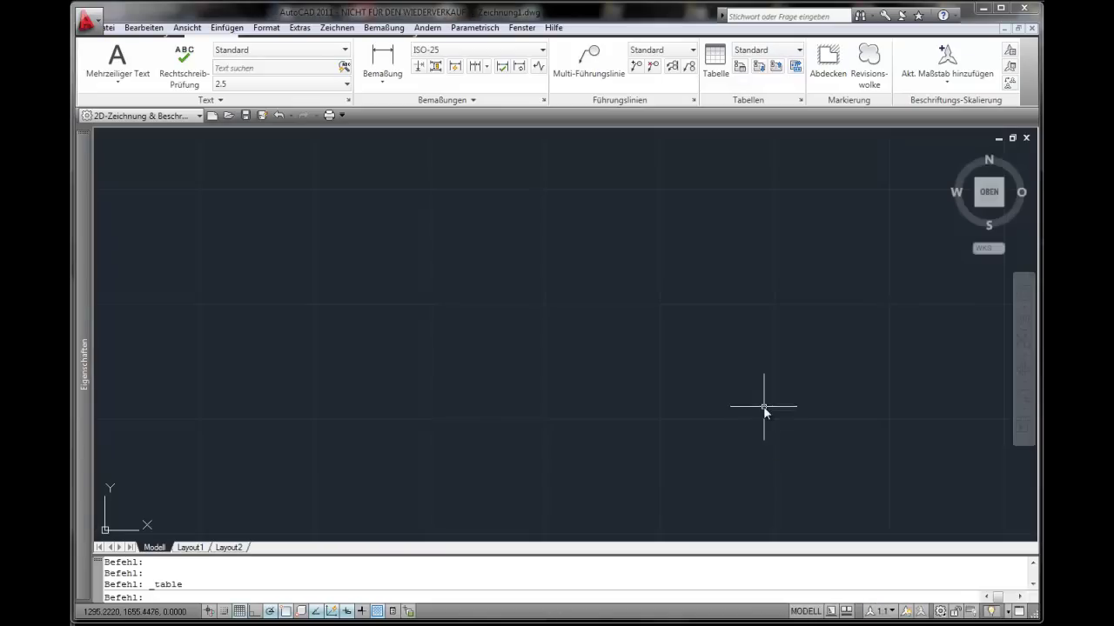
# Step: Create a new table style named Legende based on Standard
pyautogui.click(711, 54)
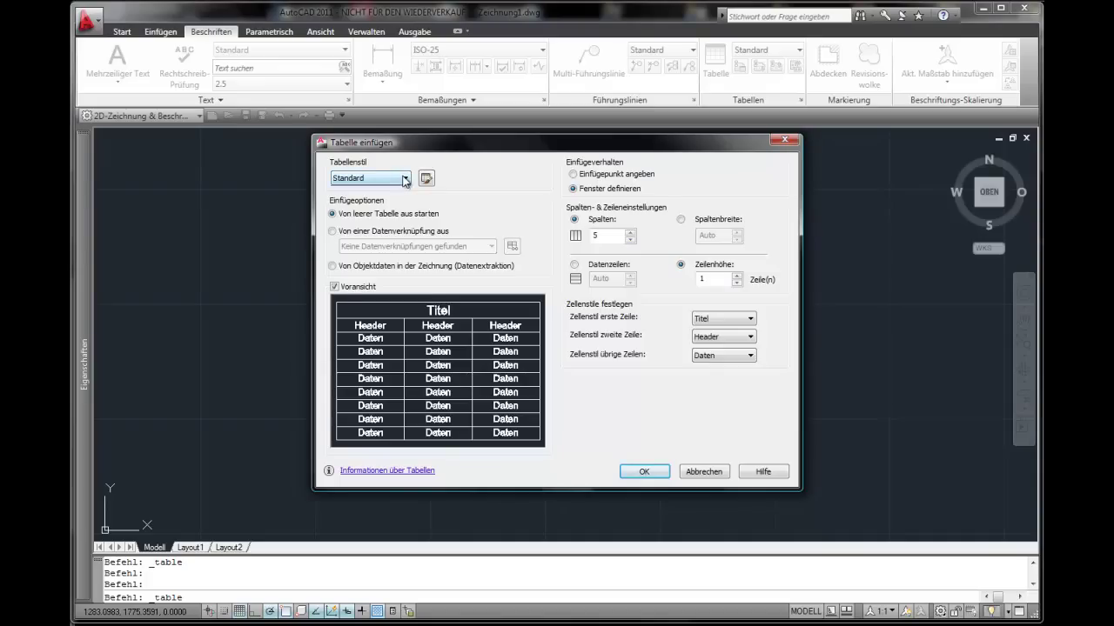
pyautogui.click(405, 179)
pyautogui.click(426, 179)
pyautogui.click(426, 179)
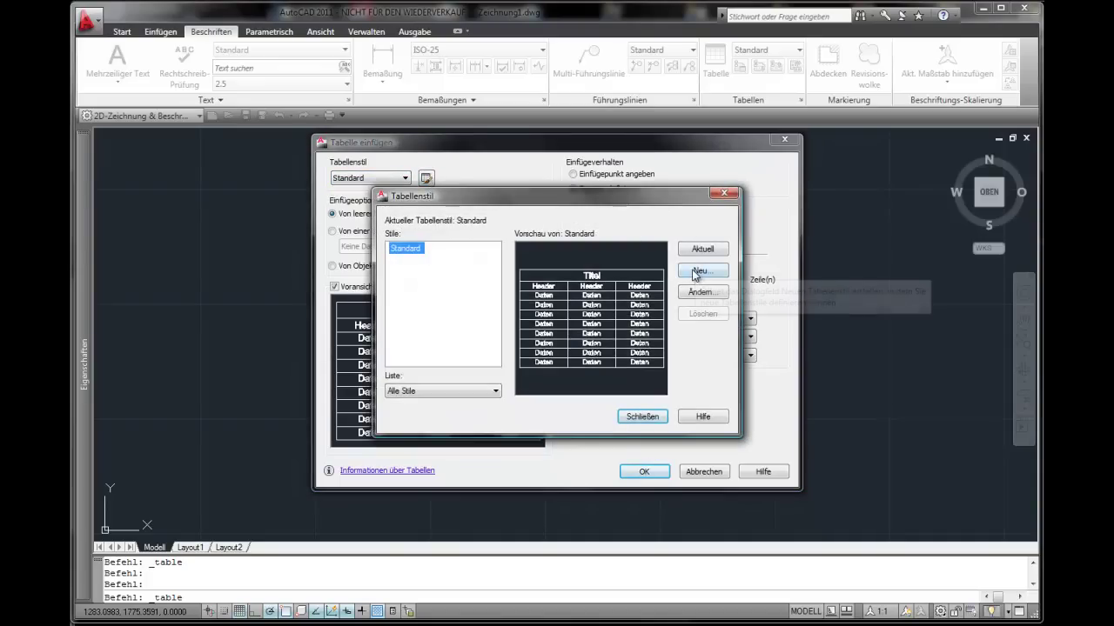
pyautogui.click(702, 270)
pyautogui.write('Legende')
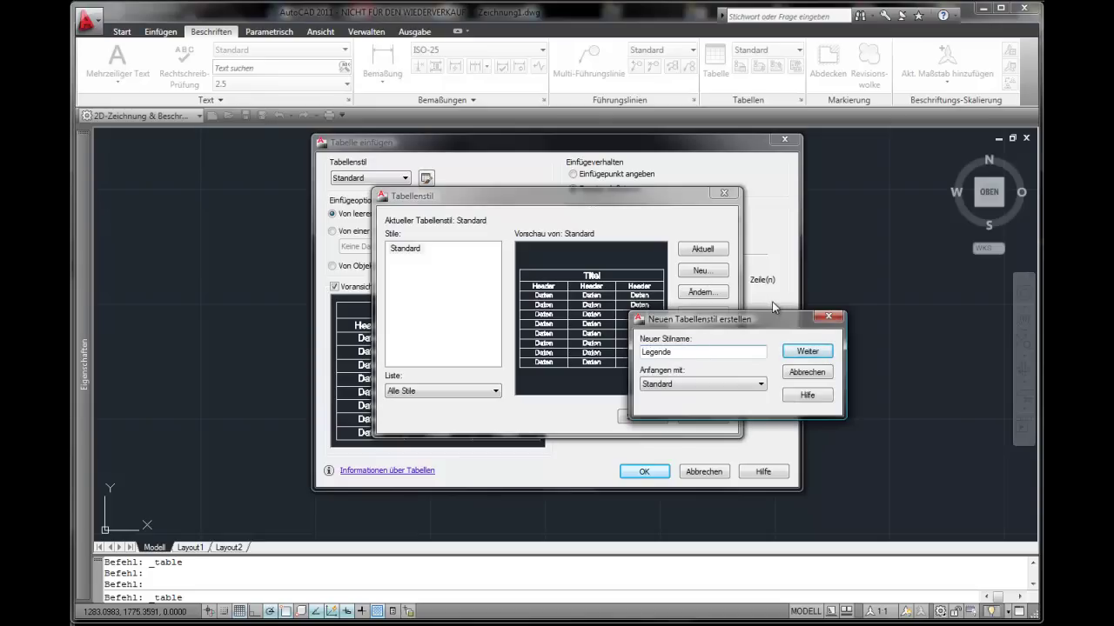
pyautogui.click(805, 351)
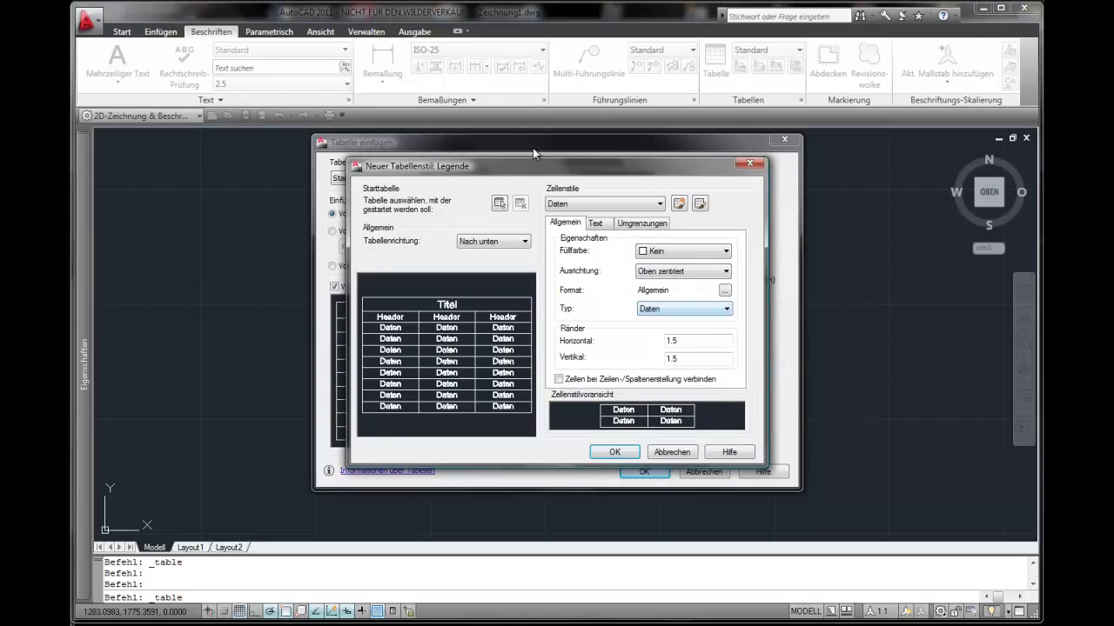
# Step: Set the Titel cell style's alignment to Mitte links
pyautogui.click(552, 208)
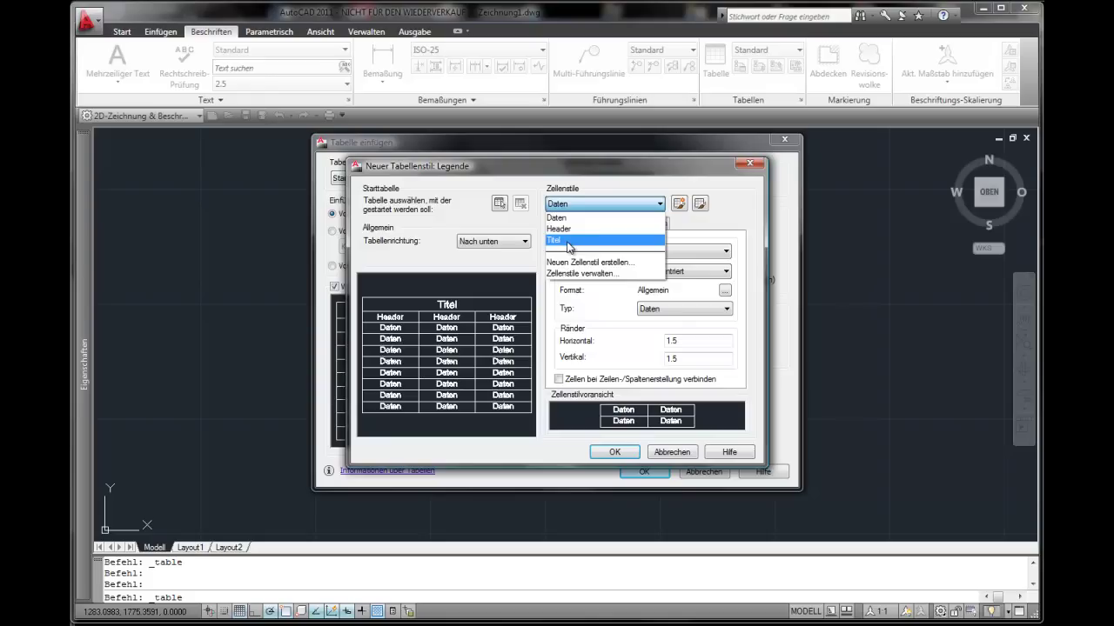
pyautogui.click(569, 244)
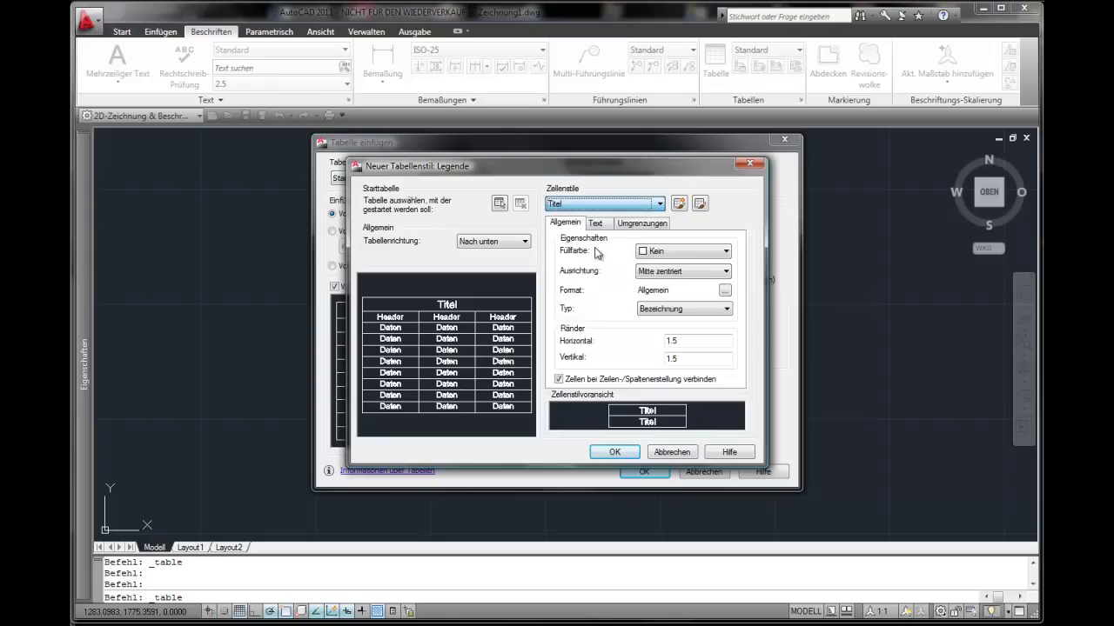
pyautogui.click(677, 274)
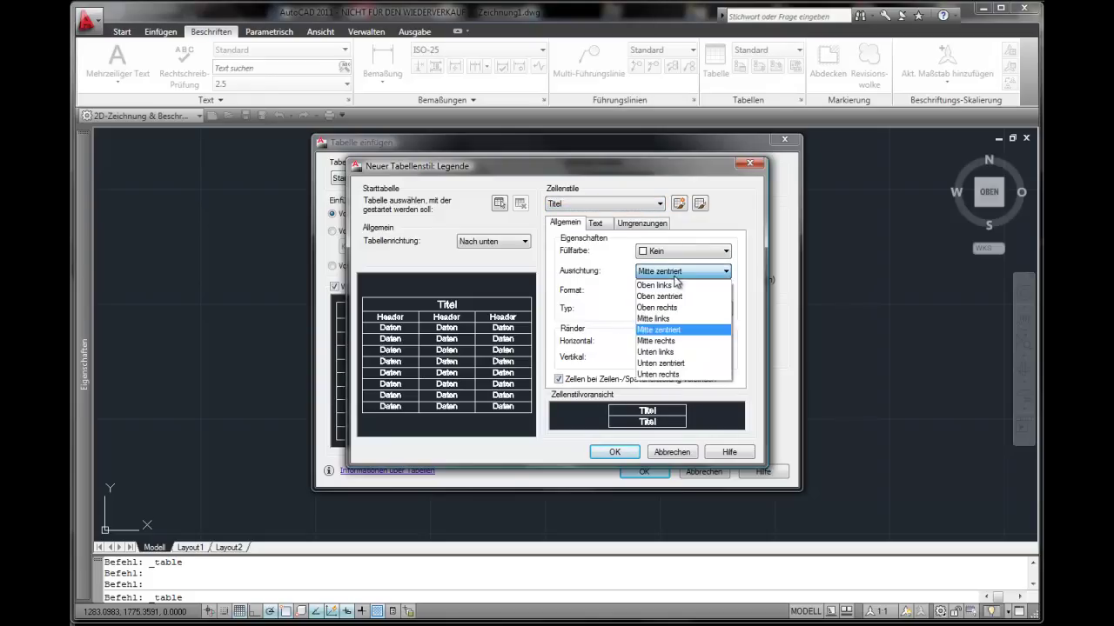
pyautogui.click(663, 318)
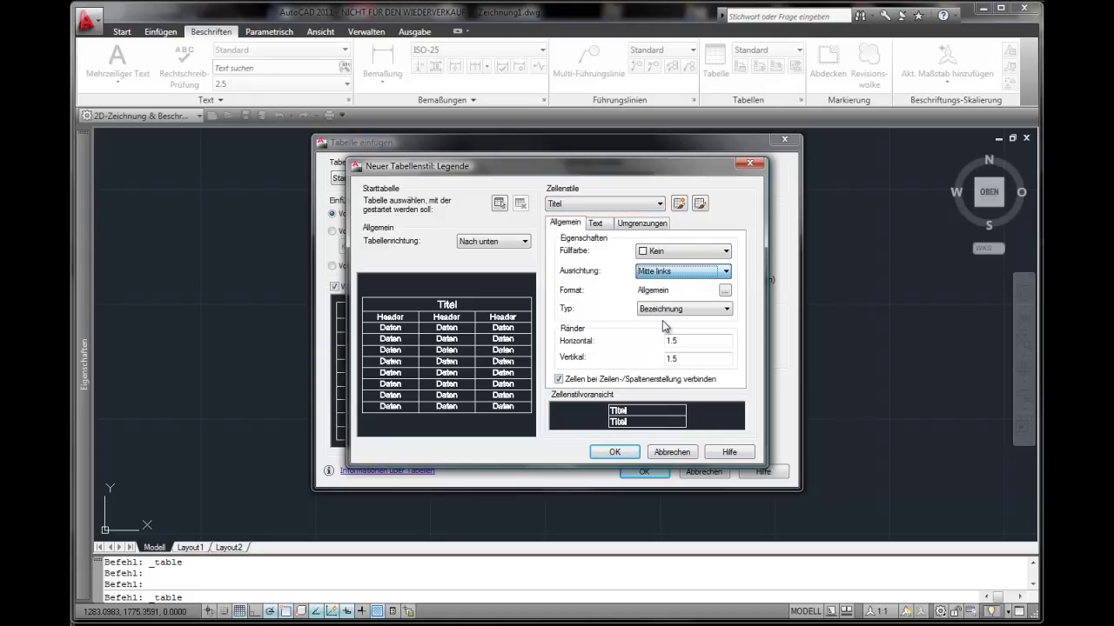
# Step: Set the Daten cell alignment to Mitte zentriert and save the Legende style for the table
pyautogui.click(607, 204)
pyautogui.click(591, 231)
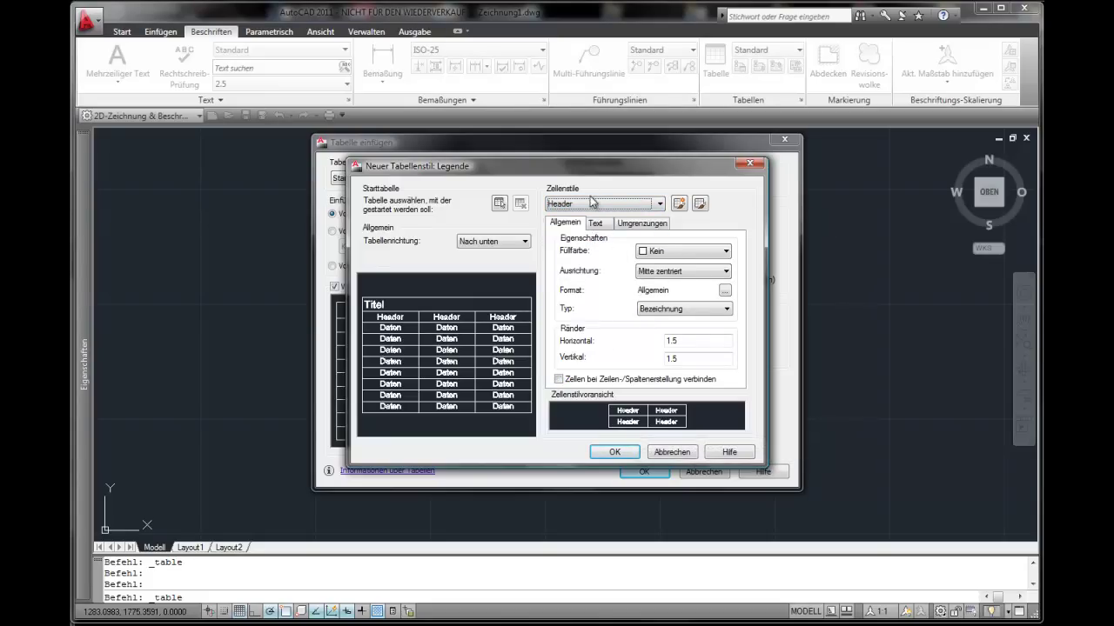
pyautogui.click(591, 202)
pyautogui.click(584, 218)
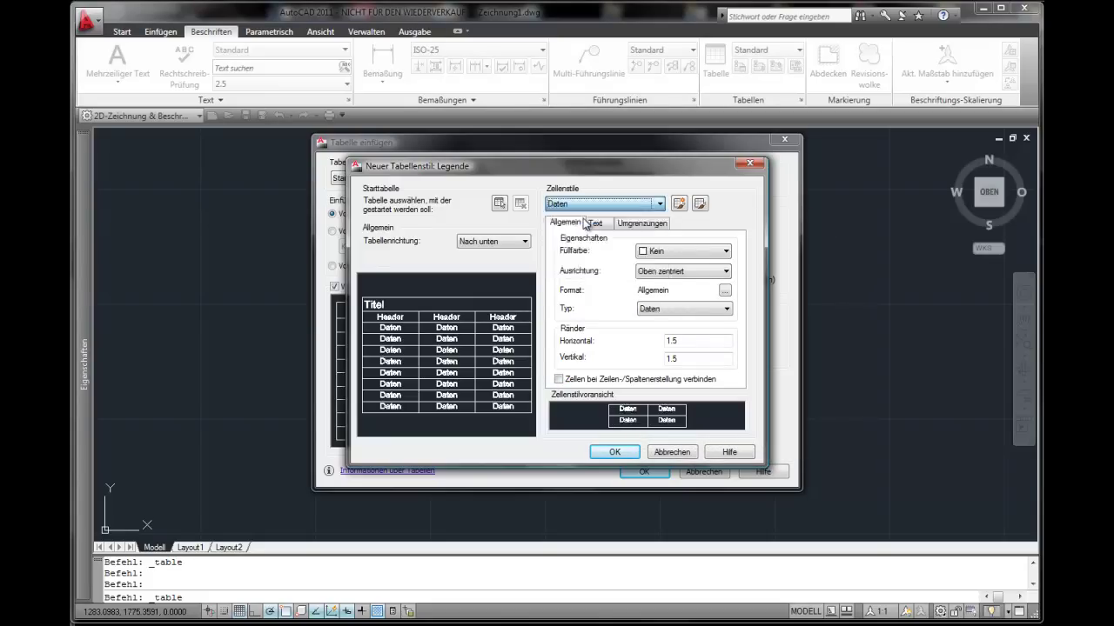
pyautogui.click(661, 271)
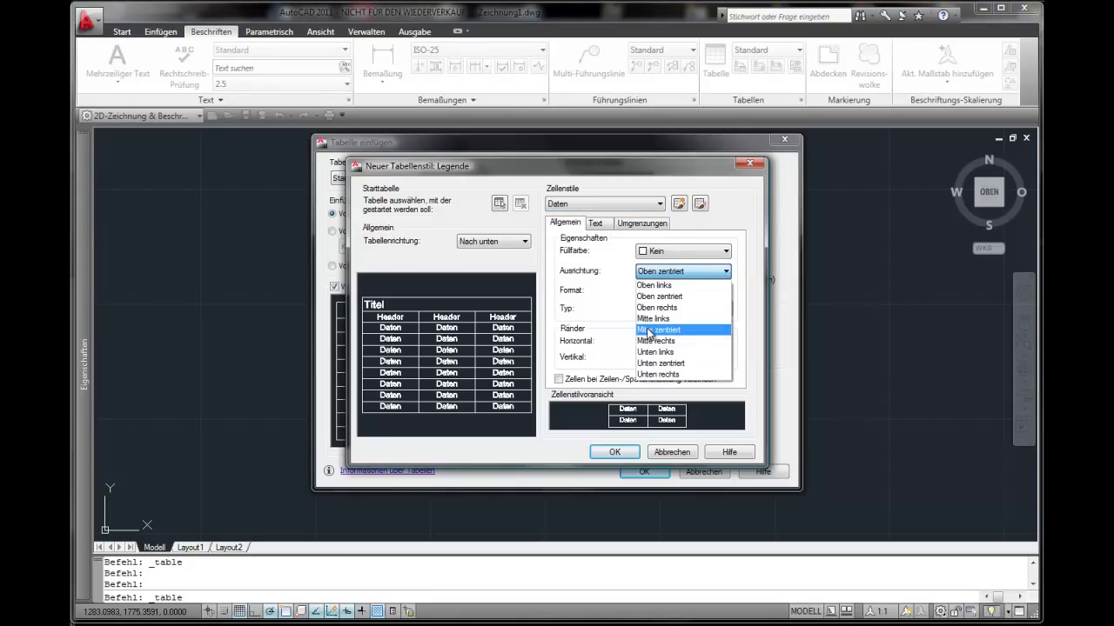
pyautogui.click(648, 331)
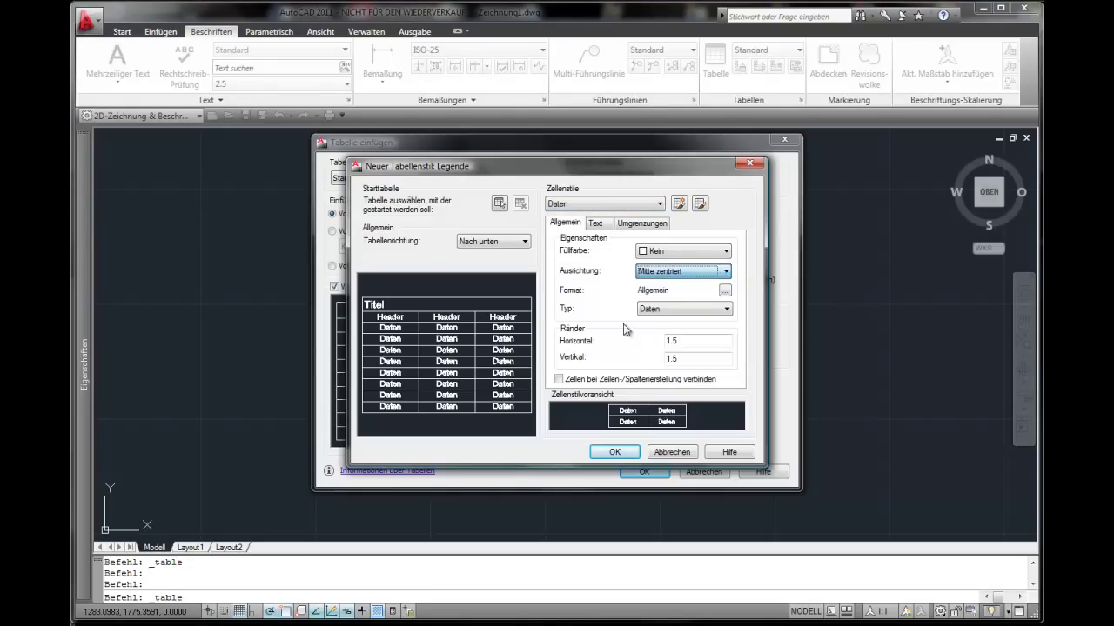
pyautogui.click(623, 455)
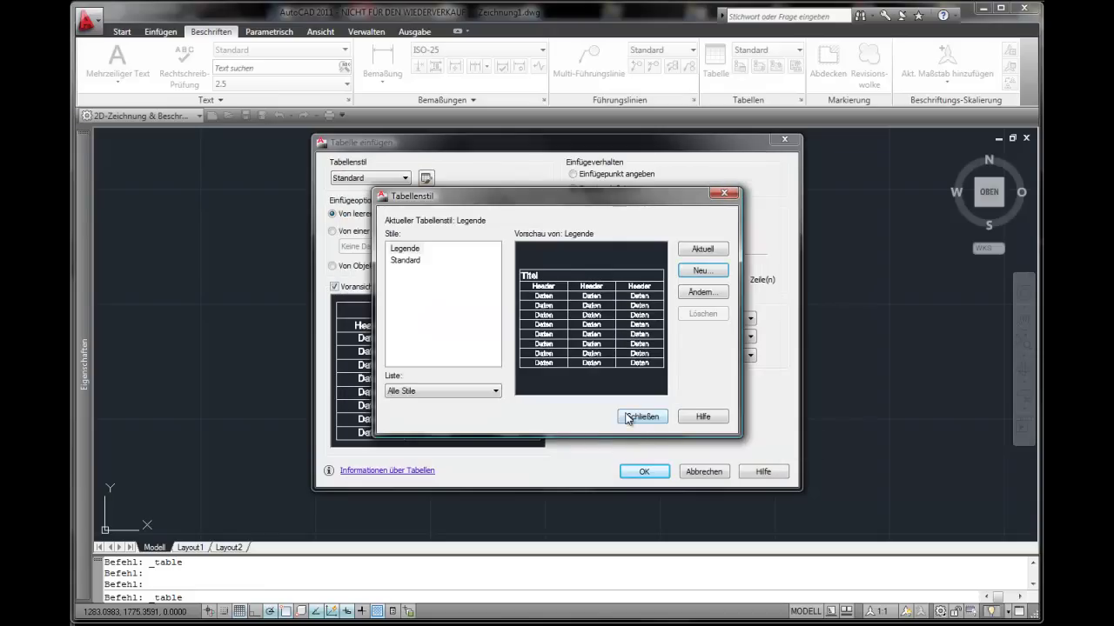
pyautogui.click(640, 419)
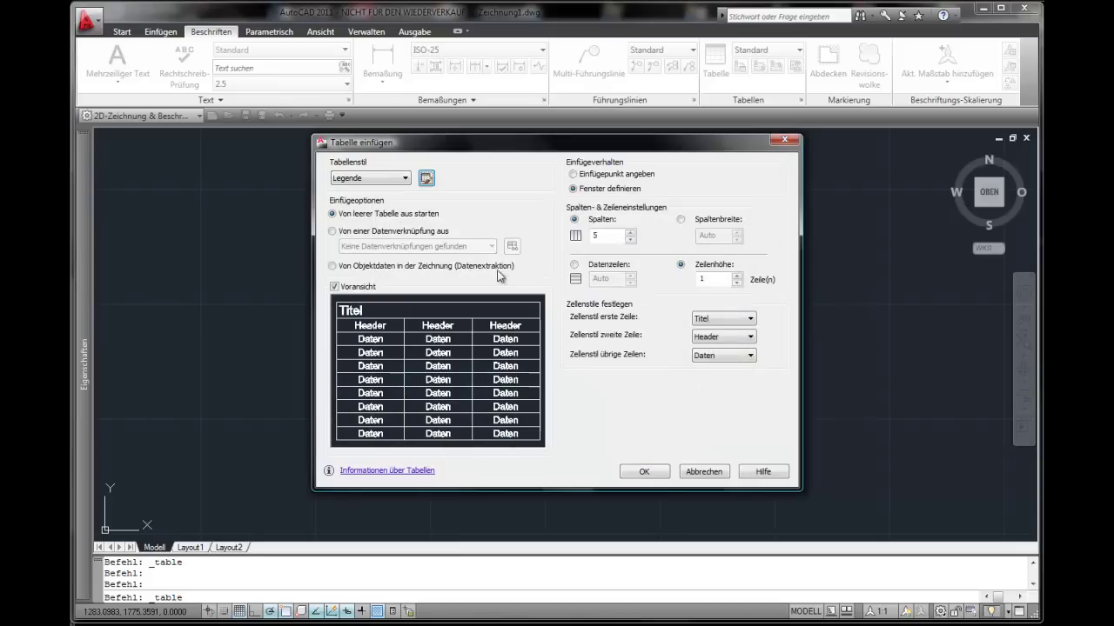
# Step: Insert a 2-column Legende table by picking its two corners in the drawing
pyautogui.click(630, 240)
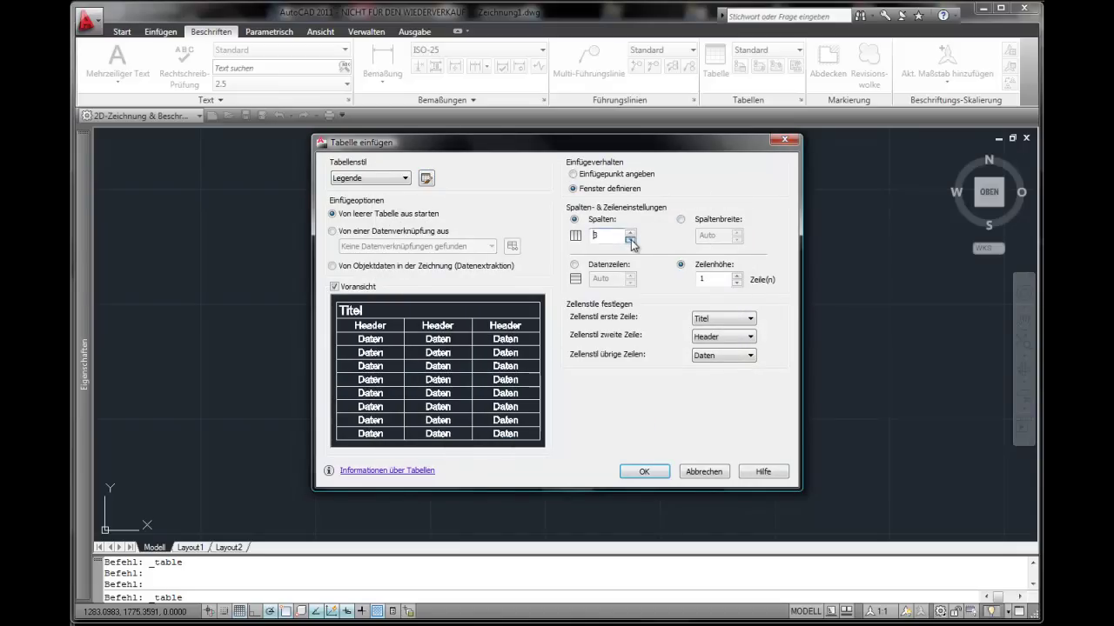
pyautogui.click(644, 473)
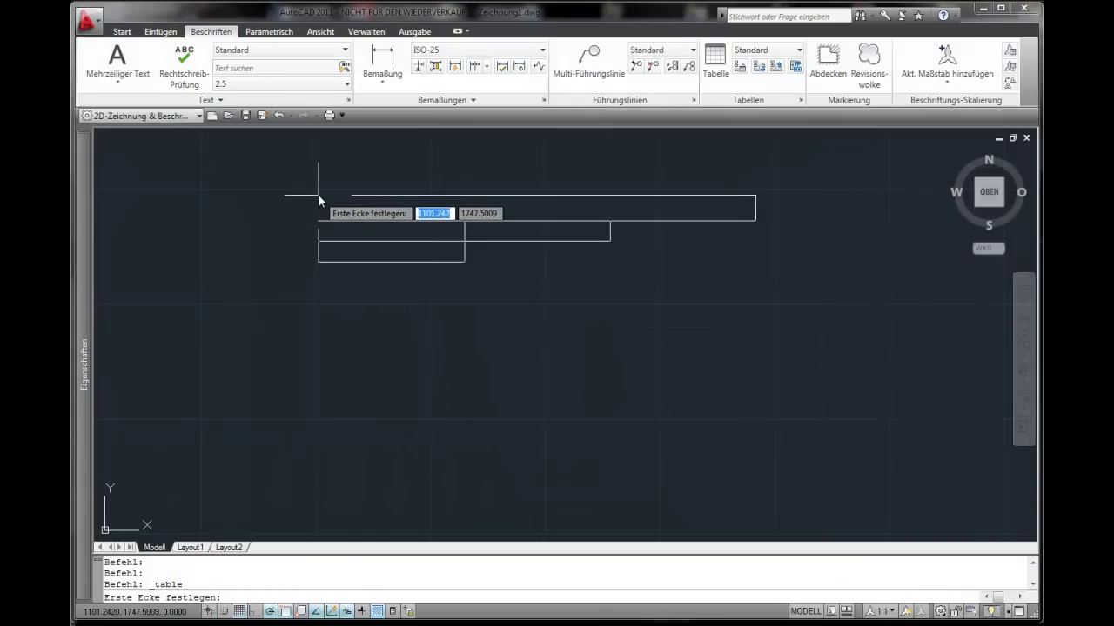
pyautogui.click(315, 189)
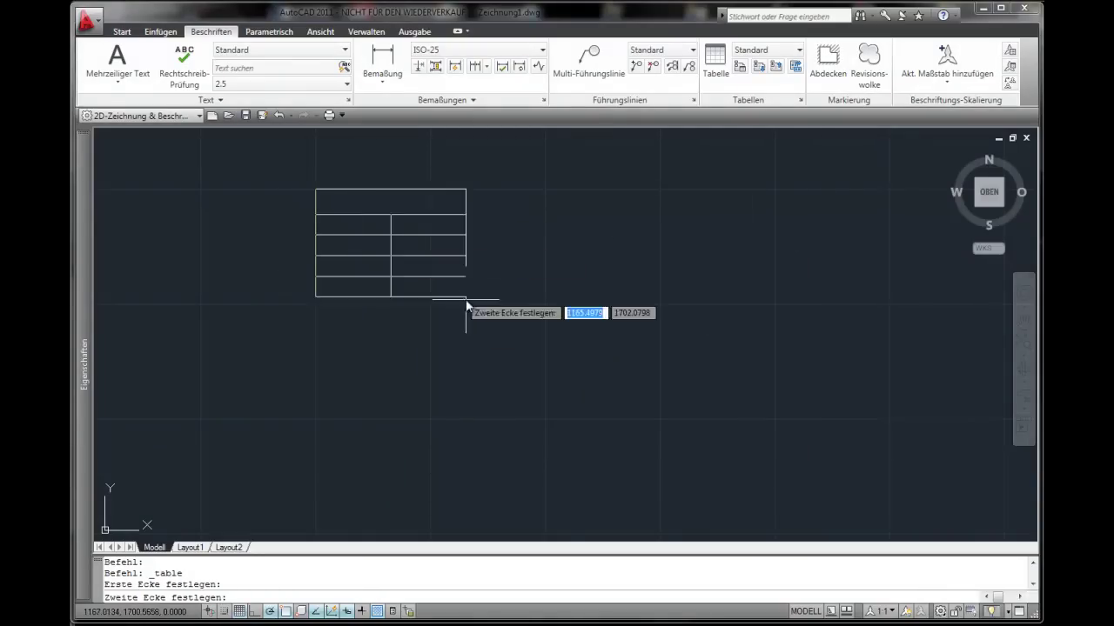
pyautogui.click(660, 399)
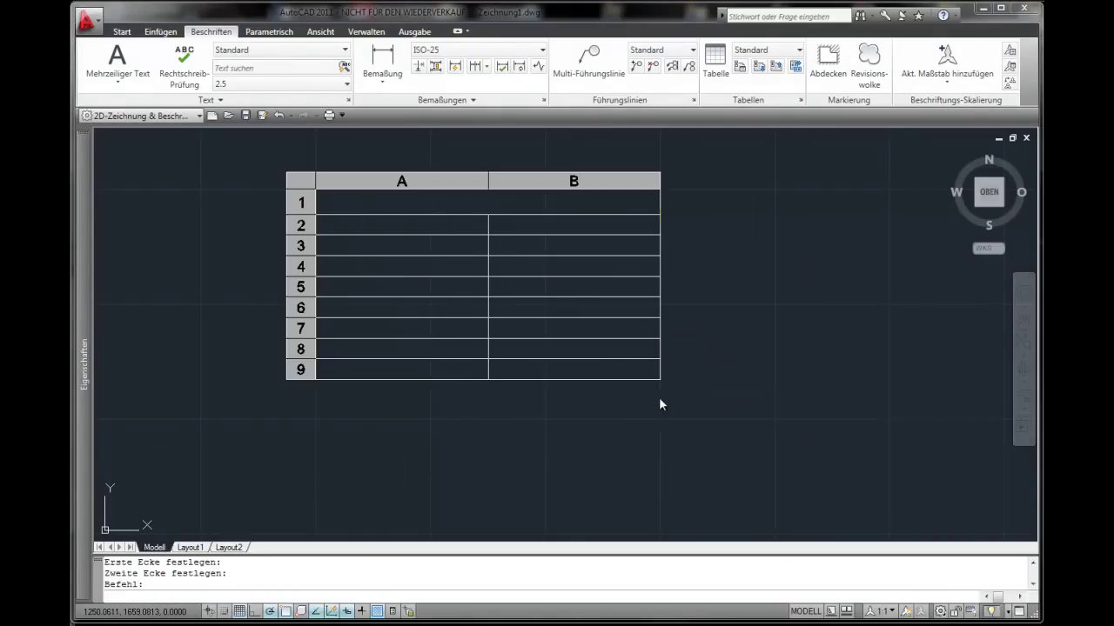
# Step: Title the table Legende and put the Batterie block in A2, labelled Batterie in B2
pyautogui.write('Legende')
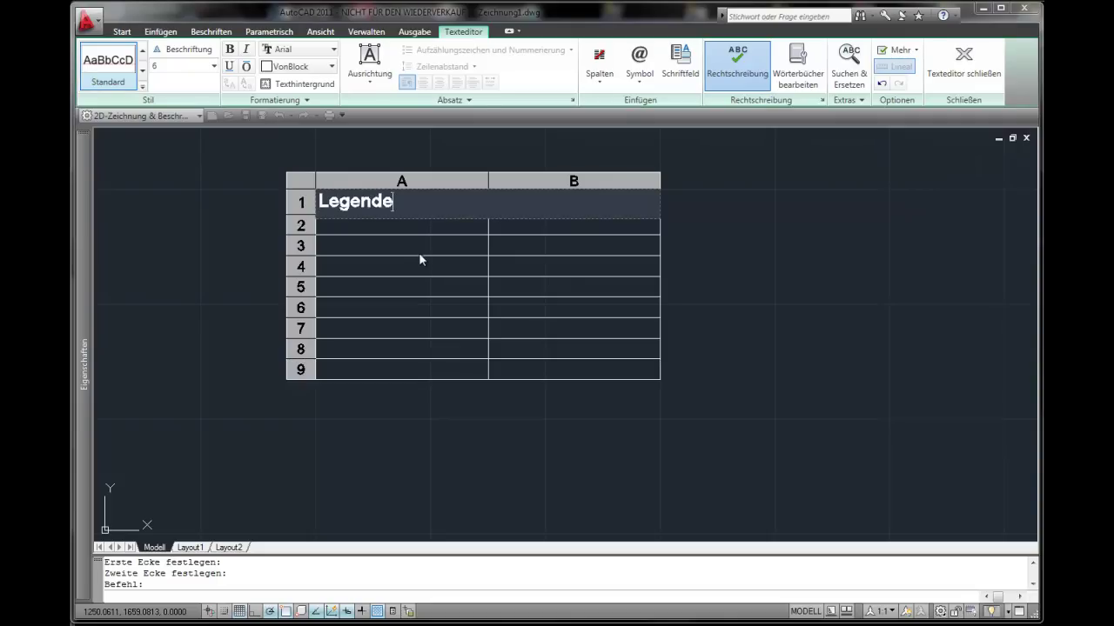
pyautogui.press('Escape')
pyautogui.click(370, 224)
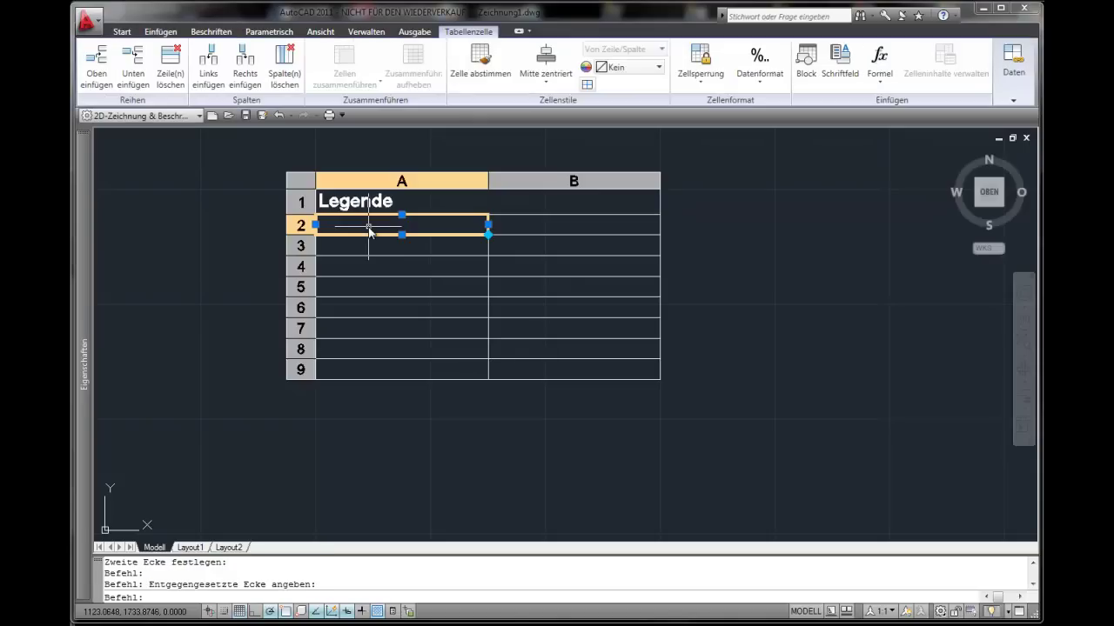
pyautogui.rightClick(371, 228)
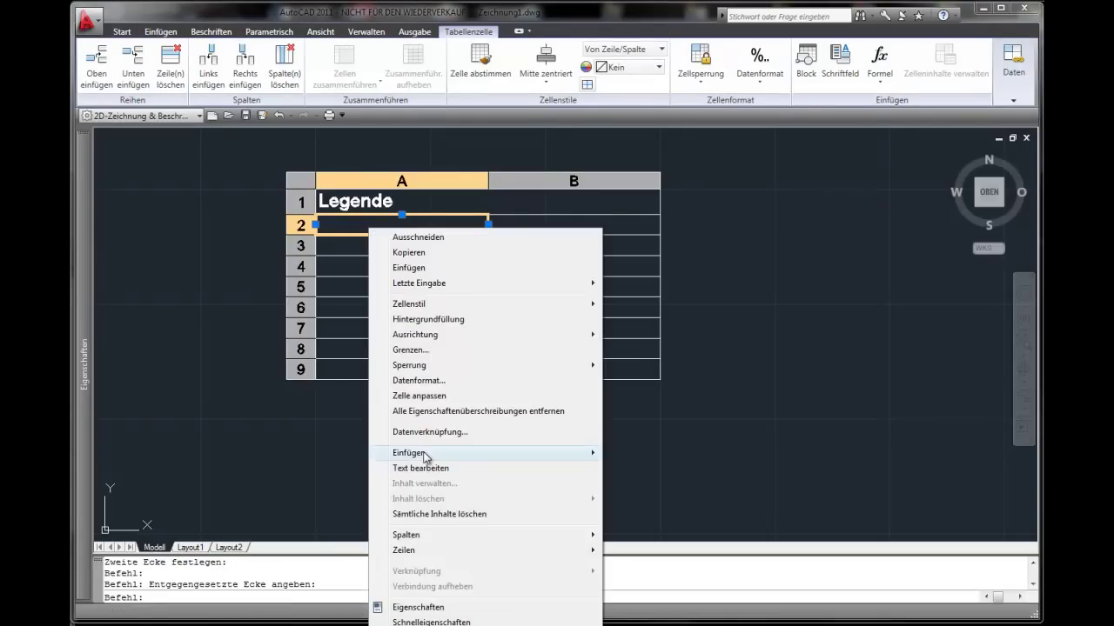
pyautogui.moveTo(409, 453)
pyautogui.click(674, 454)
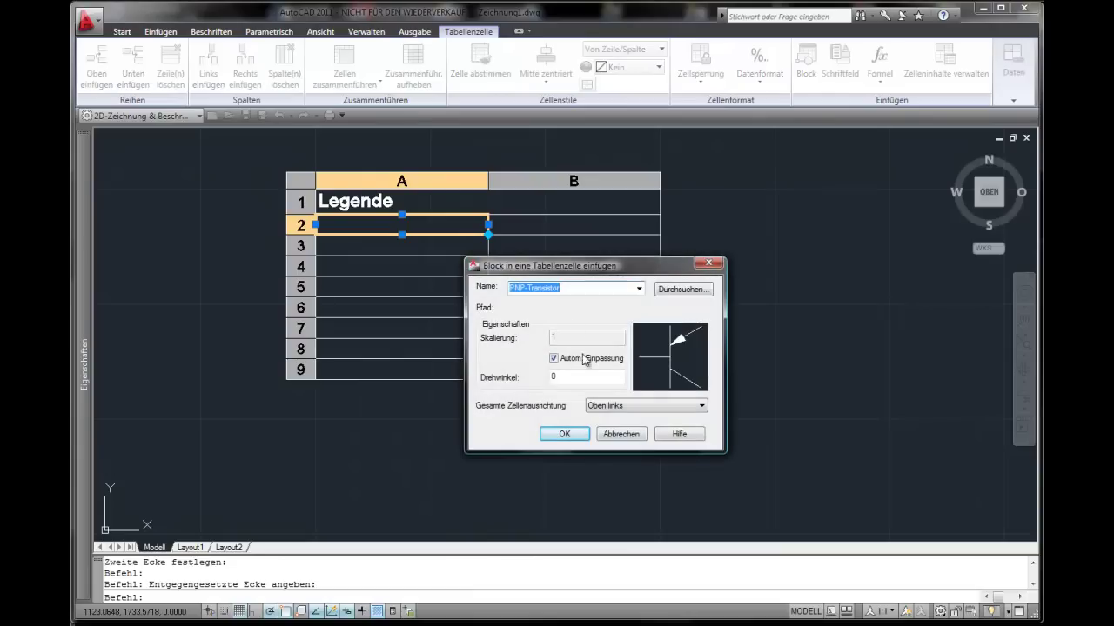
pyautogui.click(638, 288)
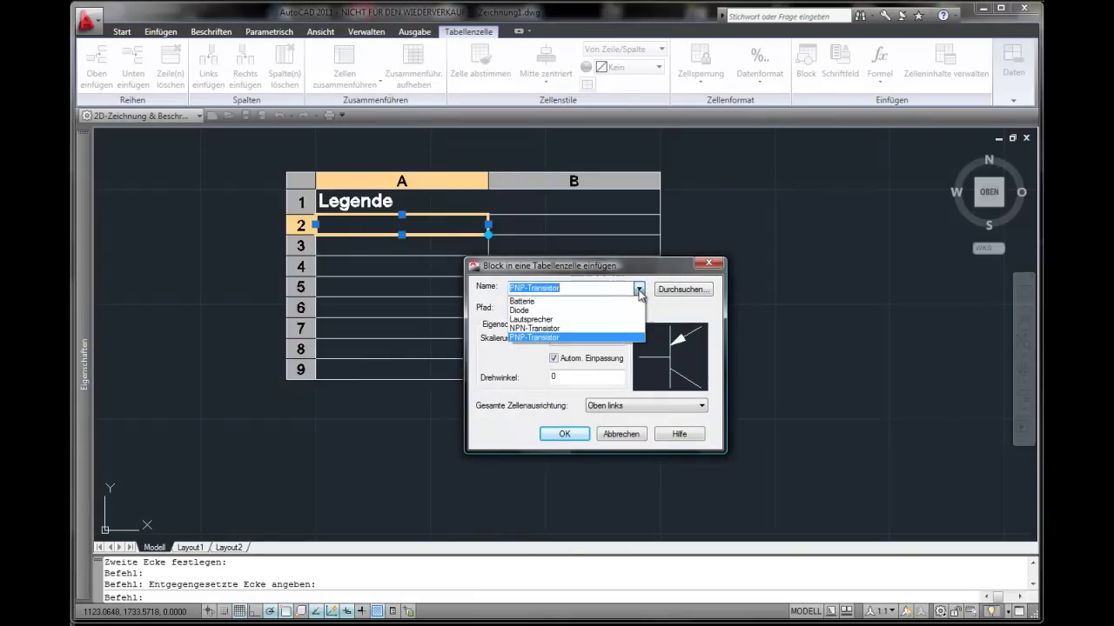
pyautogui.click(572, 301)
pyautogui.click(563, 434)
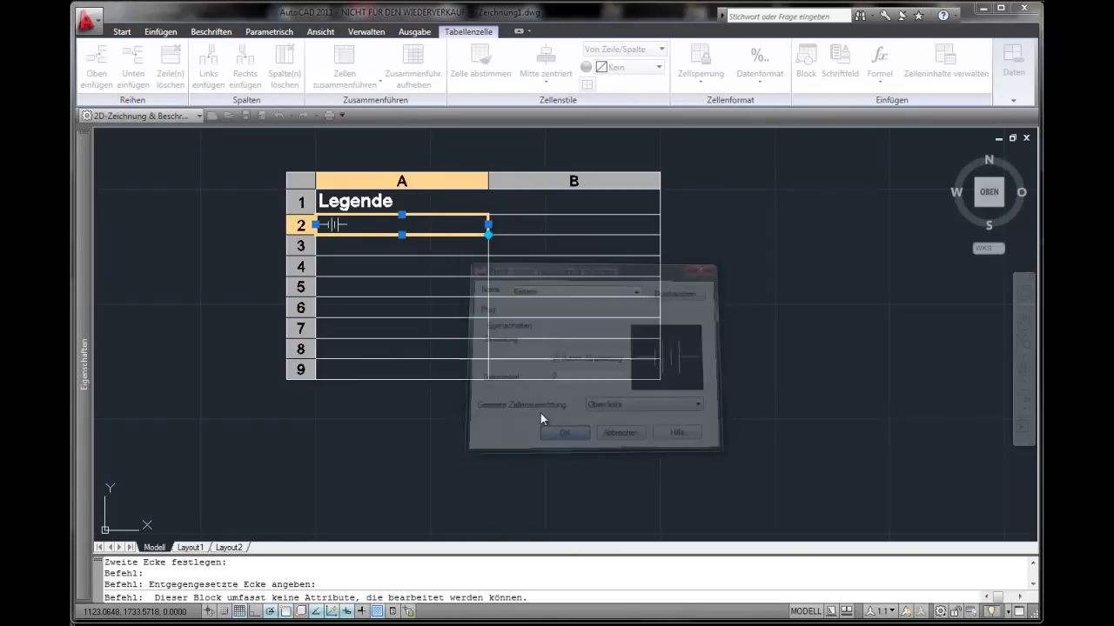
pyautogui.click(570, 232)
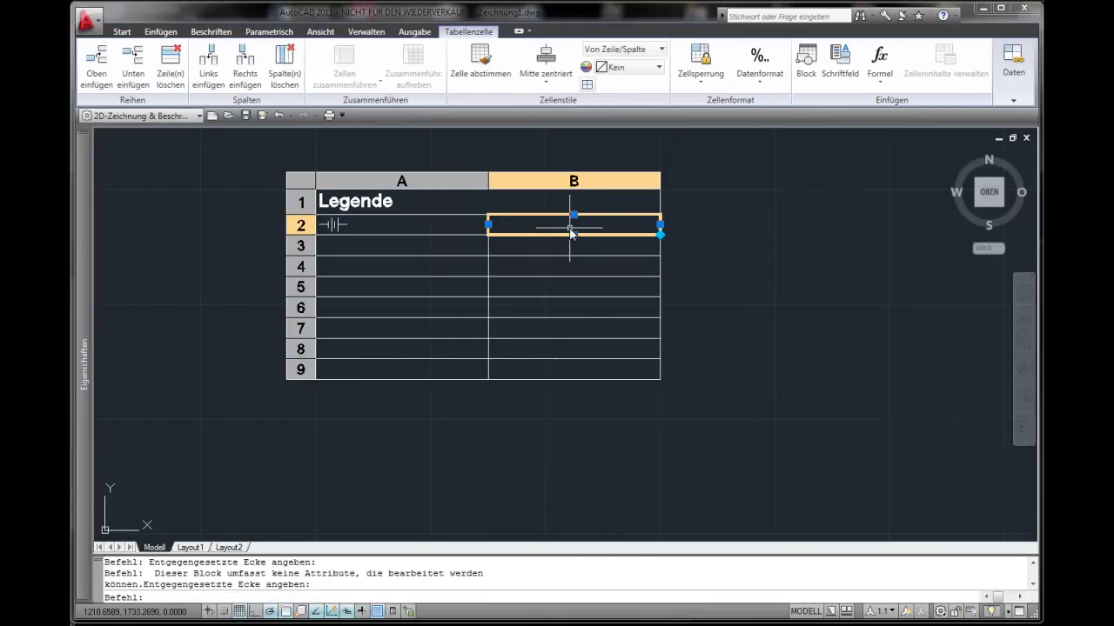
pyautogui.write('Batterie')
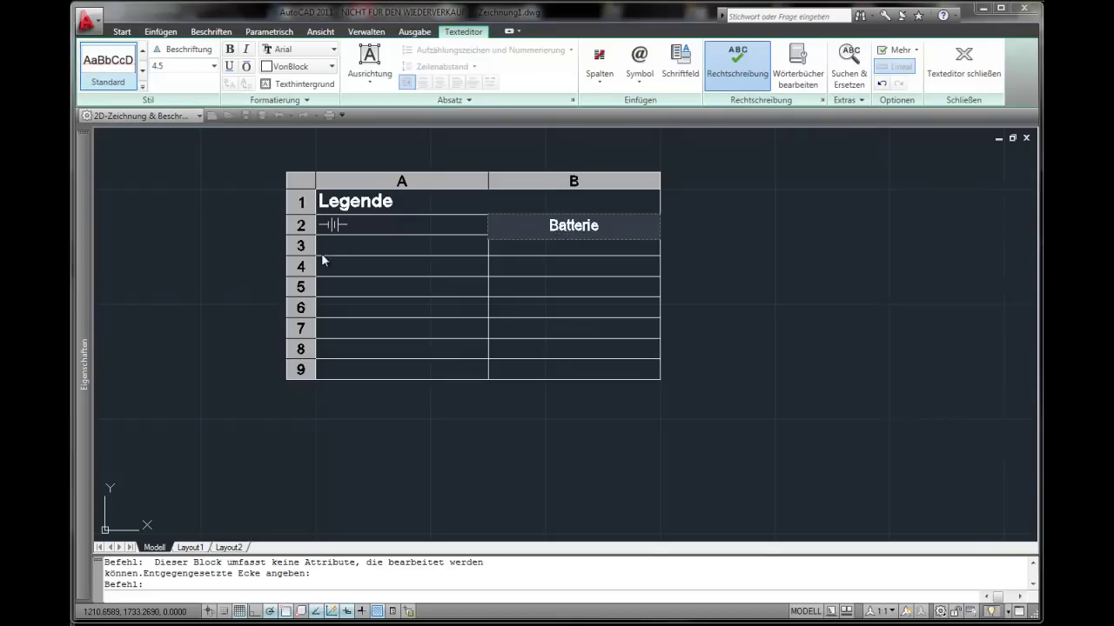
pyautogui.click(321, 253)
# Step: Insert the Diode block into cell A3 and label cell B3 Diode
pyautogui.click(345, 249)
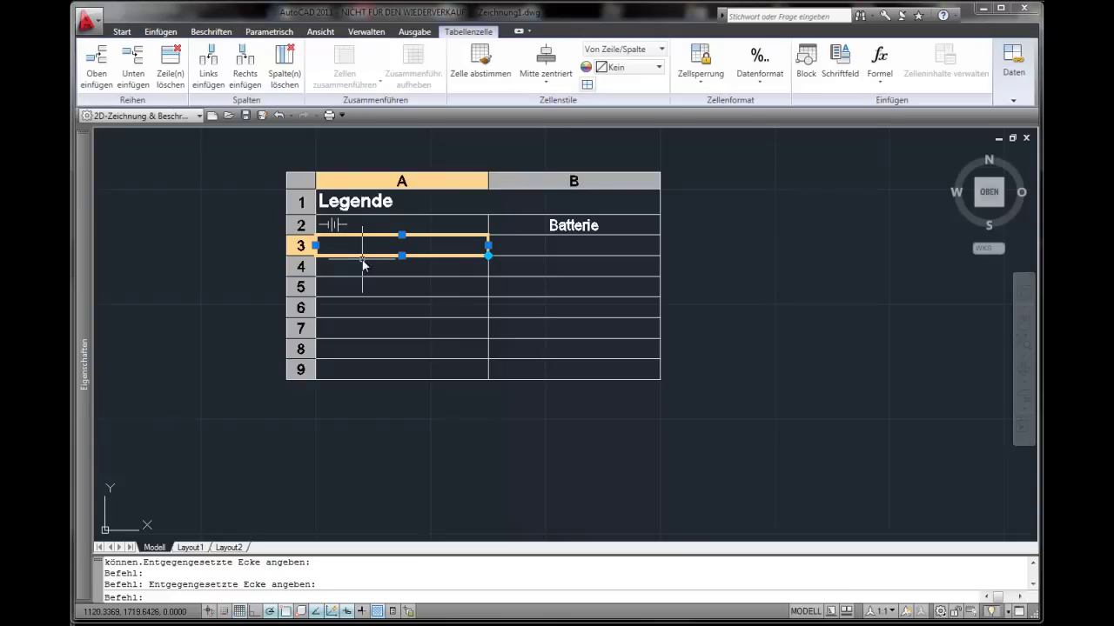
pyautogui.rightClick(376, 249)
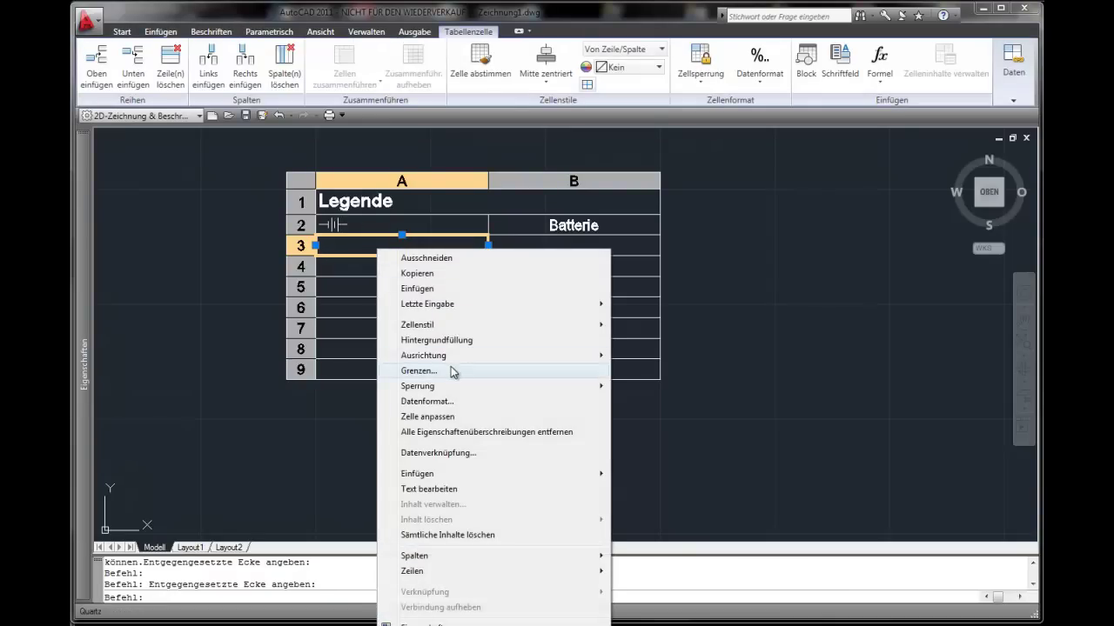
pyautogui.moveTo(418, 473)
pyautogui.click(642, 476)
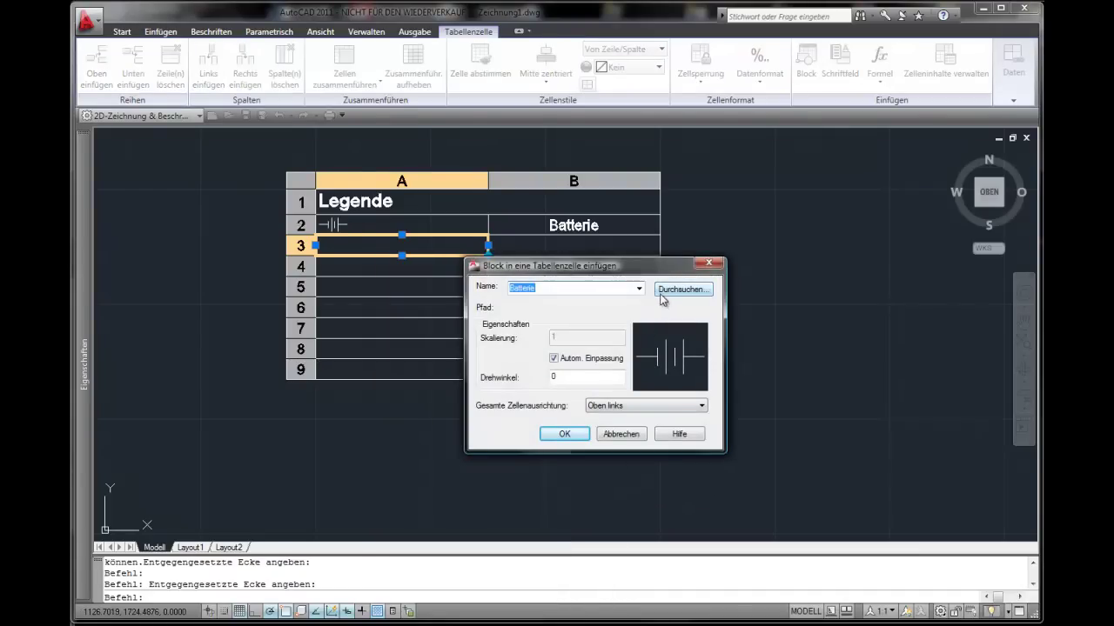
pyautogui.click(640, 288)
pyautogui.click(565, 314)
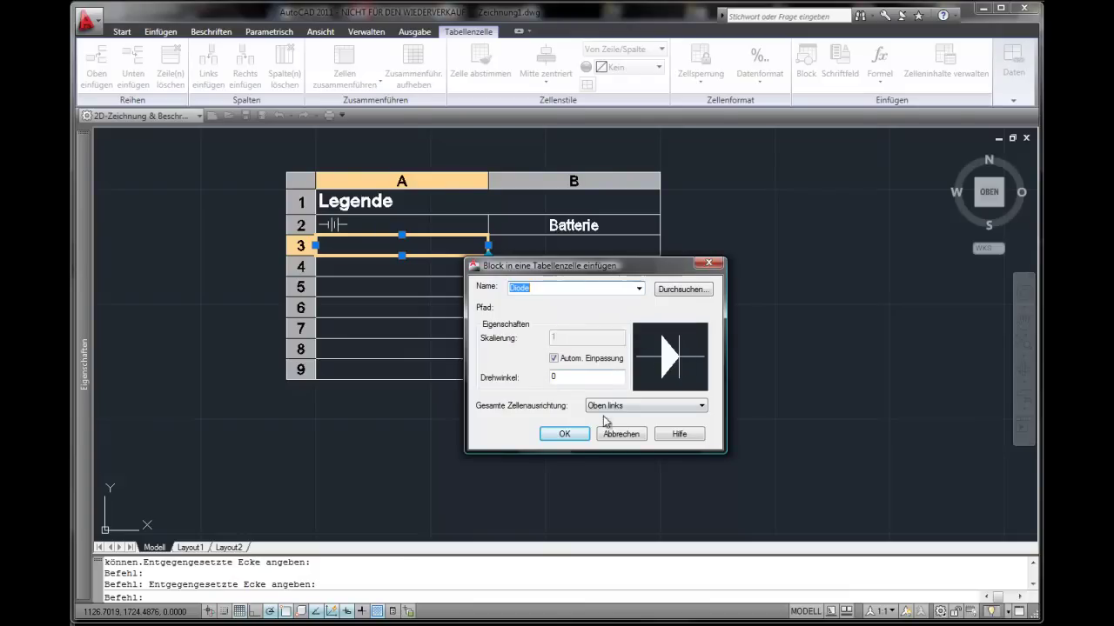
pyautogui.click(565, 434)
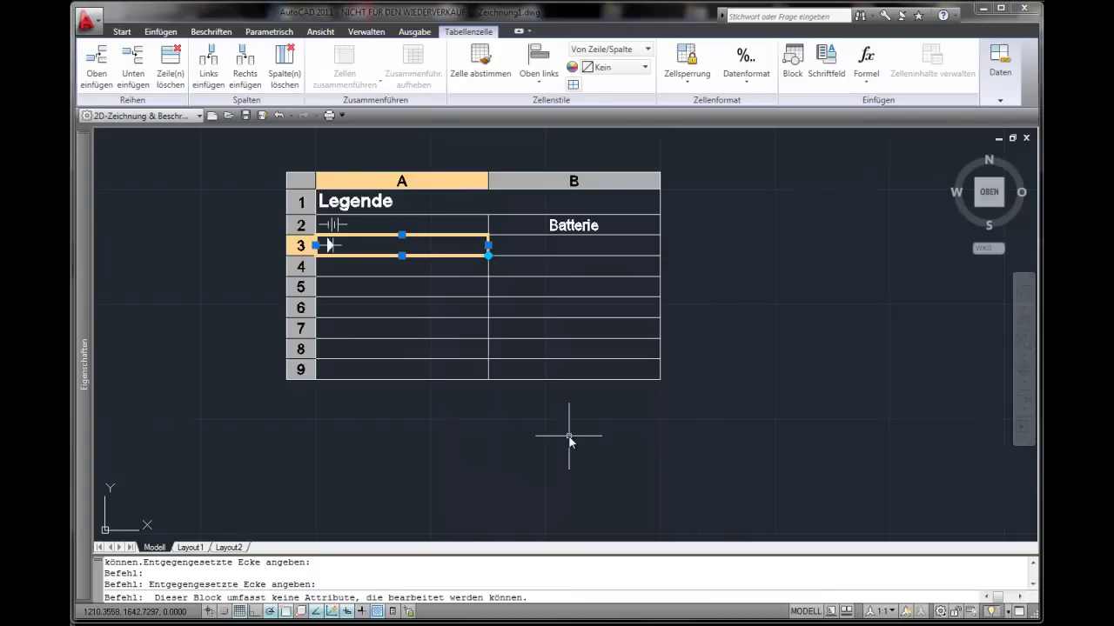
pyautogui.click(563, 248)
pyautogui.doubleClick(564, 248)
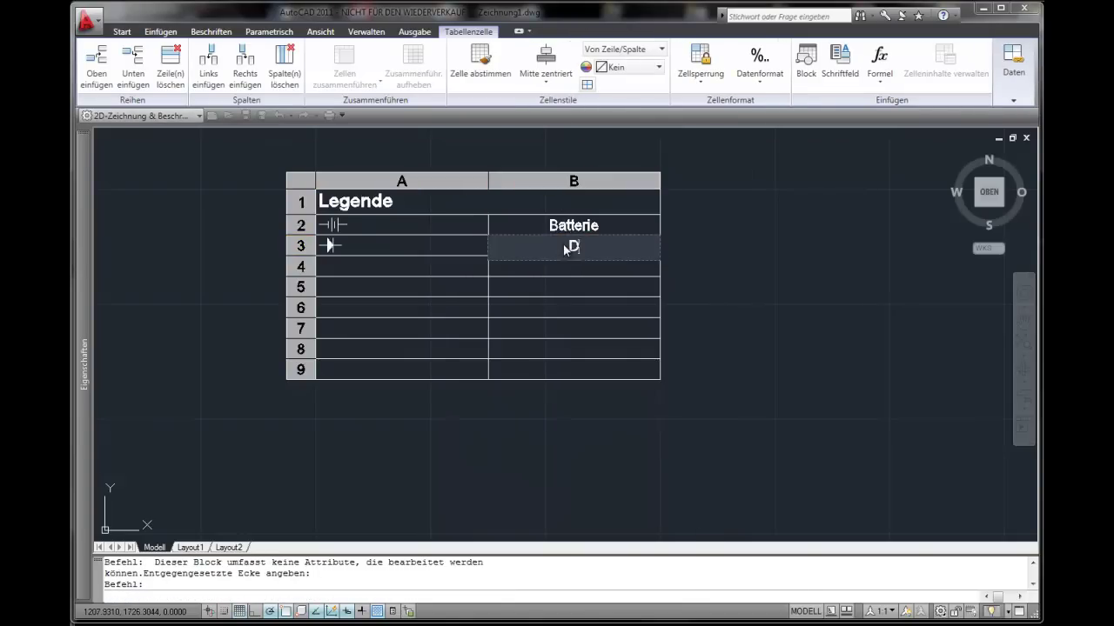
pyautogui.write('Diode')
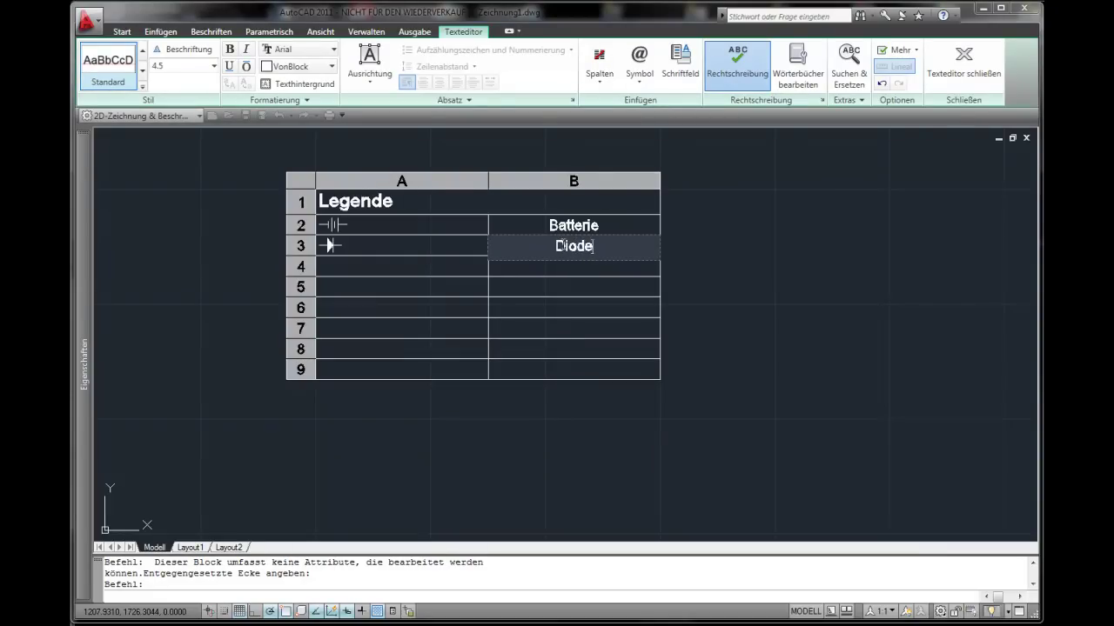
pyautogui.click(427, 268)
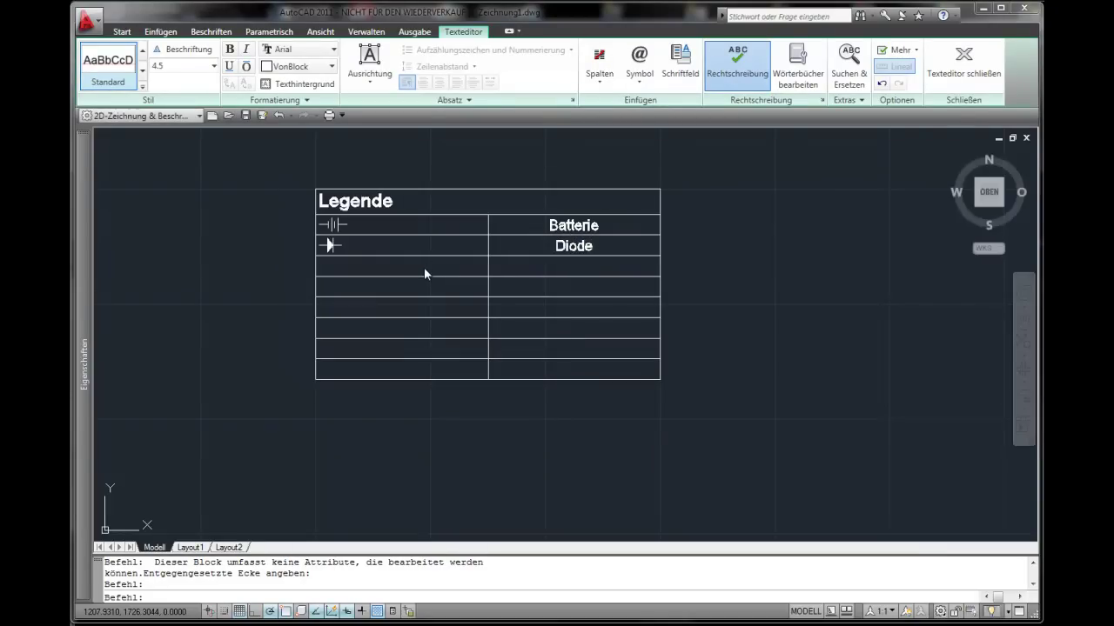
pyautogui.click(424, 267)
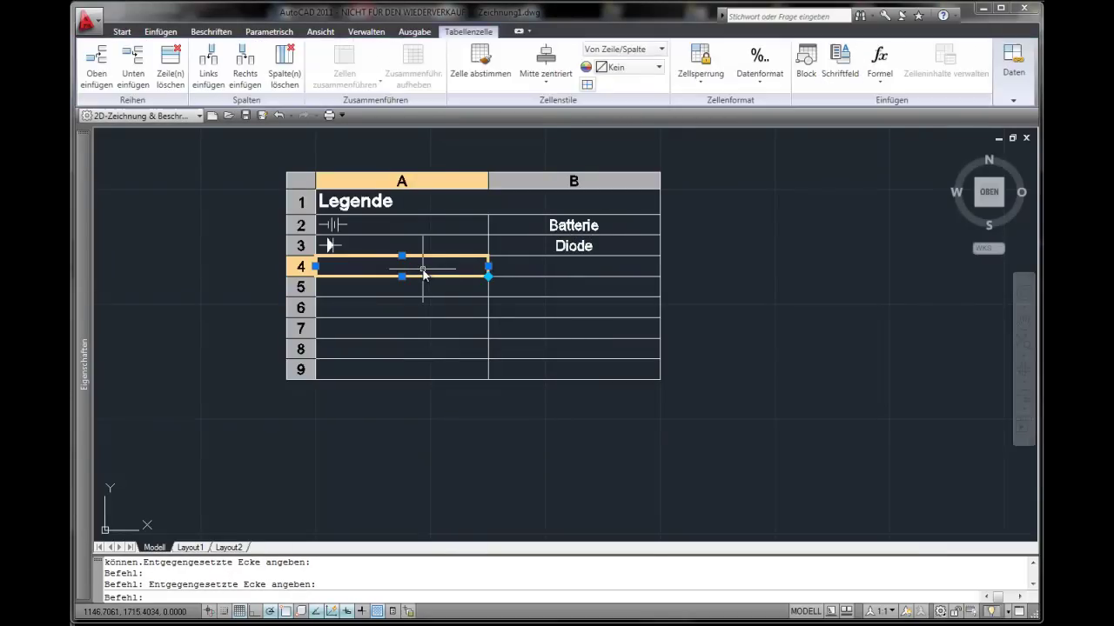
# Step: Insert the Lautsprecher block into A4 and label B4 Lautsprecher, correcting the typo
pyautogui.rightClick(424, 271)
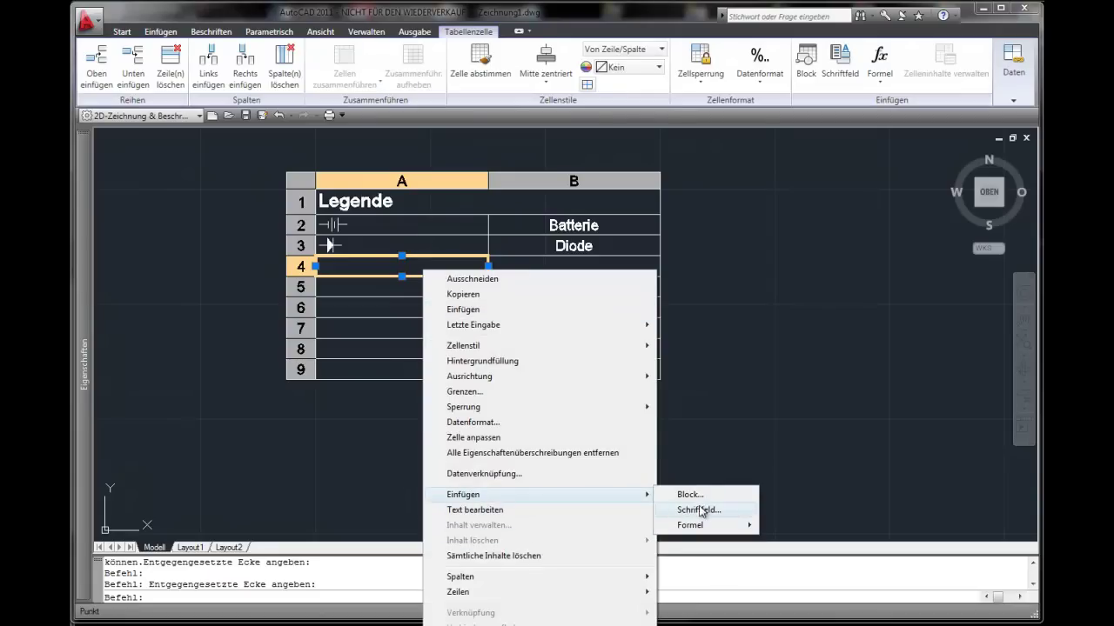
pyautogui.click(696, 495)
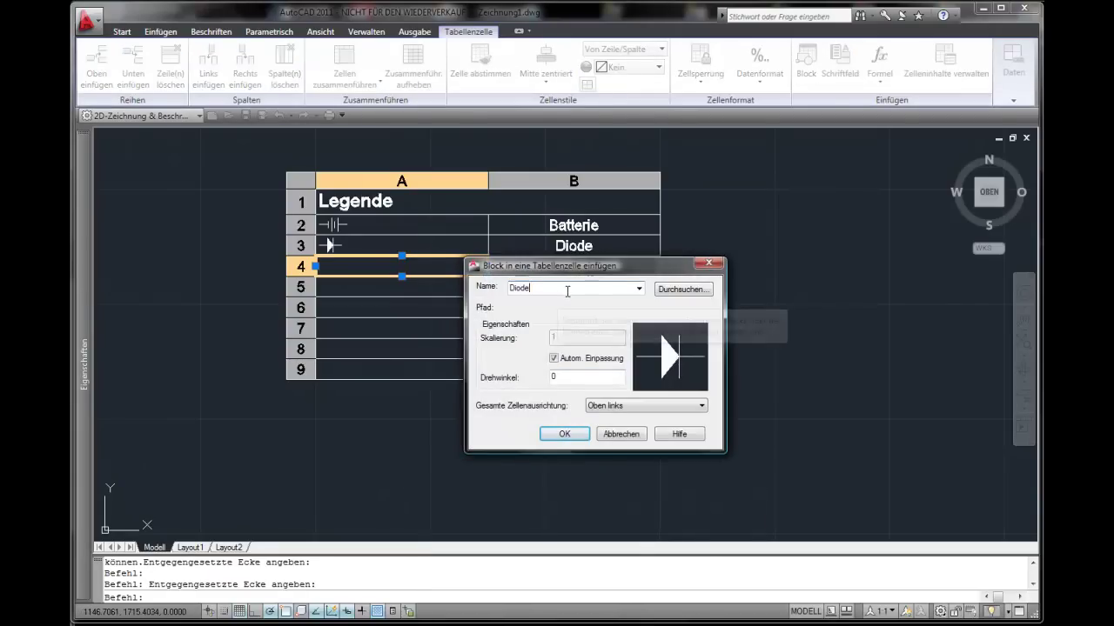
pyautogui.click(639, 288)
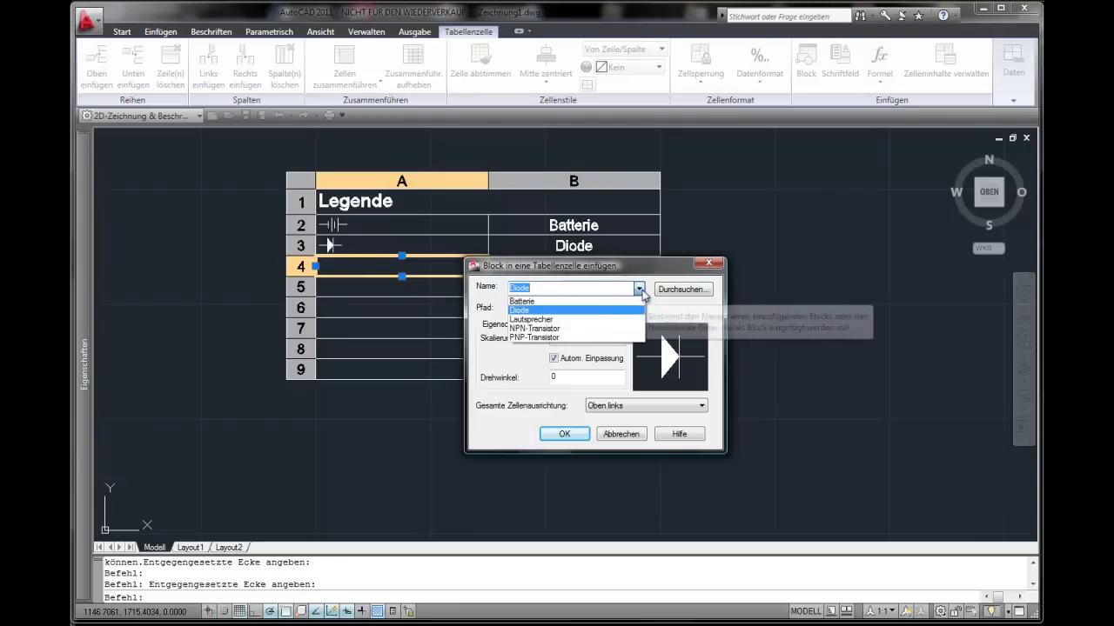
pyautogui.click(574, 319)
pyautogui.click(564, 434)
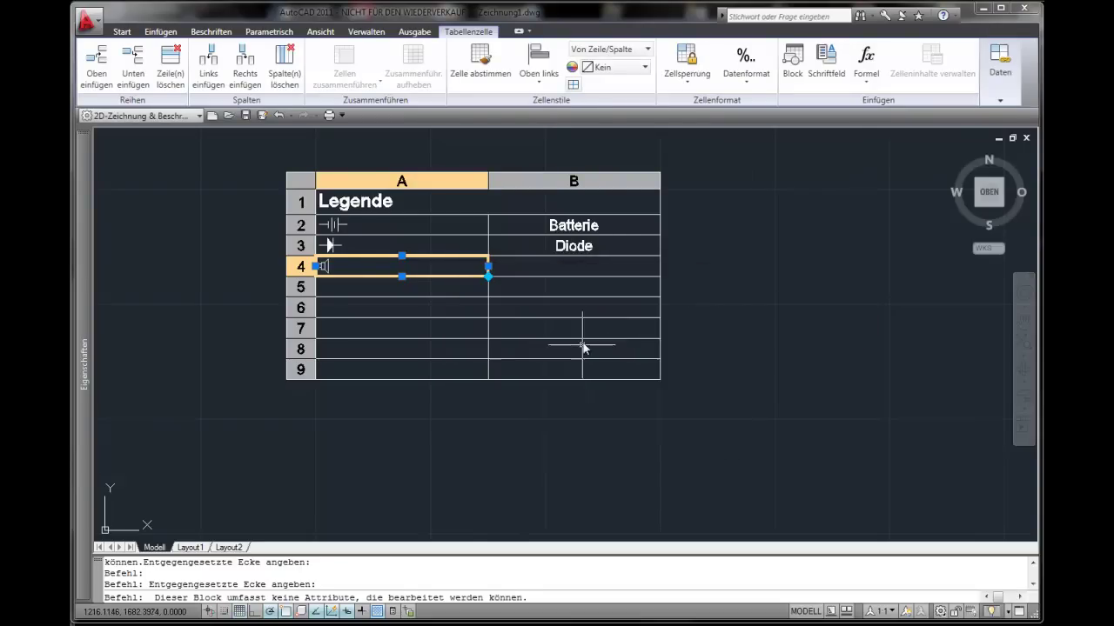
pyautogui.click(534, 268)
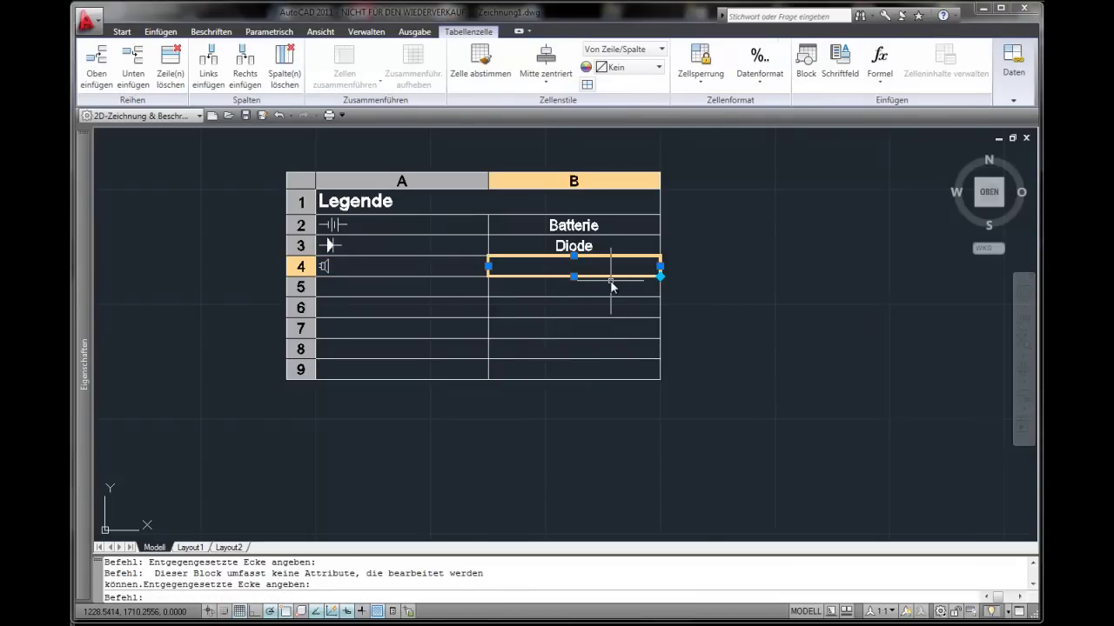
pyautogui.write('Laudsprecher')
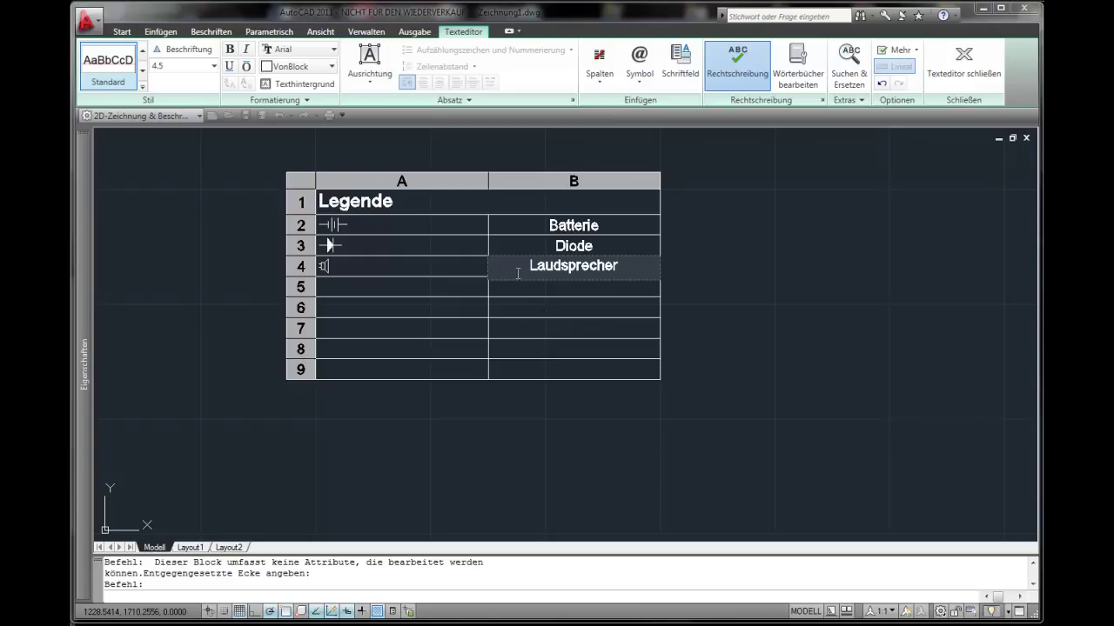
pyautogui.press('BackSpace')
pyautogui.write('t')
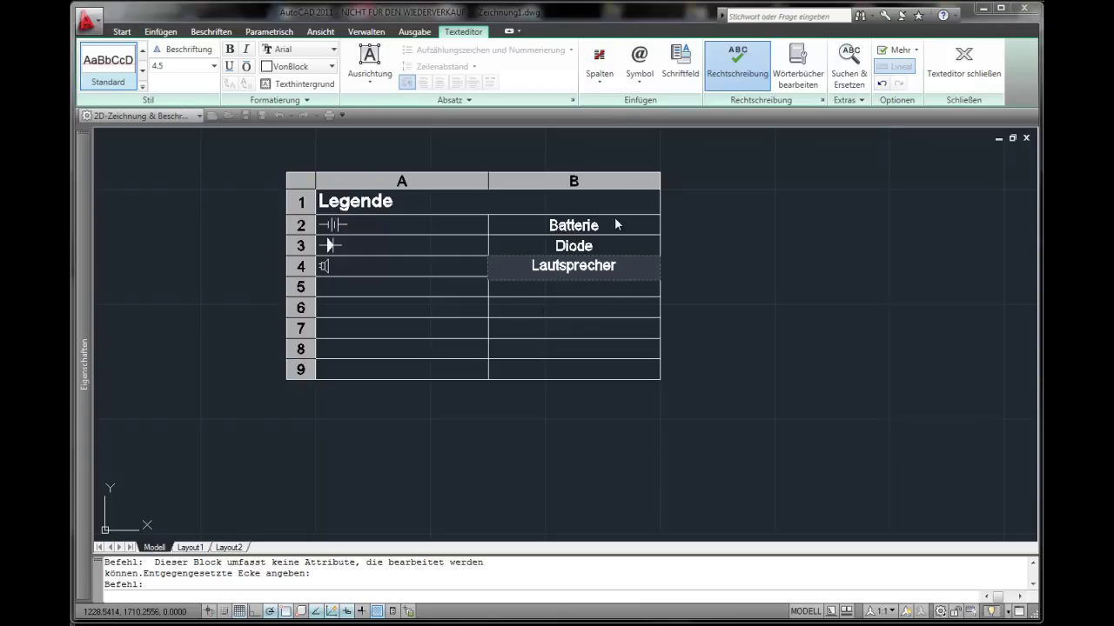
pyautogui.press('Escape')
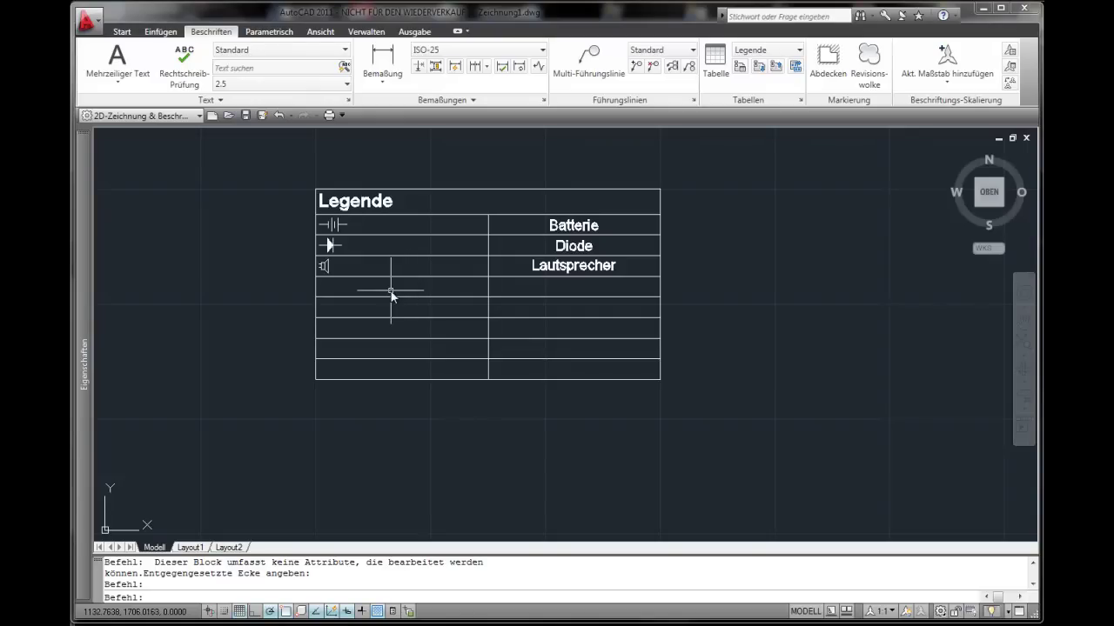
# Step: Copy the Lautsprecher row 4 and paste it into row 5
pyautogui.click(323, 266)
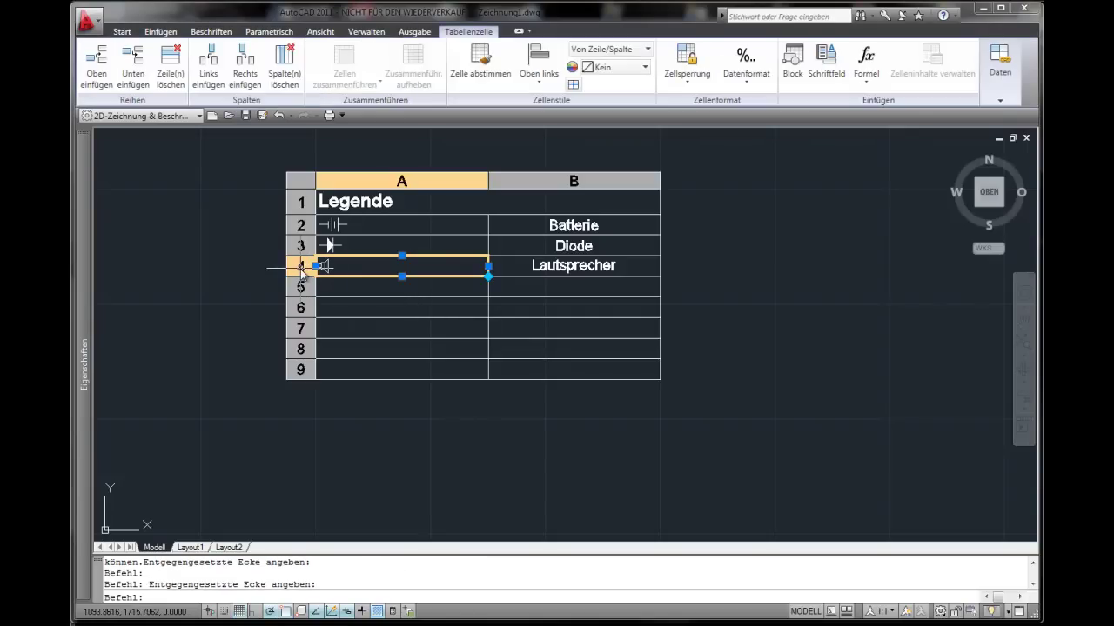
pyautogui.click(302, 269)
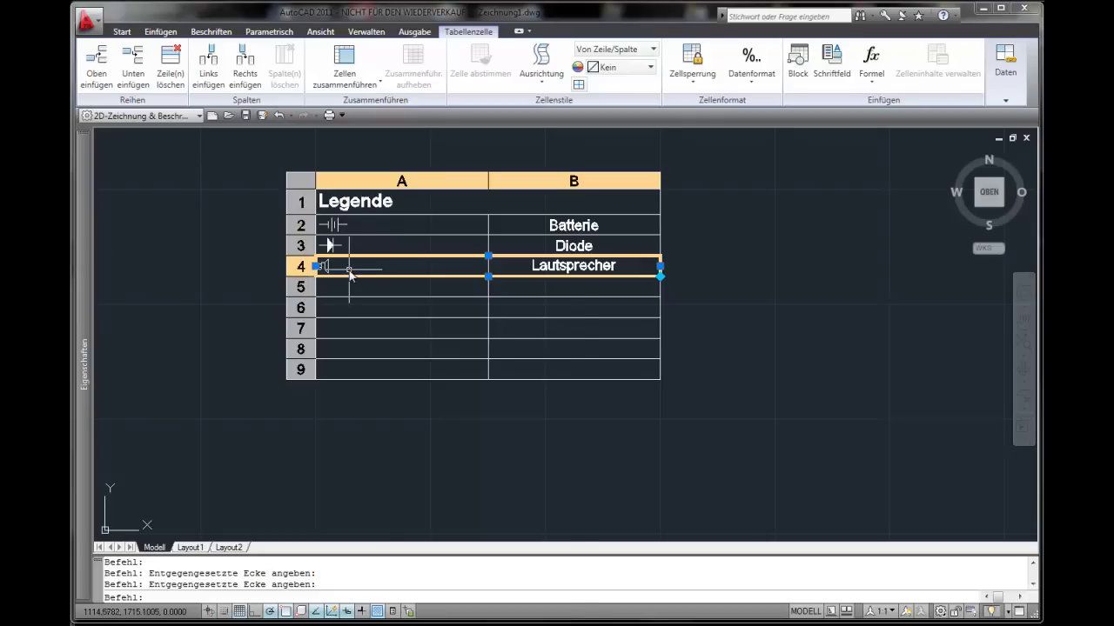
pyautogui.rightClick(349, 269)
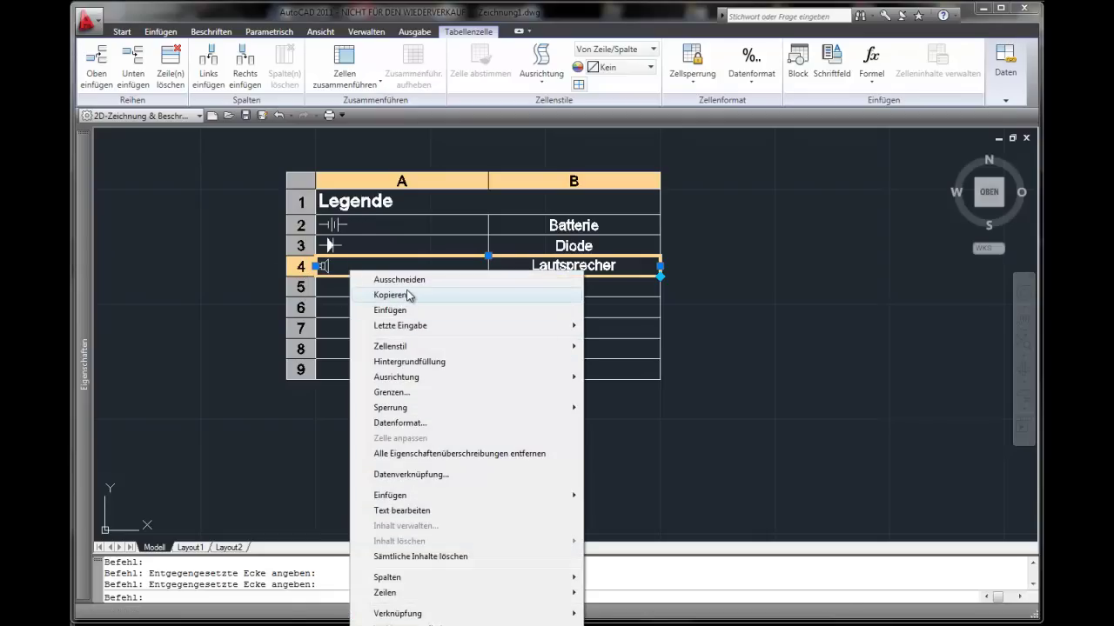
pyautogui.click(407, 295)
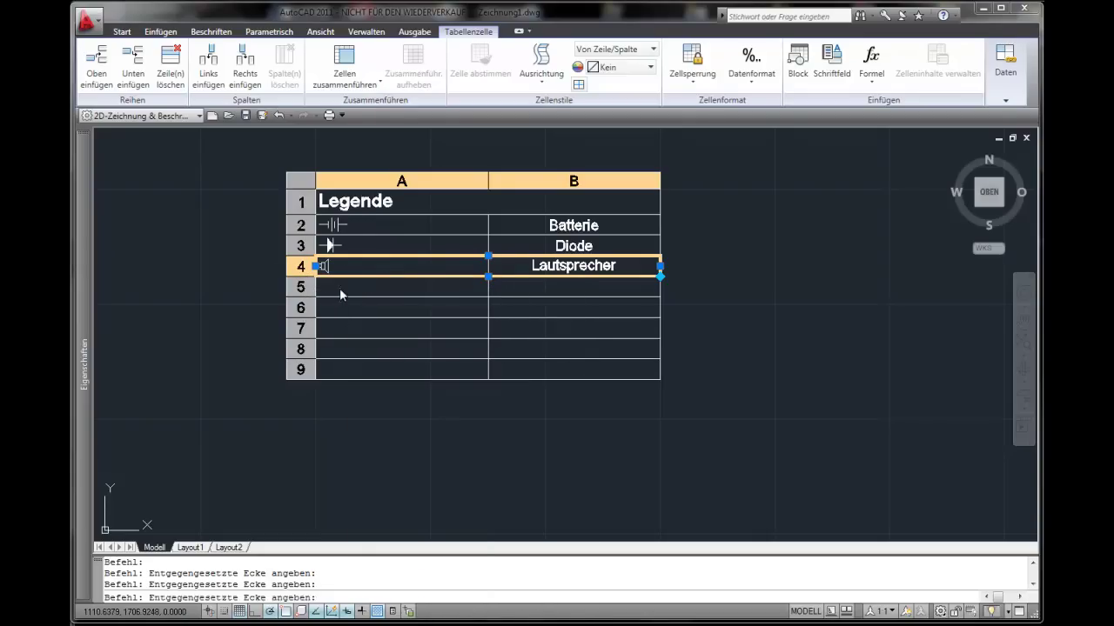
pyautogui.click(341, 295)
pyautogui.rightClick(340, 295)
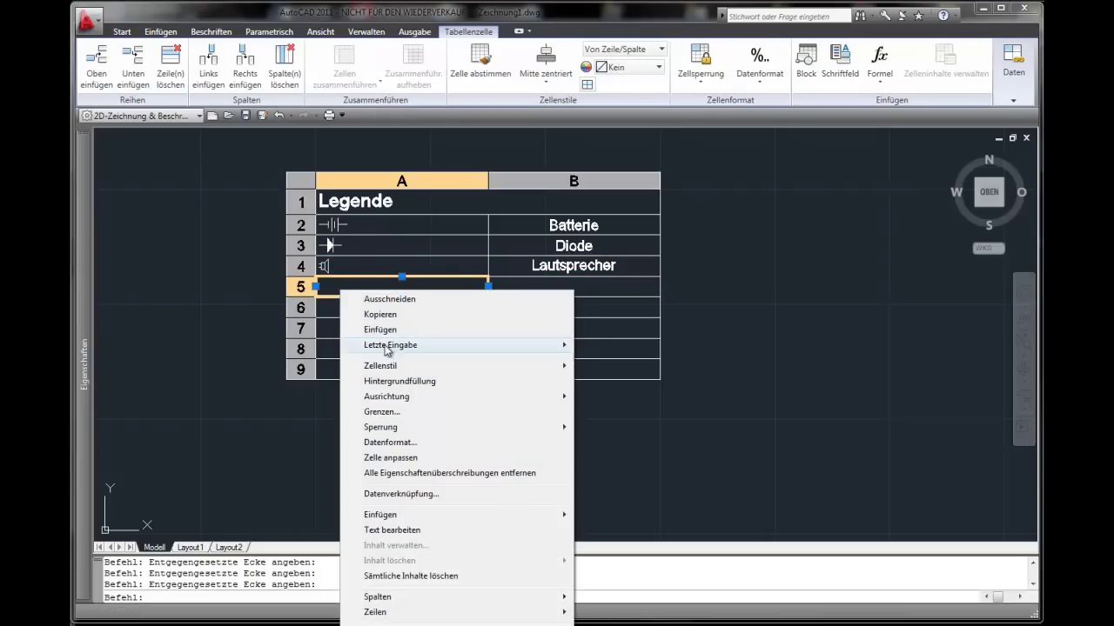
pyautogui.click(380, 330)
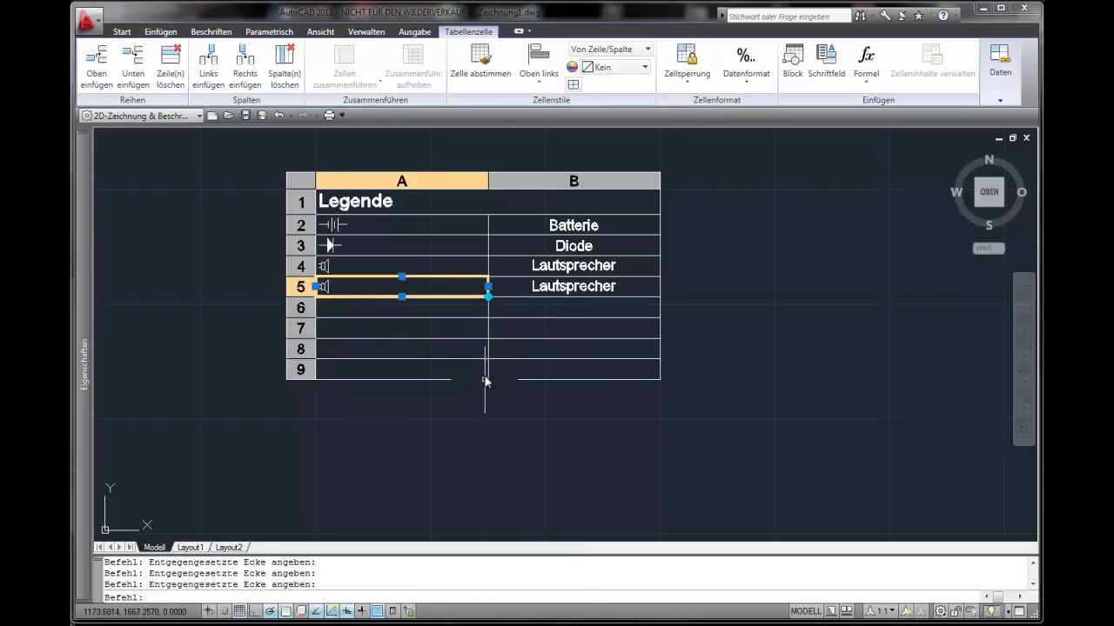
# Step: Move rows 4–5 down into rows 5–6, leaving row 4 empty, and open cell A4's options
pyautogui.click(296, 267)
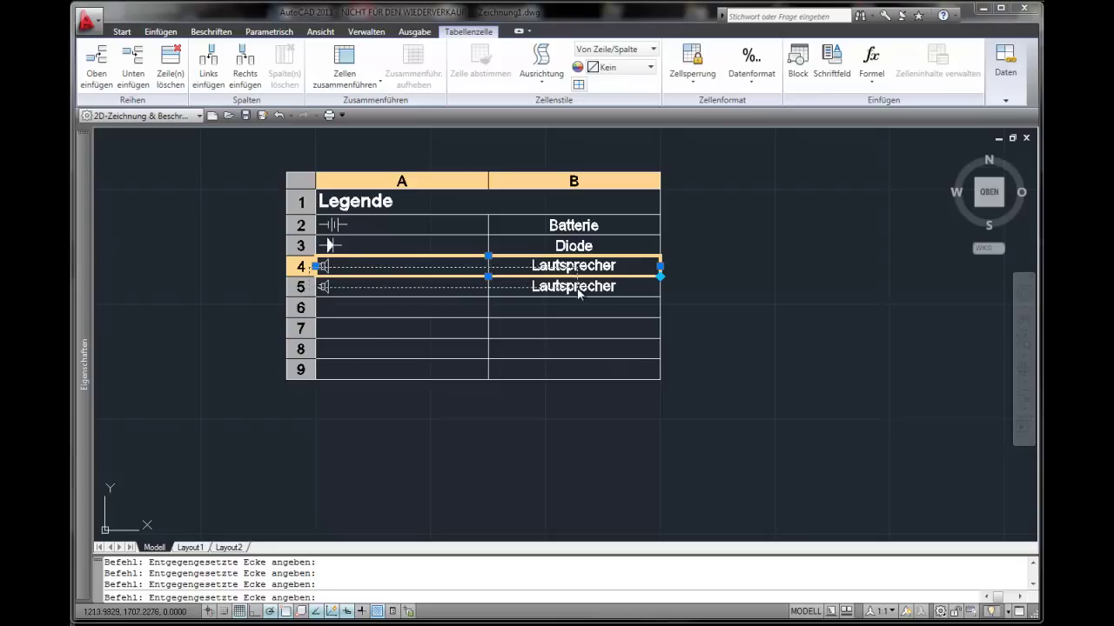
pyautogui.keyDown('shift'); pyautogui.click(628, 294); pyautogui.keyUp('shift')
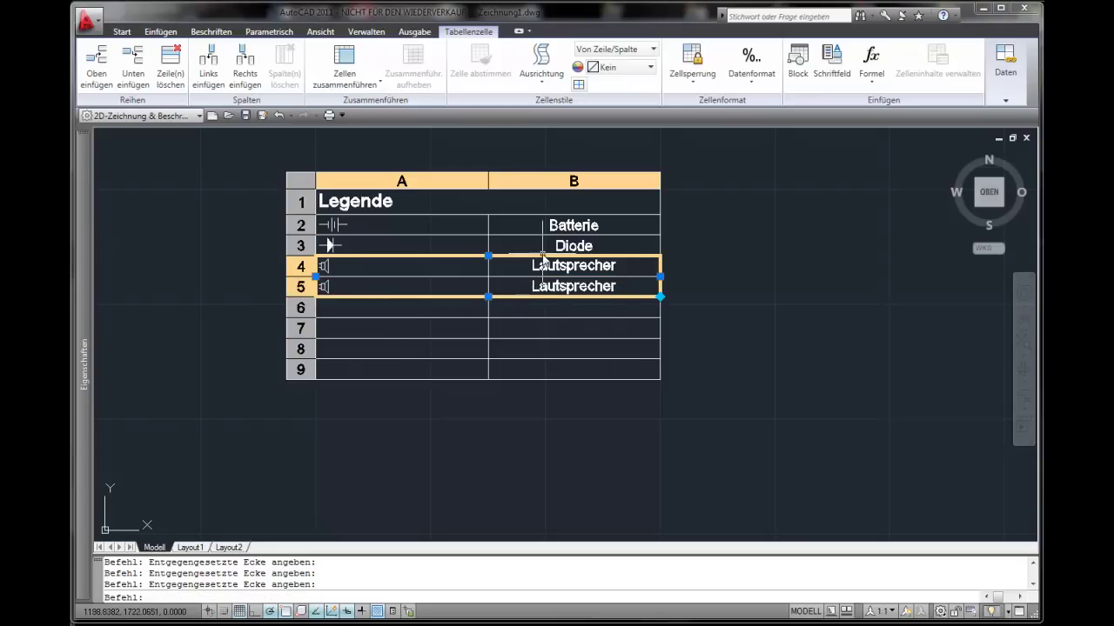
pyautogui.rightClick(563, 270)
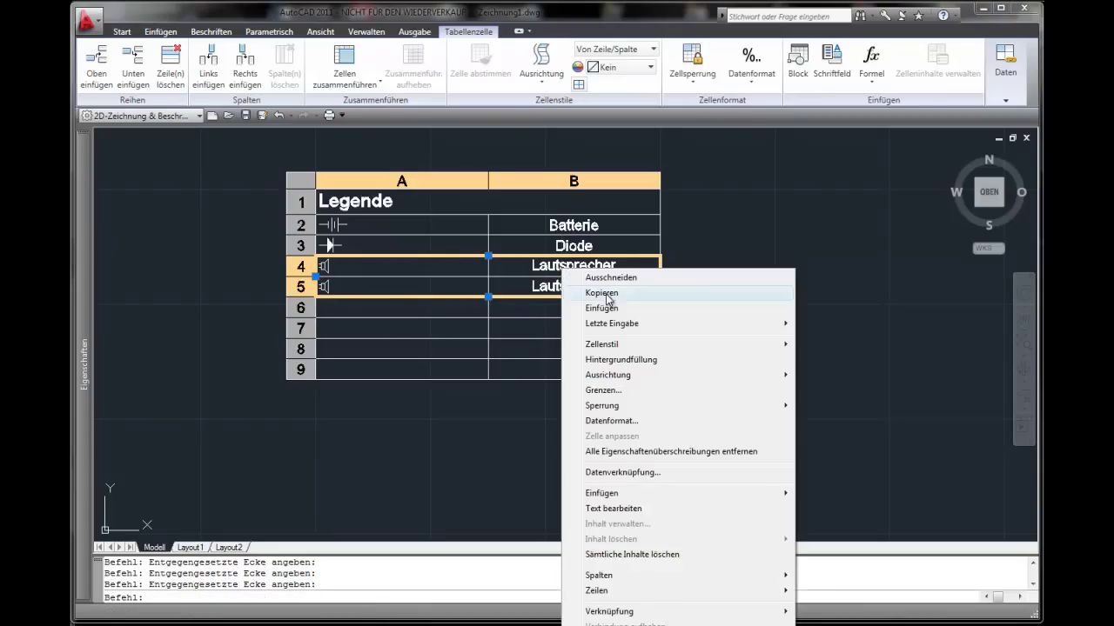
pyautogui.click(611, 277)
pyautogui.click(356, 305)
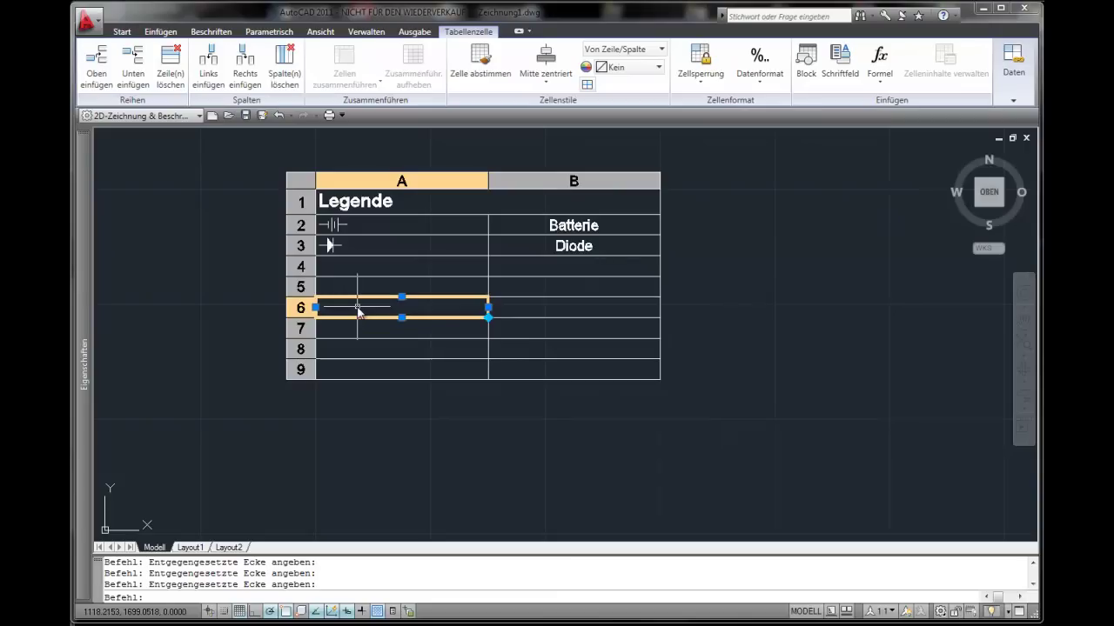
pyautogui.click(357, 288)
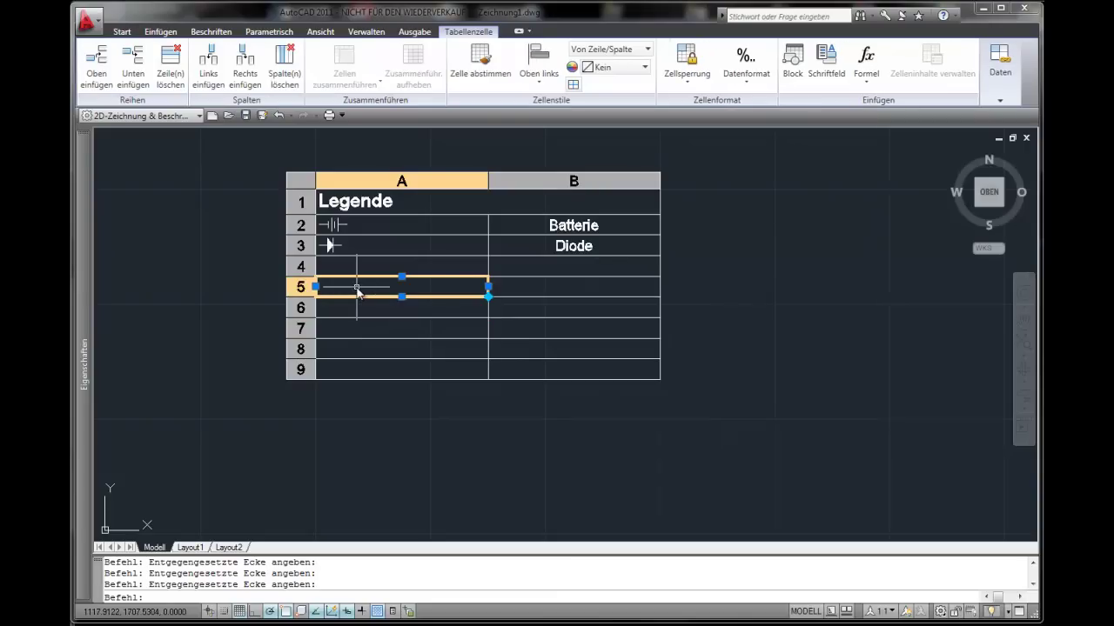
pyautogui.rightClick(356, 290)
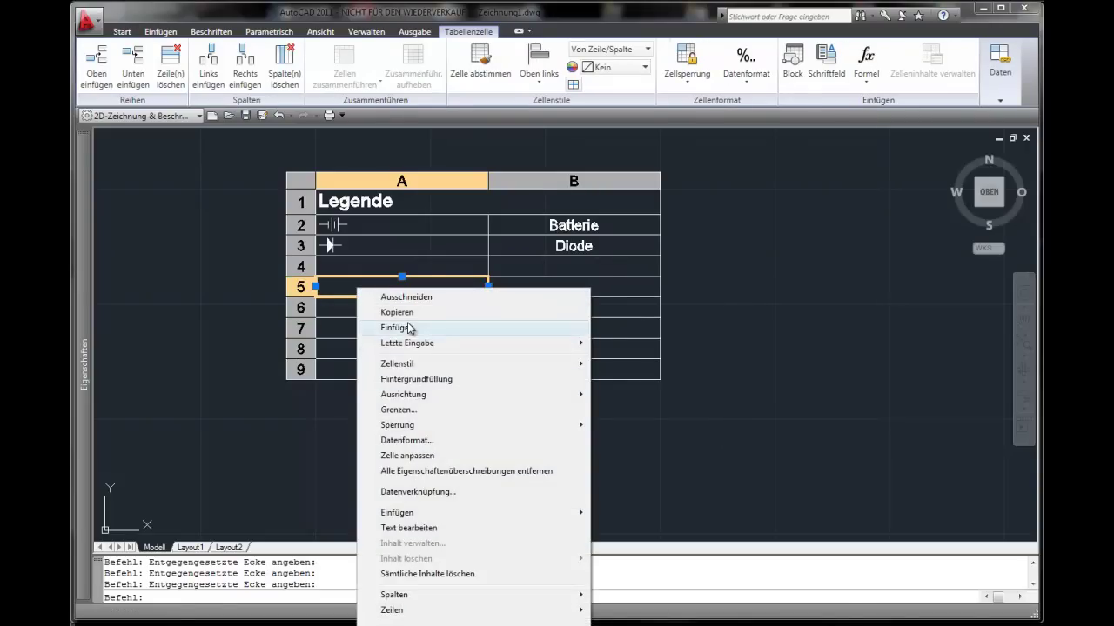
pyautogui.click(417, 326)
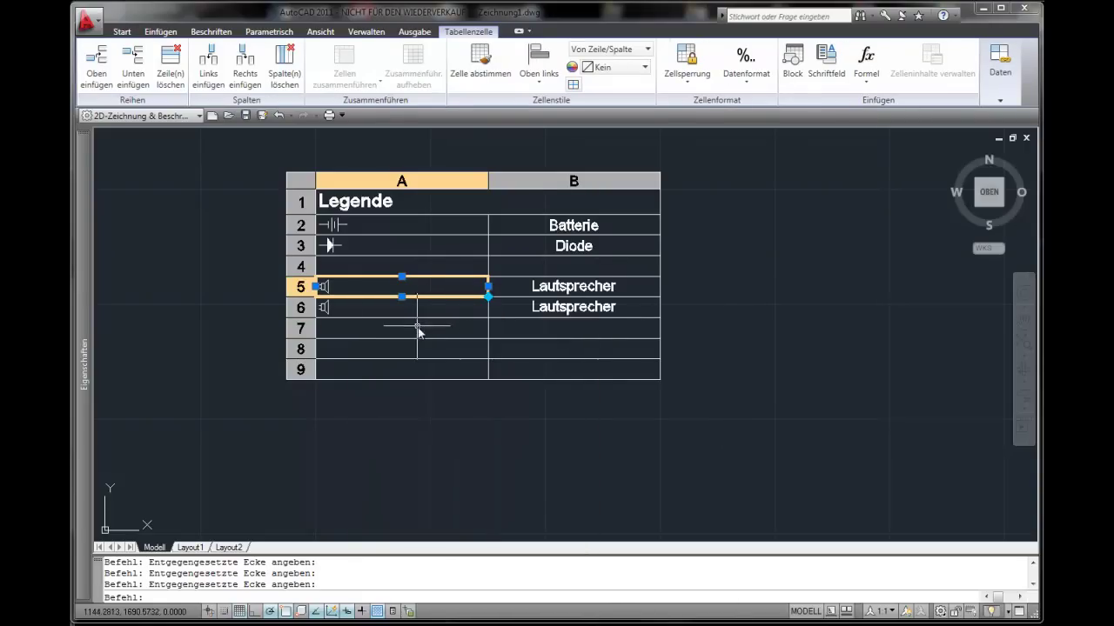
pyautogui.click(374, 268)
pyautogui.rightClick(374, 267)
pyautogui.moveTo(420, 374)
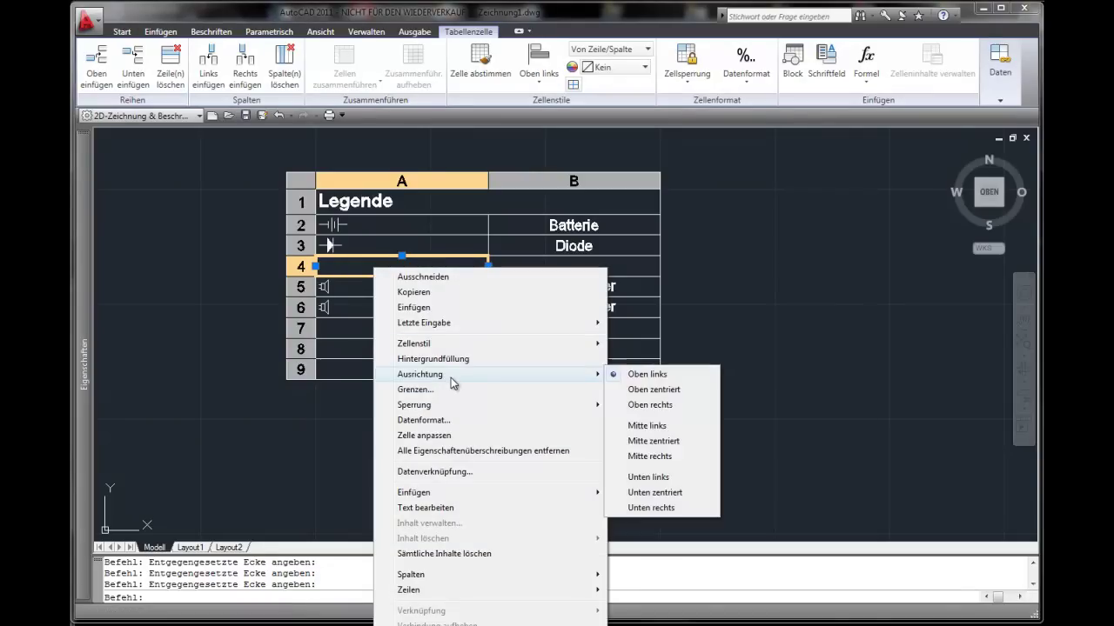
# Step: Insert the PNP-Transistor block into cell A4 and label cell B4 Transistor
pyautogui.moveTo(414, 493)
pyautogui.click(644, 493)
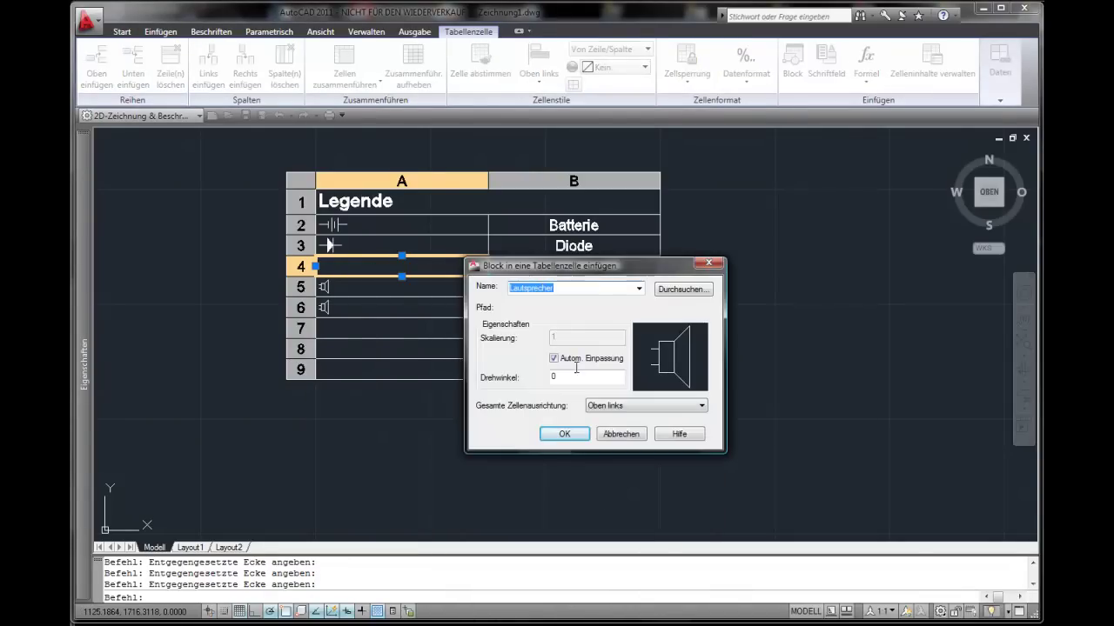
pyautogui.click(635, 289)
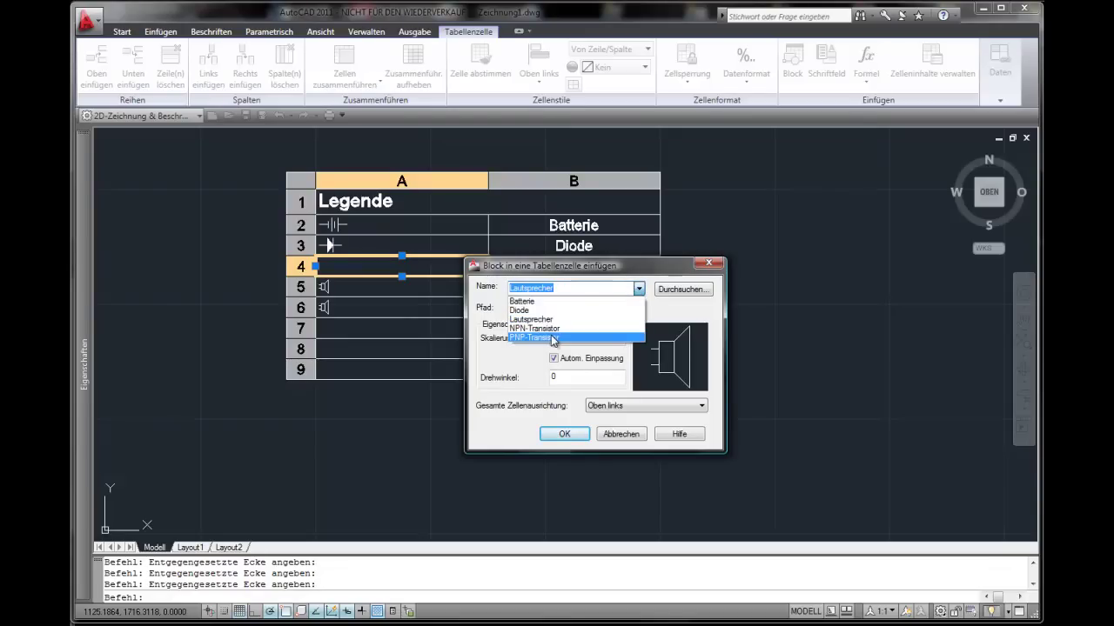
pyautogui.click(548, 338)
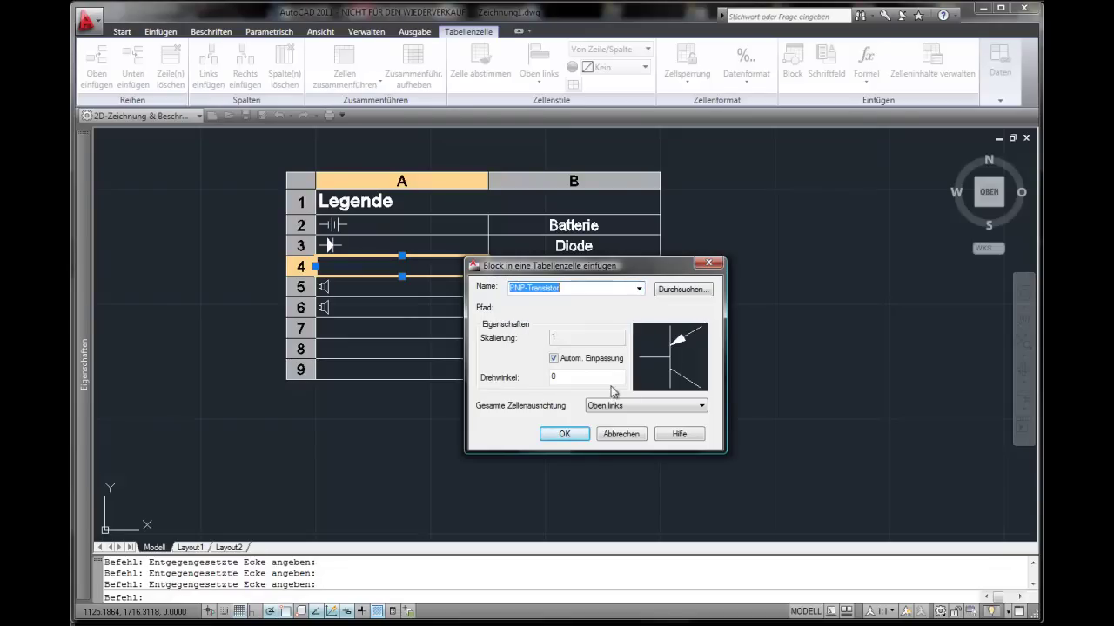
pyautogui.click(564, 433)
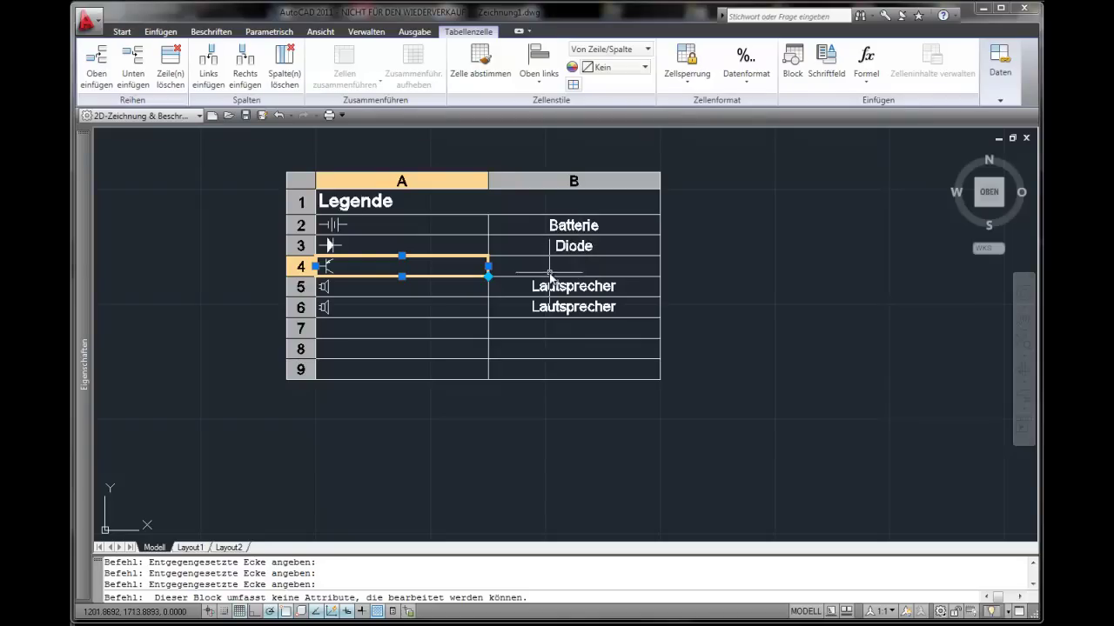
pyautogui.click(579, 272)
pyautogui.write('Transisto')
pyautogui.write('r')
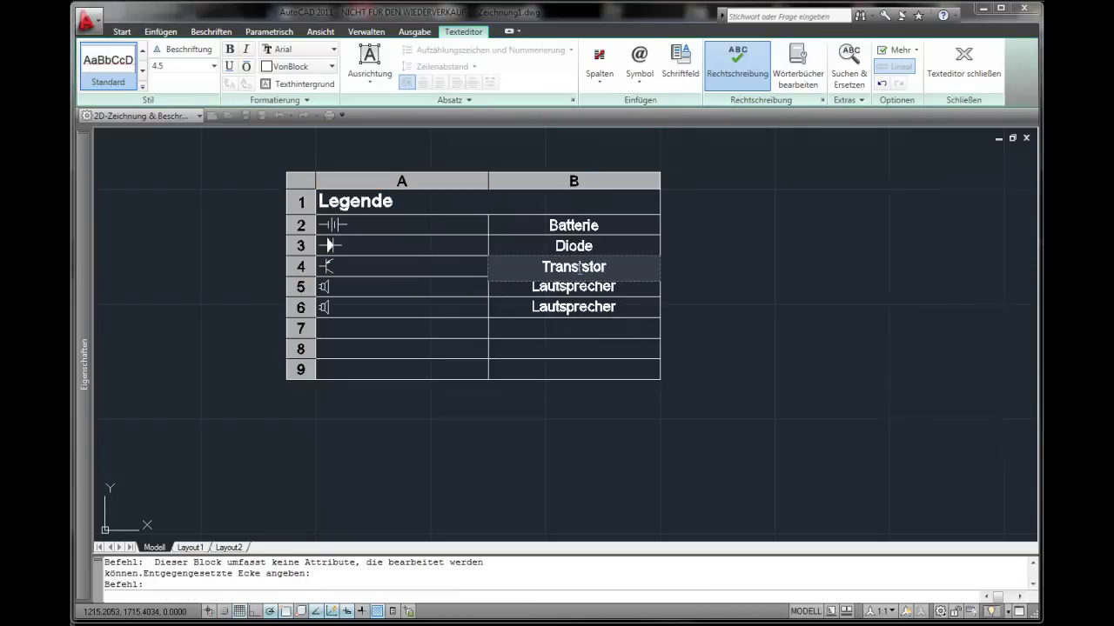
pyautogui.click(455, 299)
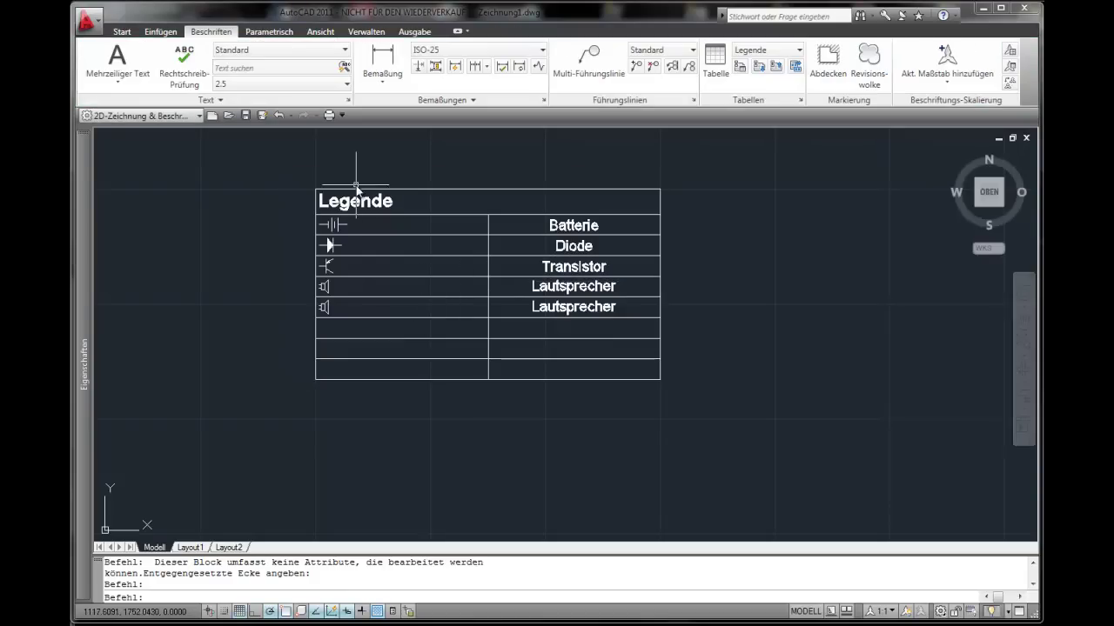
# Step: Align the symbol cells A2–A9 to Mitte zentriert
pyautogui.click(381, 220)
pyautogui.click(399, 181)
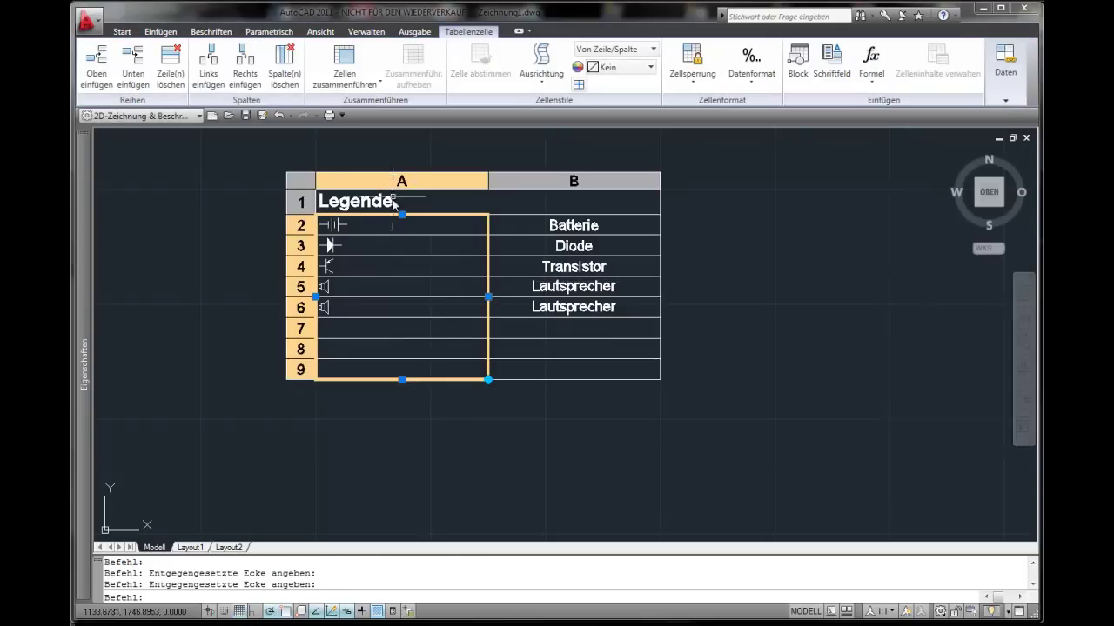
pyautogui.rightClick(367, 265)
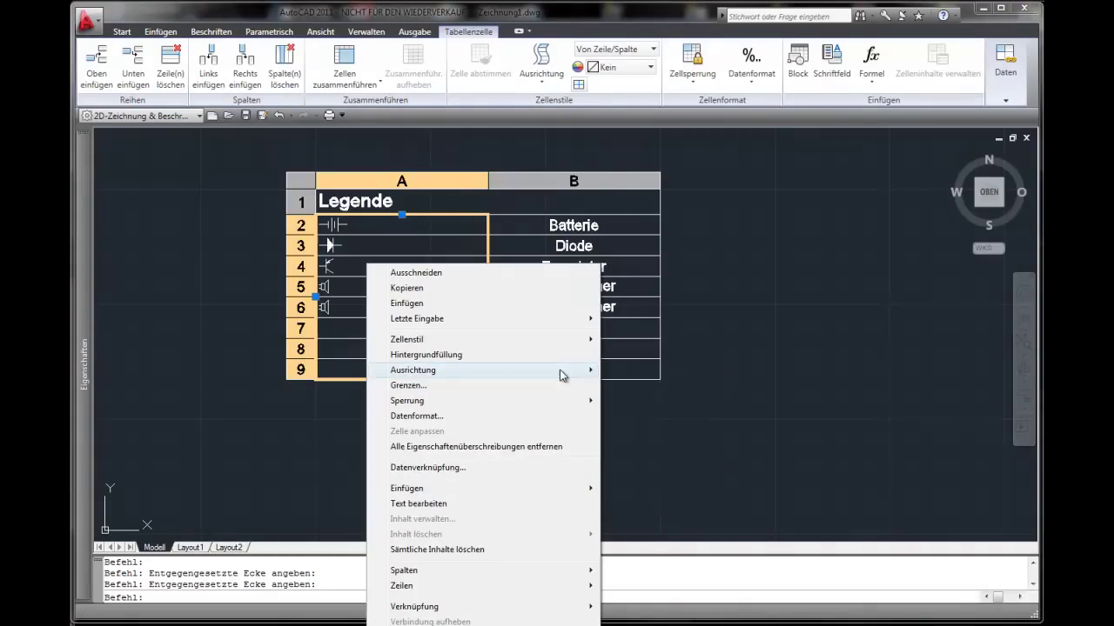
pyautogui.moveTo(413, 370)
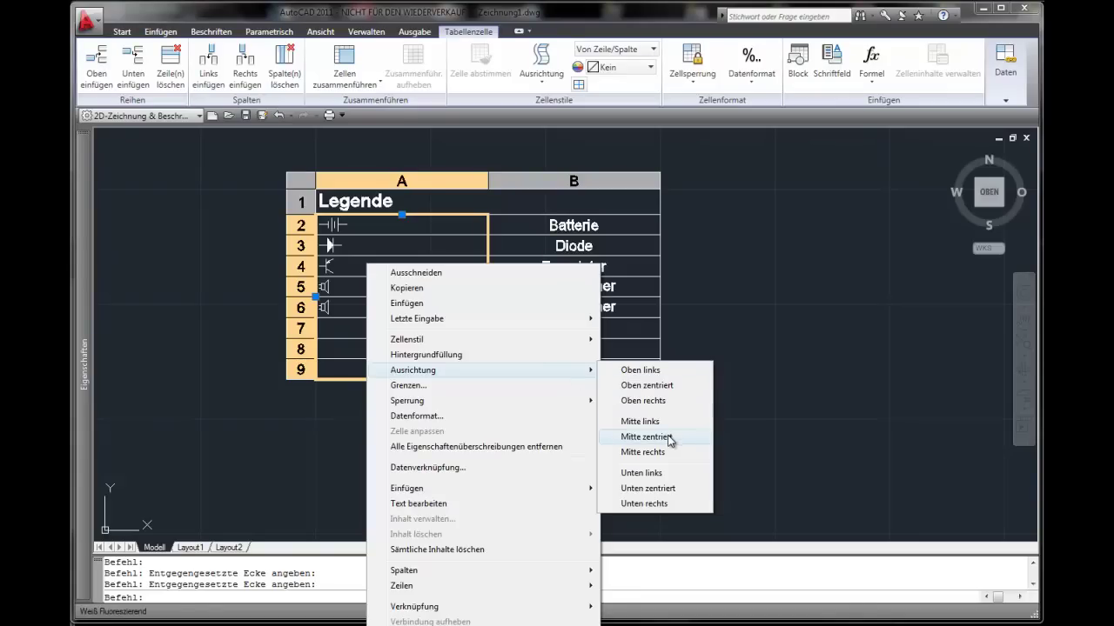
pyautogui.click(669, 438)
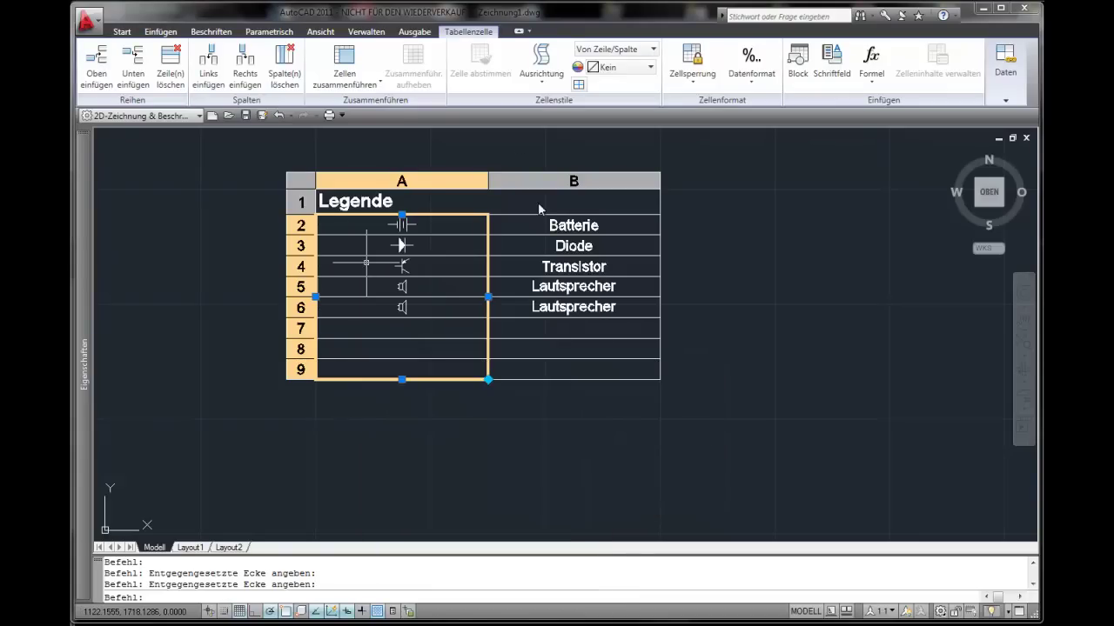
pyautogui.click(791, 315)
pyautogui.click(877, 372)
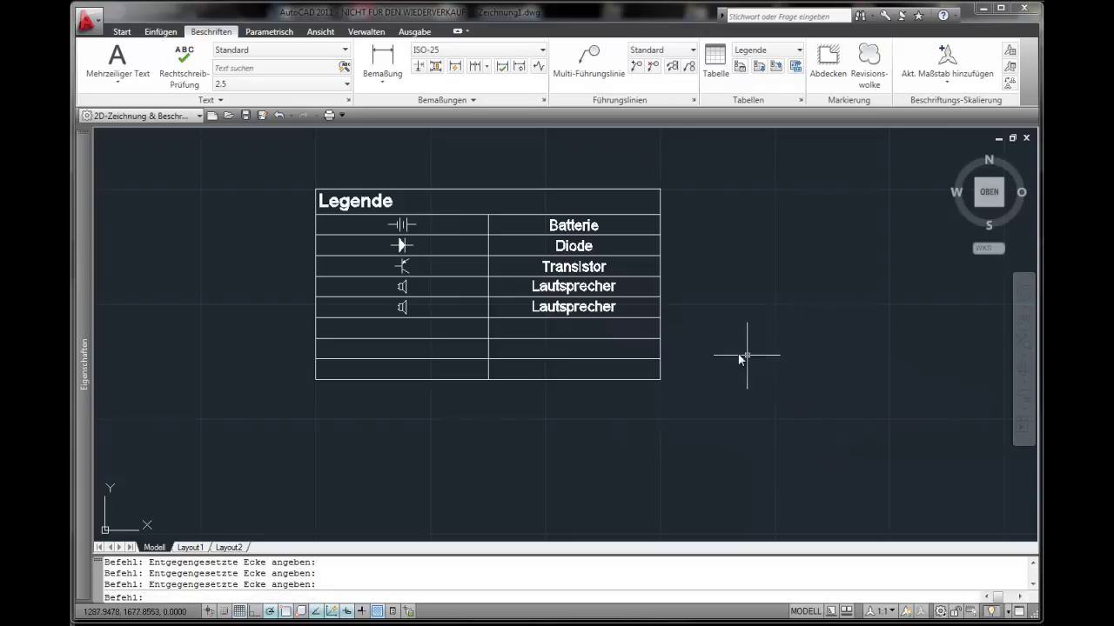
# Step: Autofill the Lautsprecher row 6 down into rows 7 and 8
pyautogui.click(604, 313)
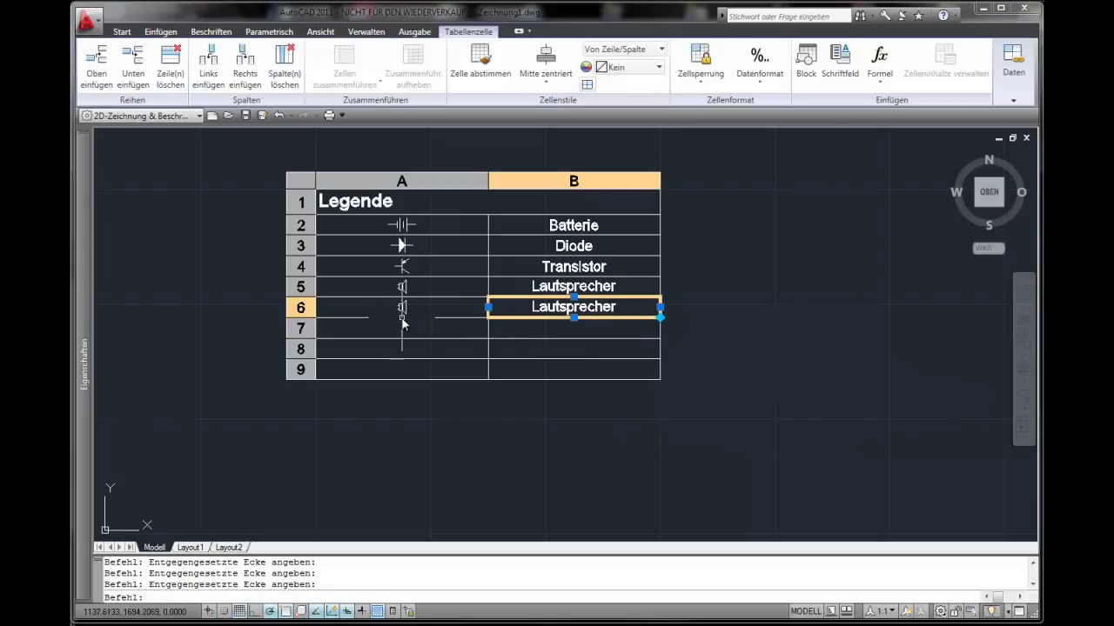
pyautogui.click(391, 311)
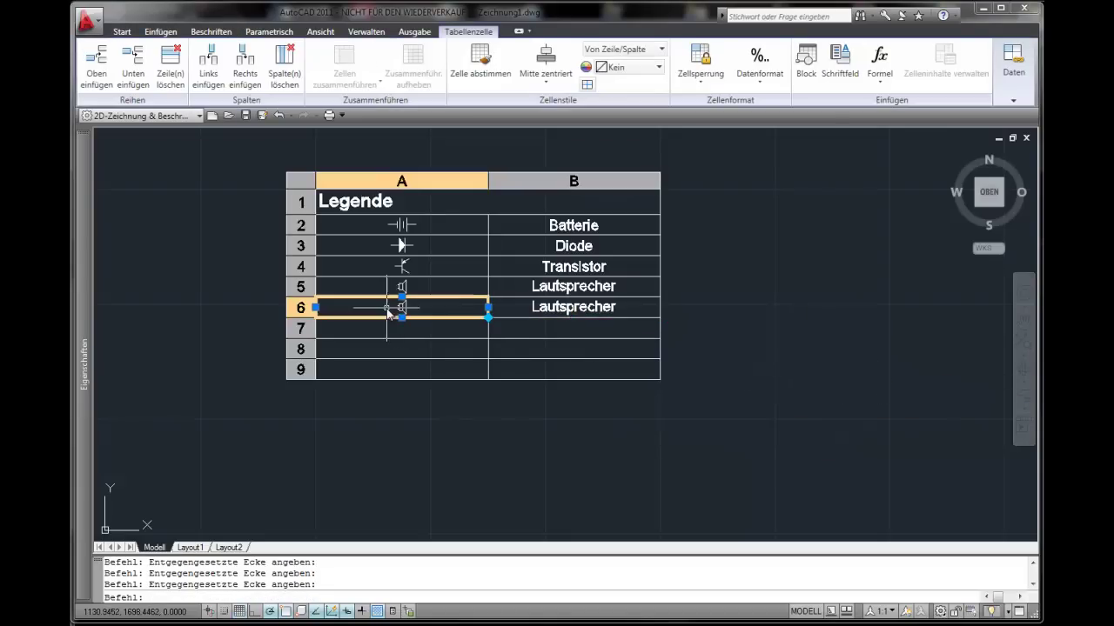
pyautogui.click(300, 310)
pyautogui.click(660, 317)
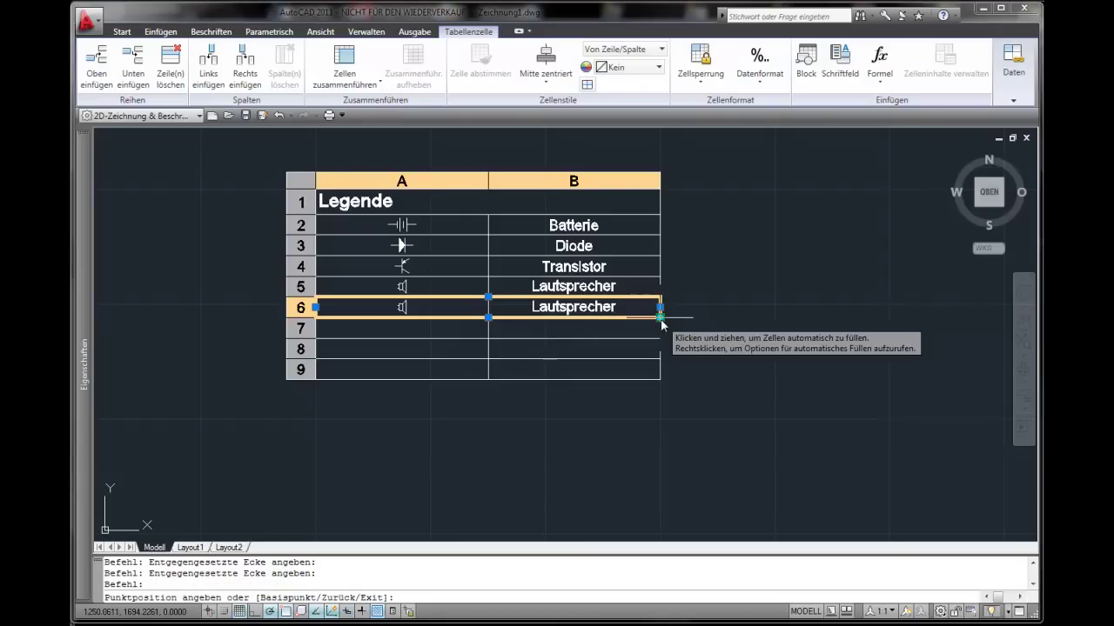
pyautogui.click(661, 359)
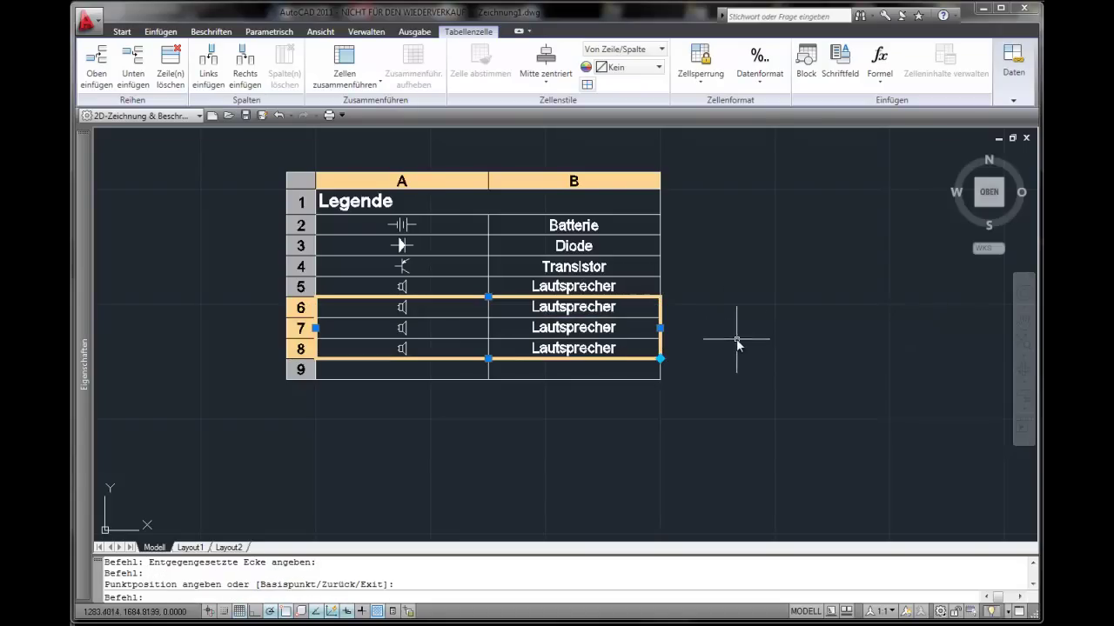
pyautogui.press('Escape')
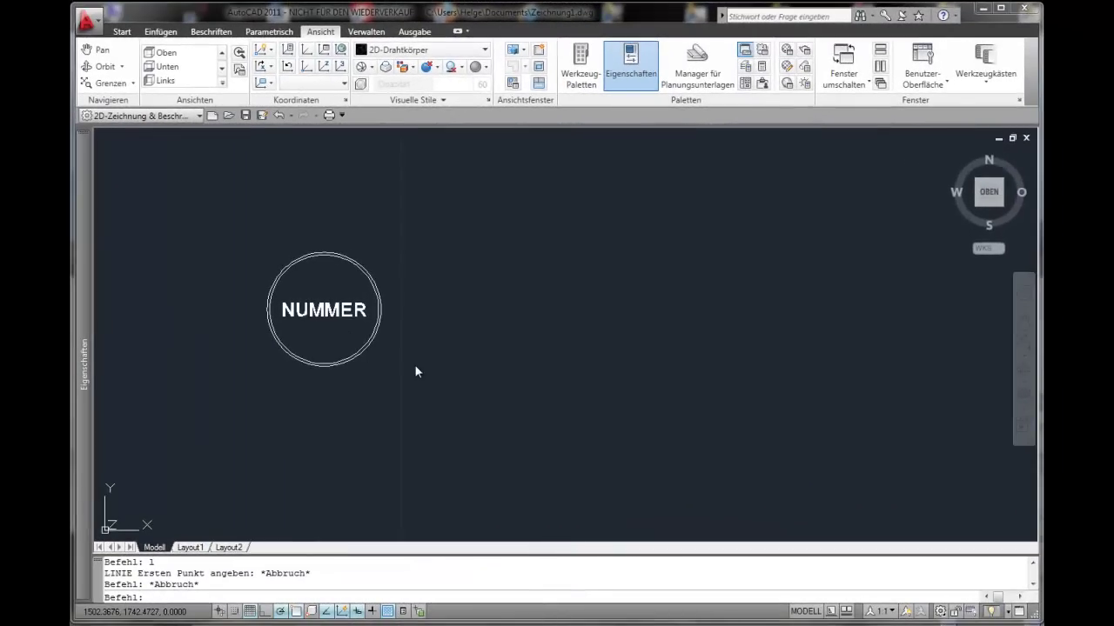
# Step: Select the double circle and then the NUMMER attribute text to check them
pyautogui.click(361, 353)
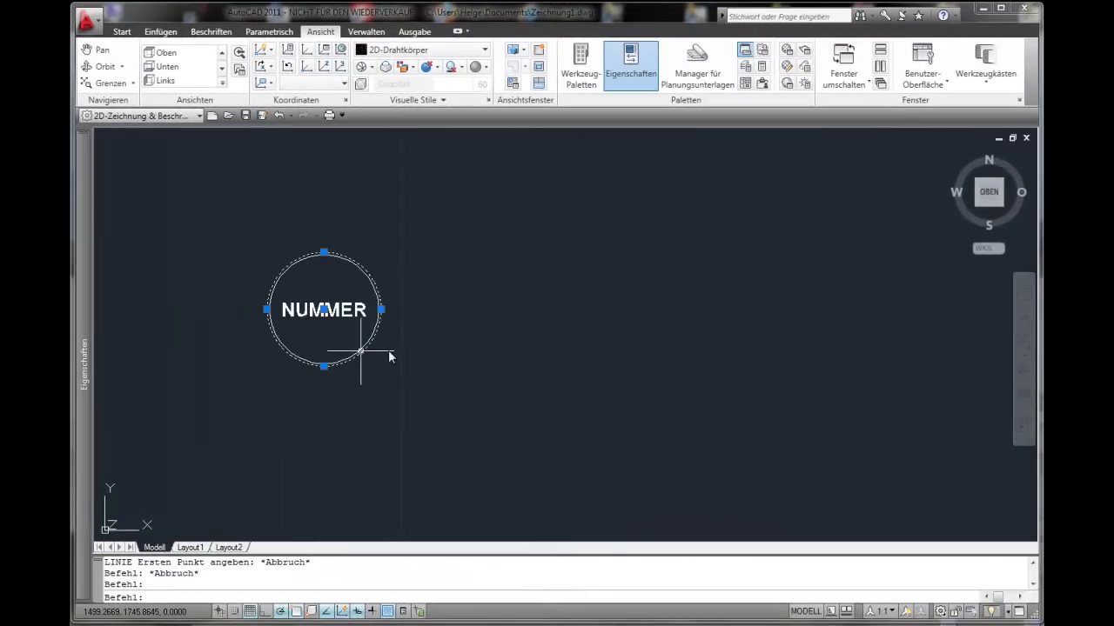
pyautogui.press('Escape')
pyautogui.click(341, 322)
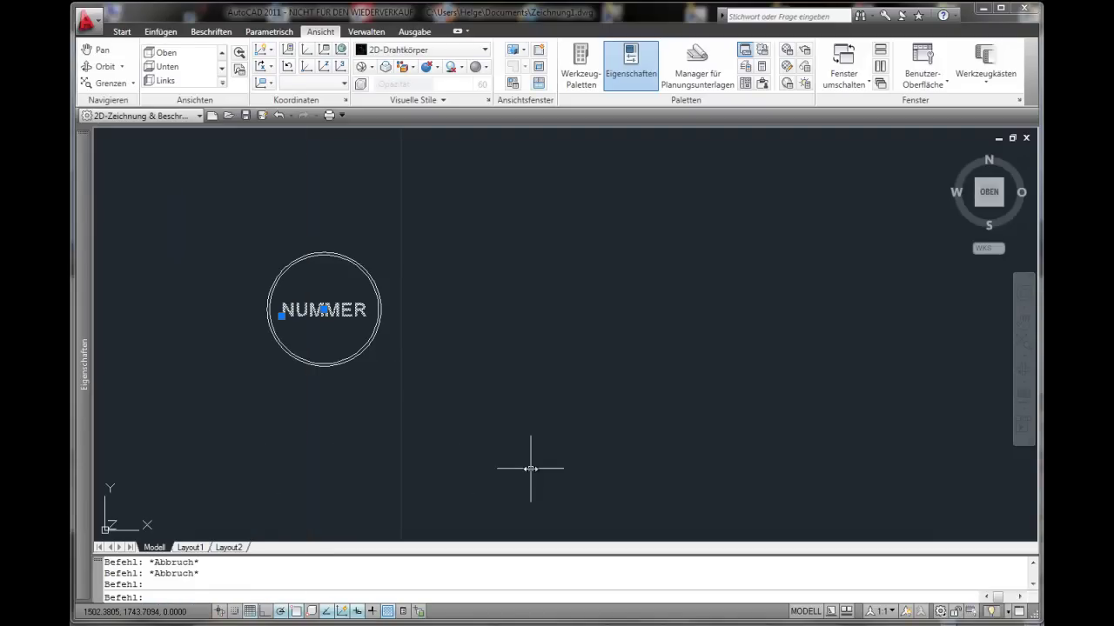
# Step: Start the BLOCK command and set the block's base point beside the circle
pyautogui.press('Escape')
pyautogui.press('Escape')
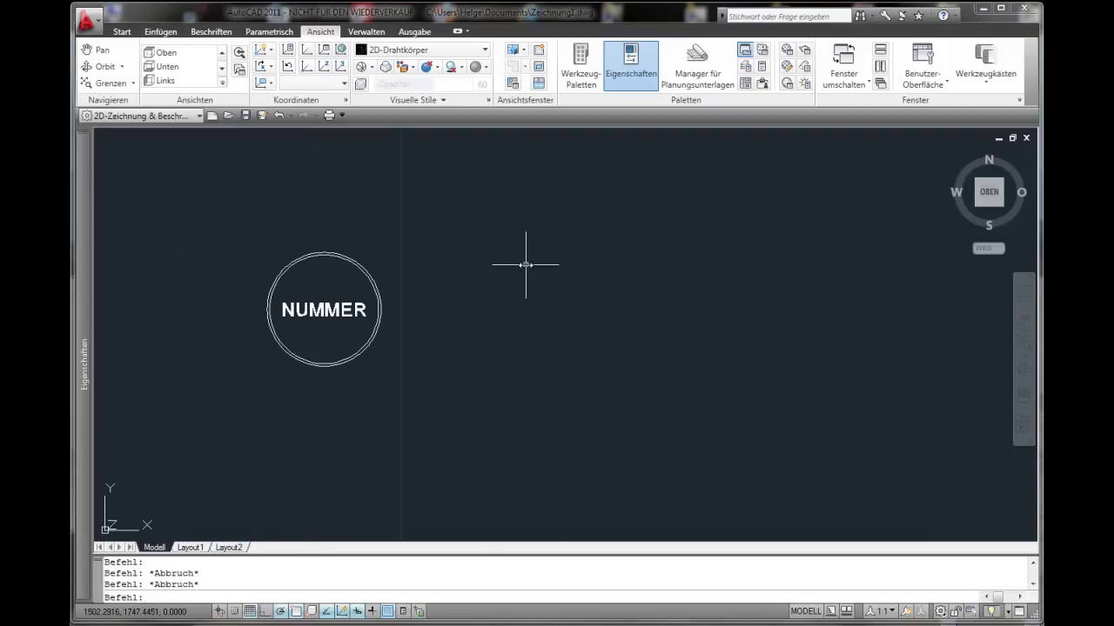
pyautogui.write('blo')
pyautogui.write('ck')
pyautogui.press('Return')
pyautogui.write('symbol')
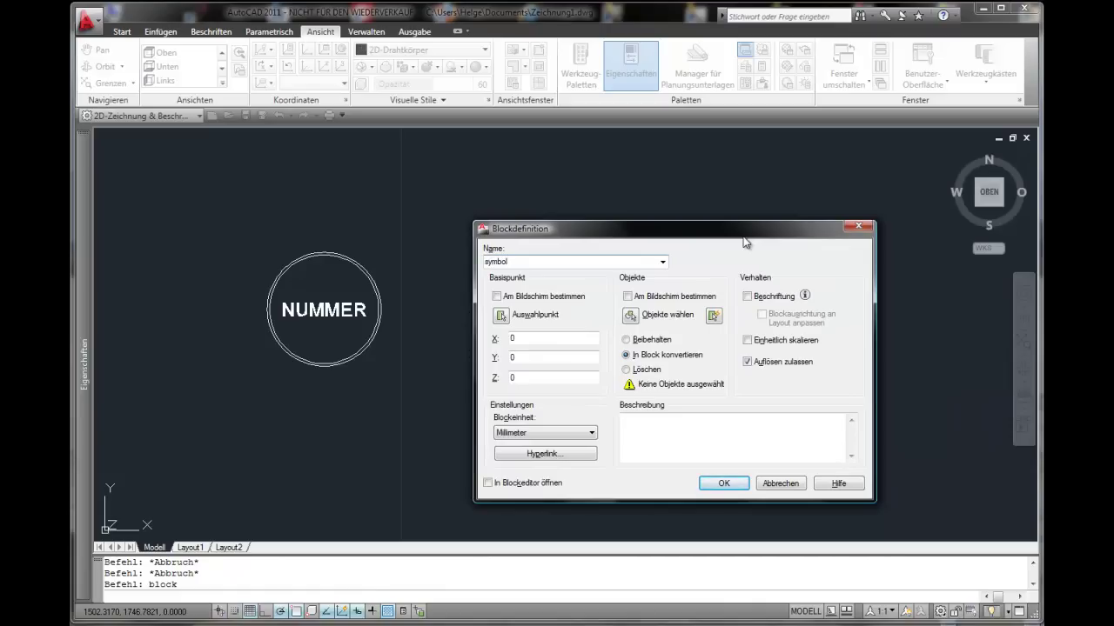
pyautogui.click(502, 316)
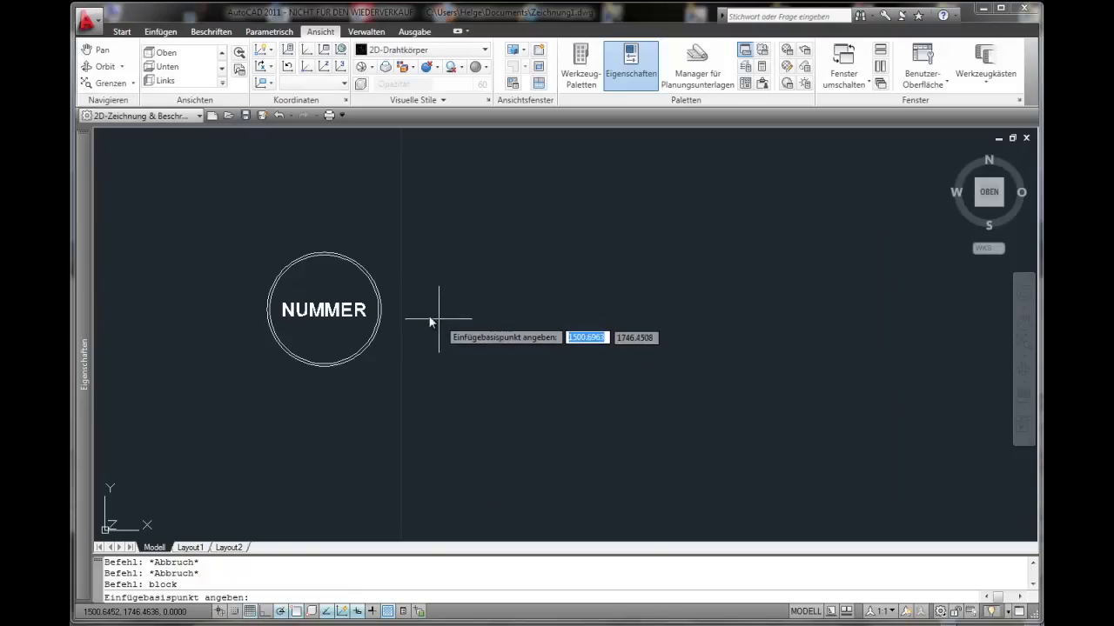
pyautogui.click(376, 303)
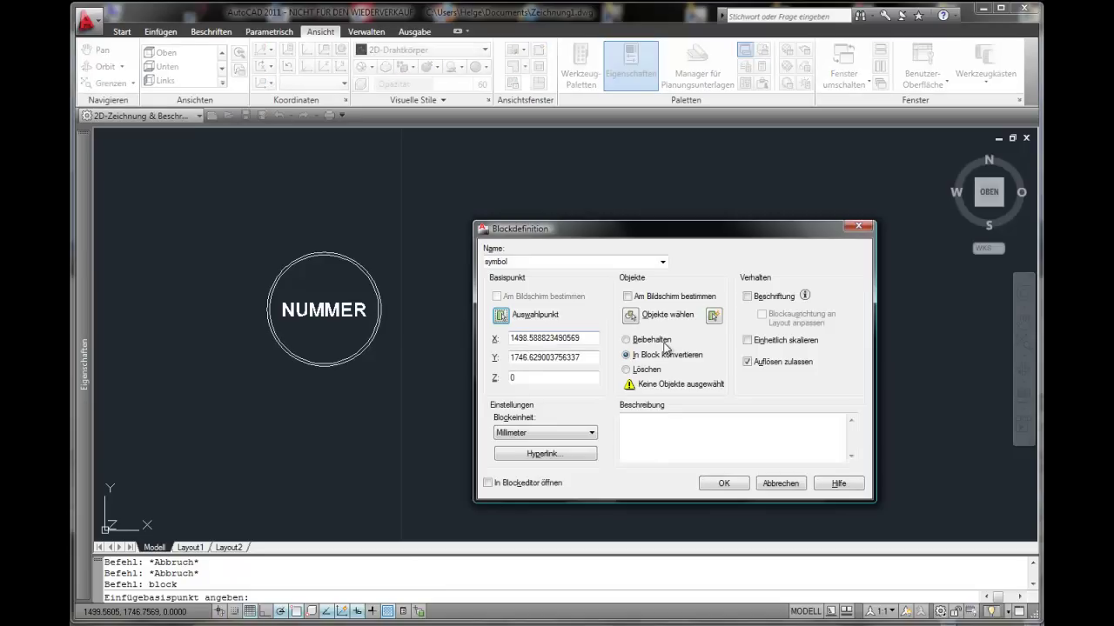
# Step: Window the circle and NUMMER attribute into block 'symbol' and accept the number 1
pyautogui.click(635, 317)
pyautogui.click(419, 234)
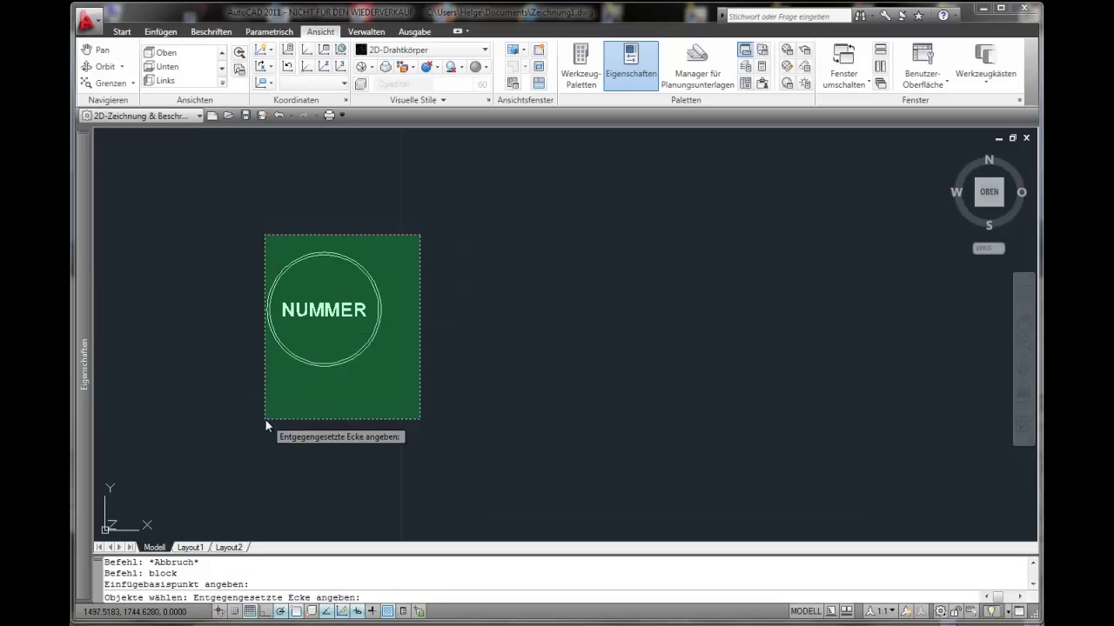
pyautogui.click(234, 409)
pyautogui.press('Return')
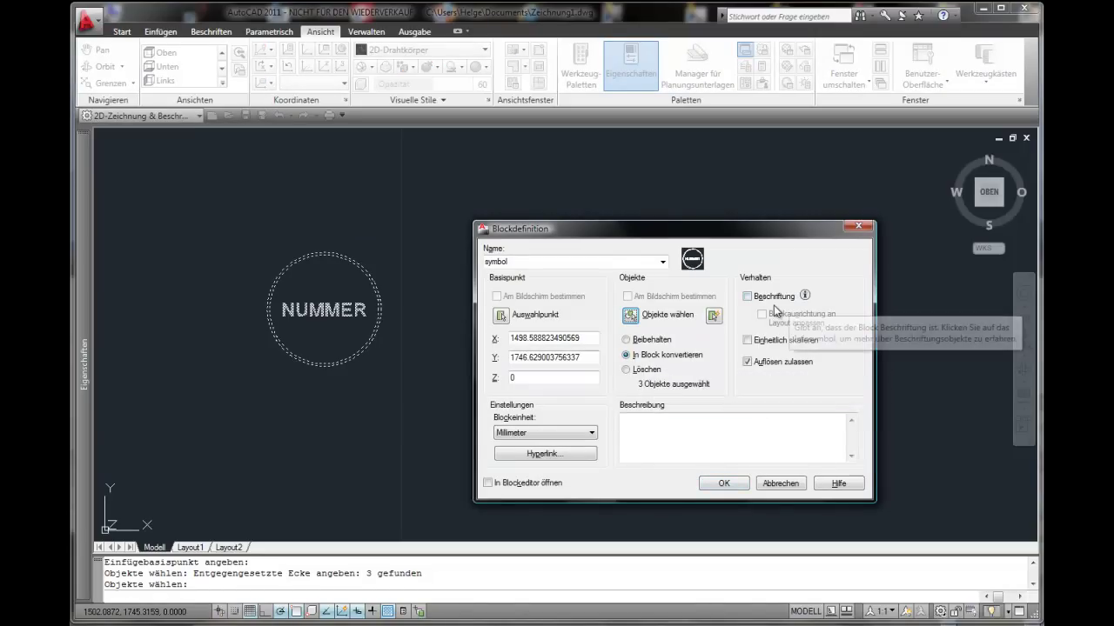
pyautogui.click(726, 485)
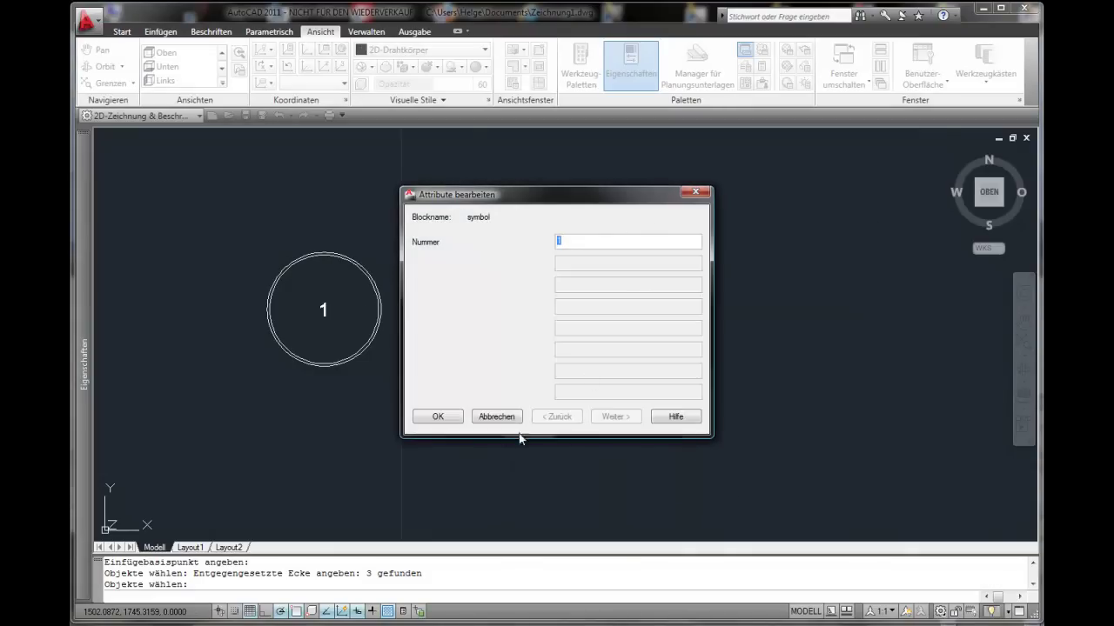
pyautogui.click(437, 416)
pyautogui.scroll(3, 505, 391)
pyautogui.scroll(-5, 505, 392)
pyautogui.scroll(-2, 504, 392)
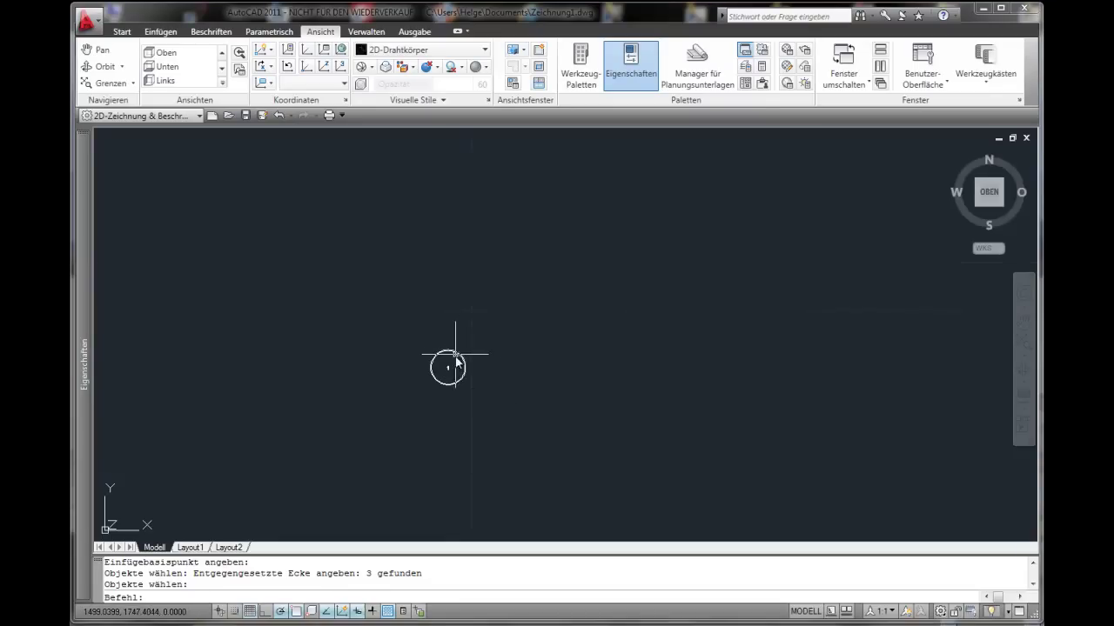
pyautogui.write('ko')
# Step: Copy the numbered circle from its centre to four new positions around the drawing
pyautogui.press('Return')
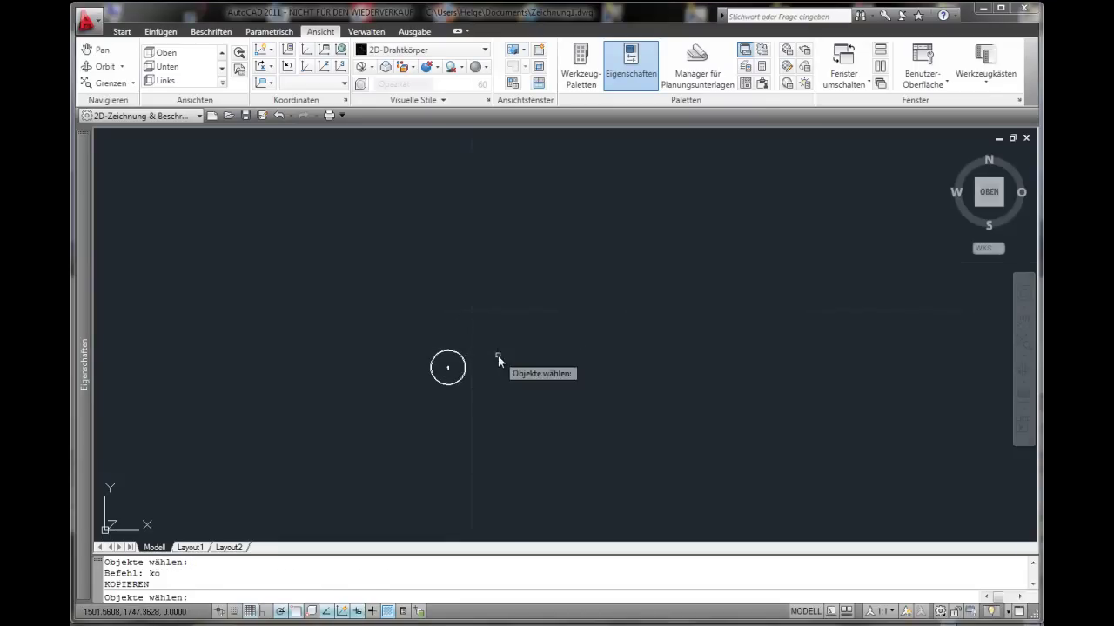
pyautogui.click(465, 365)
pyautogui.press('Return')
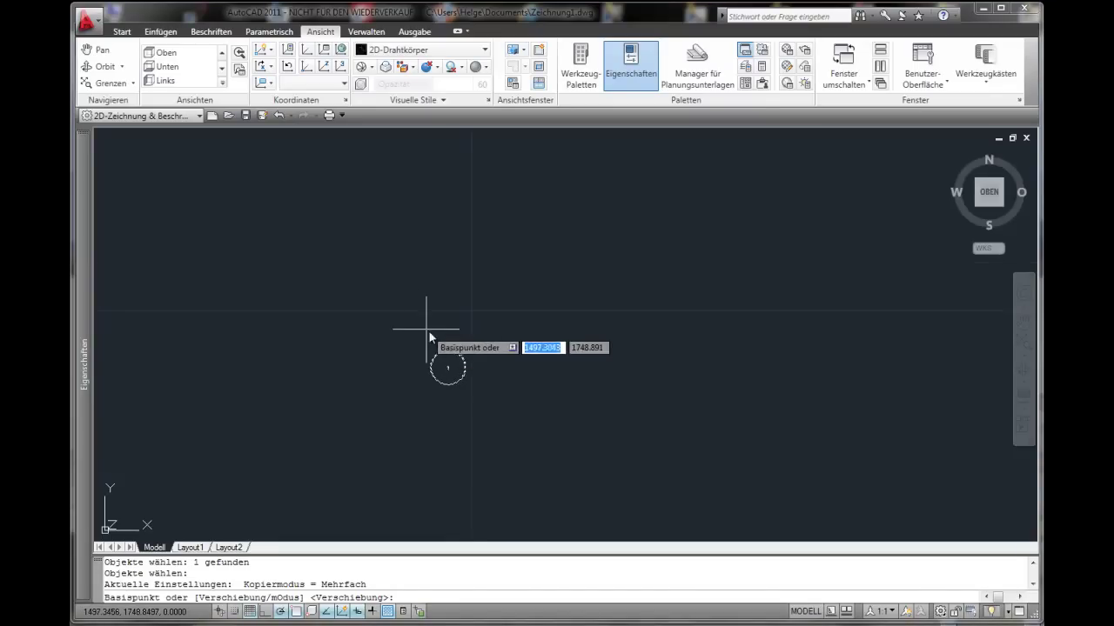
pyautogui.click(446, 369)
pyautogui.click(281, 218)
pyautogui.click(145, 290)
pyautogui.click(131, 433)
pyautogui.click(266, 495)
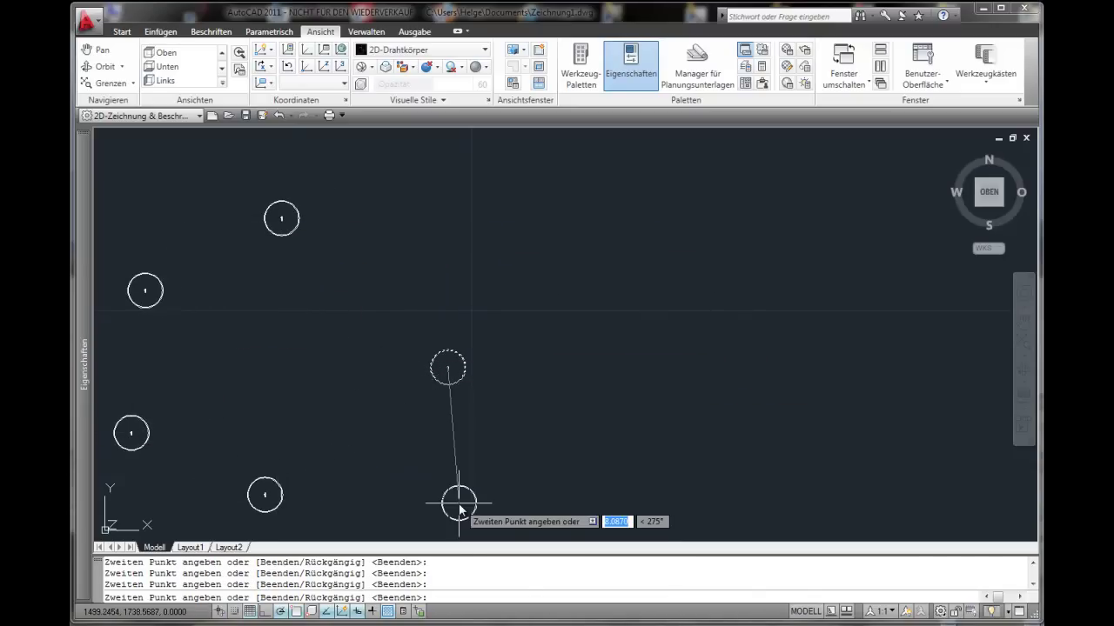
pyautogui.press('Escape')
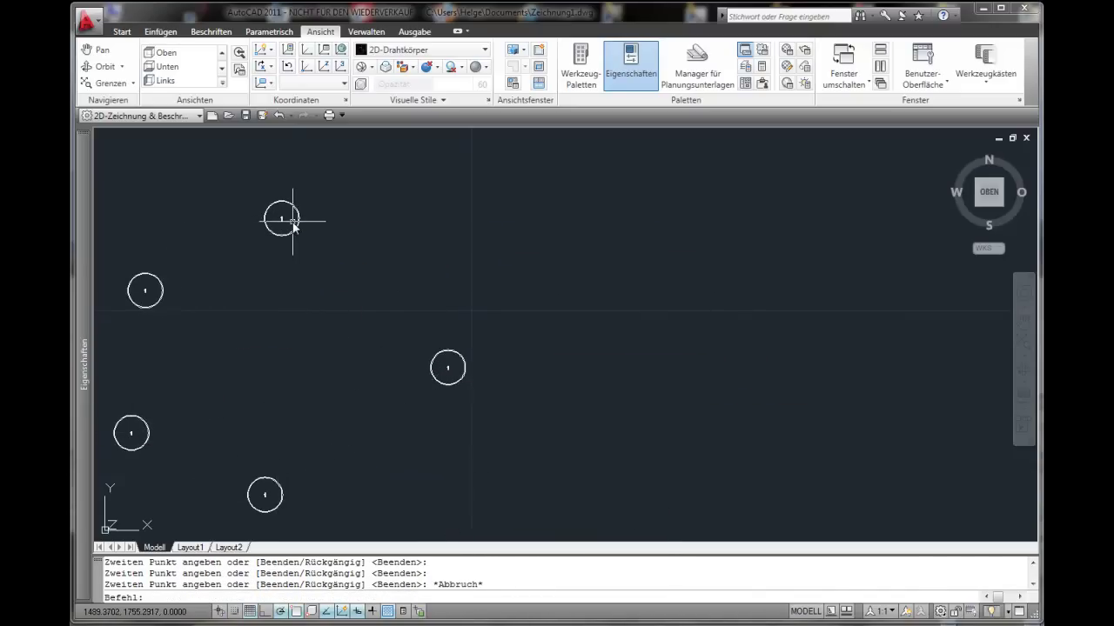
# Step: Set the Wert of the top, left, lower-left and bottom copied circles to 2, 3, 4 and 5
pyautogui.doubleClick(293, 225)
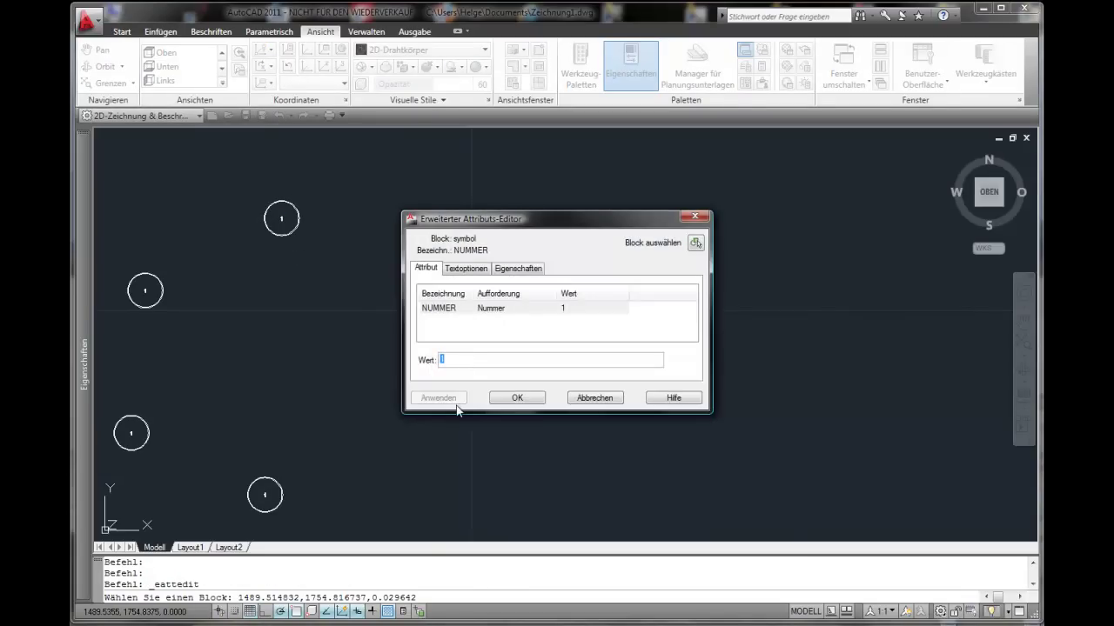
pyautogui.click(517, 398)
pyautogui.doubleClick(160, 280)
pyautogui.write('3')
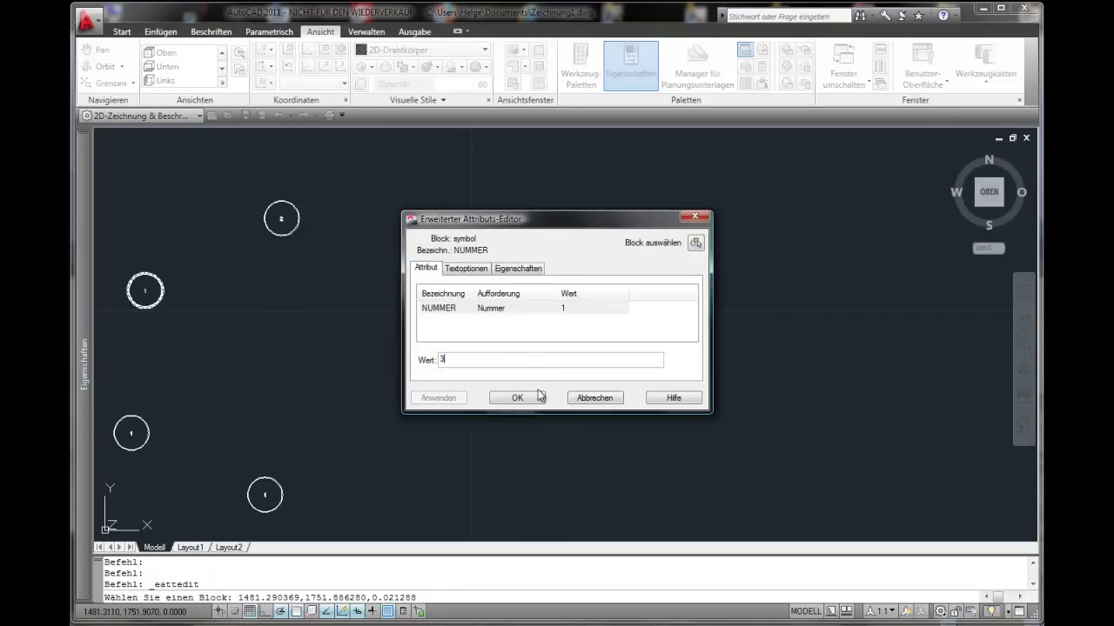
pyautogui.click(526, 398)
pyautogui.doubleClick(146, 420)
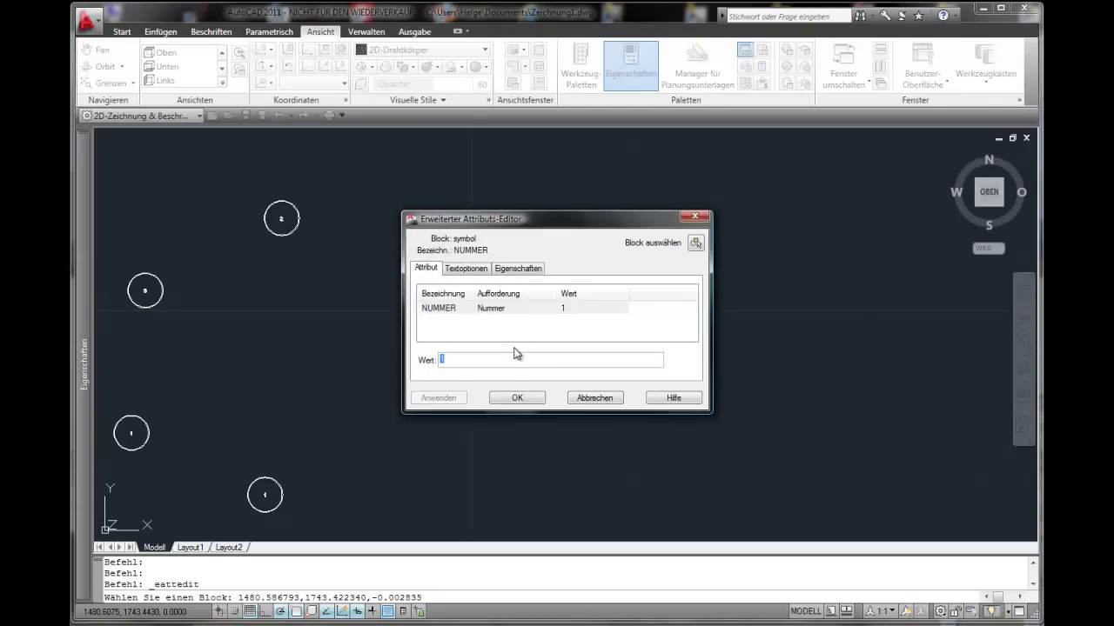
pyautogui.click(521, 400)
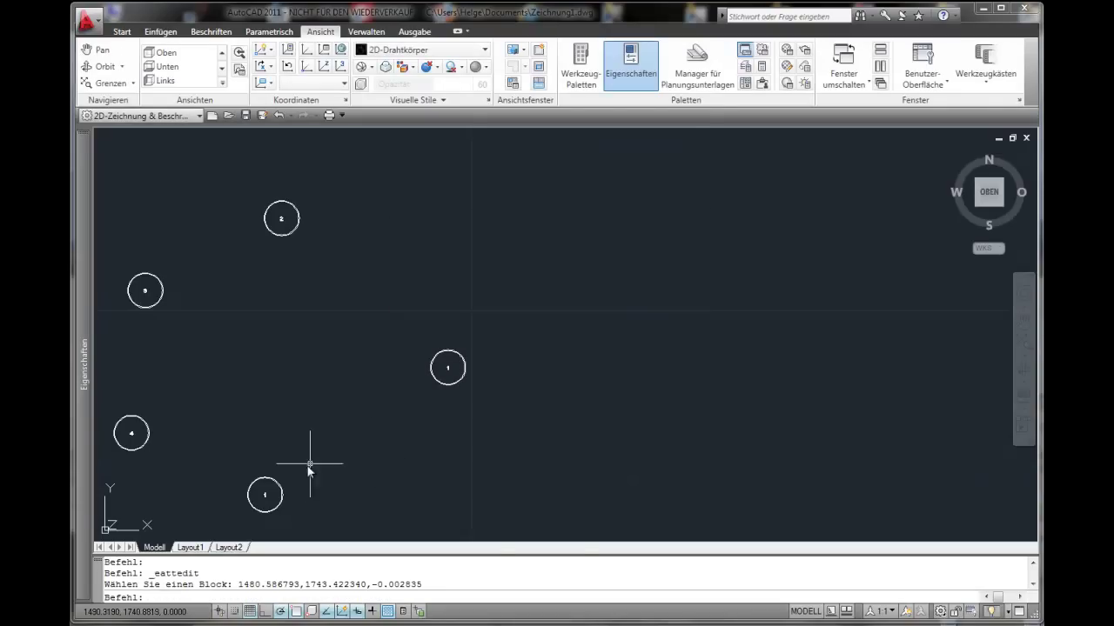
pyautogui.doubleClick(274, 491)
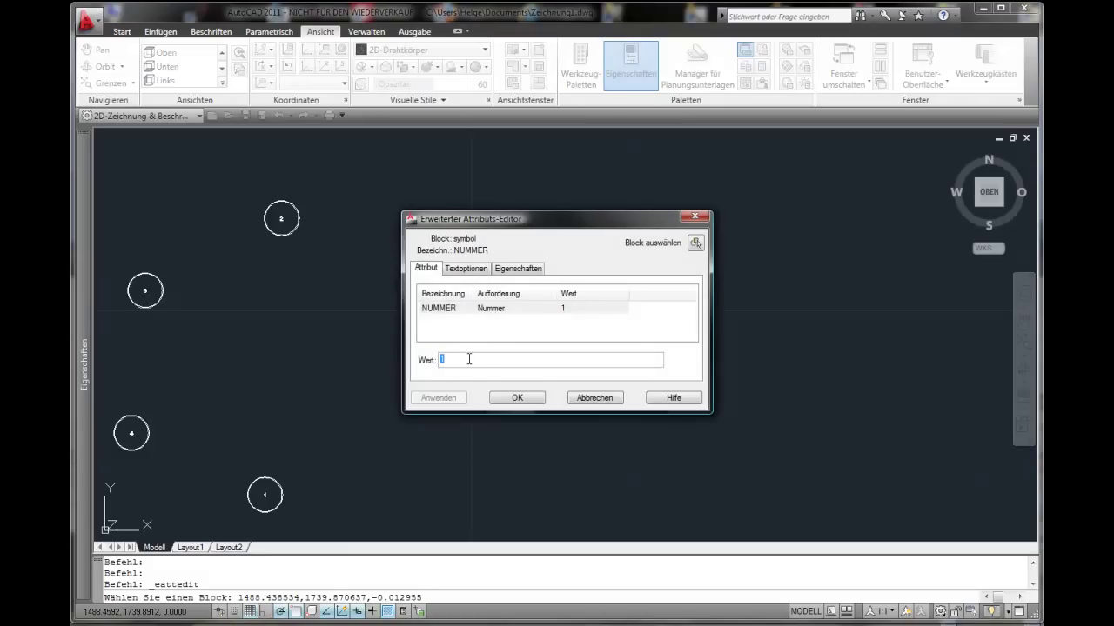
pyautogui.click(515, 398)
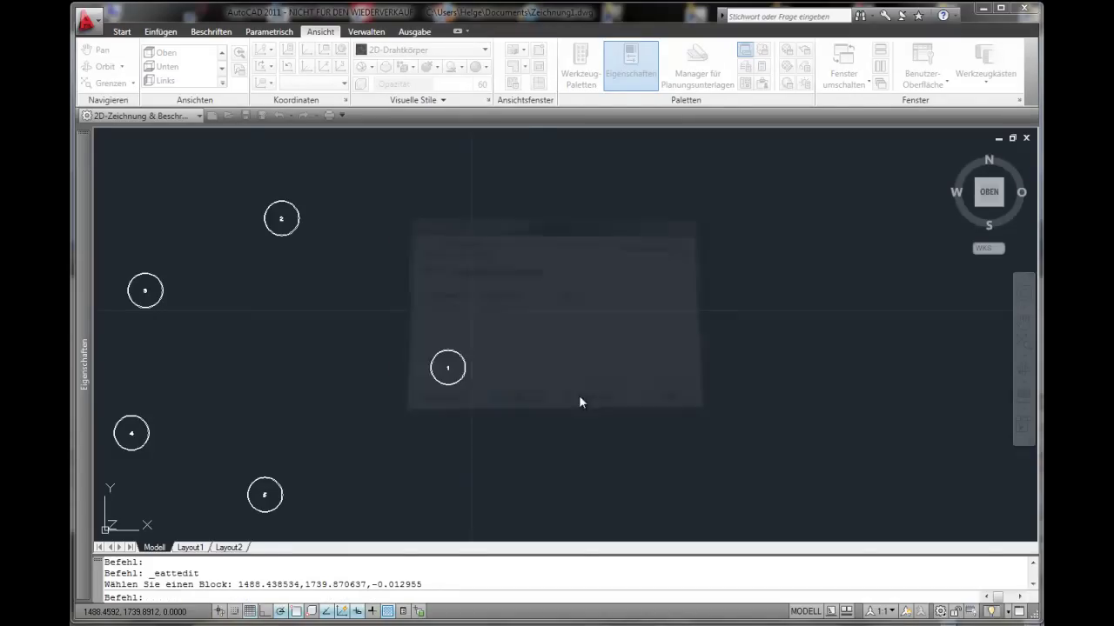
pyautogui.scroll(-2, 529, 391)
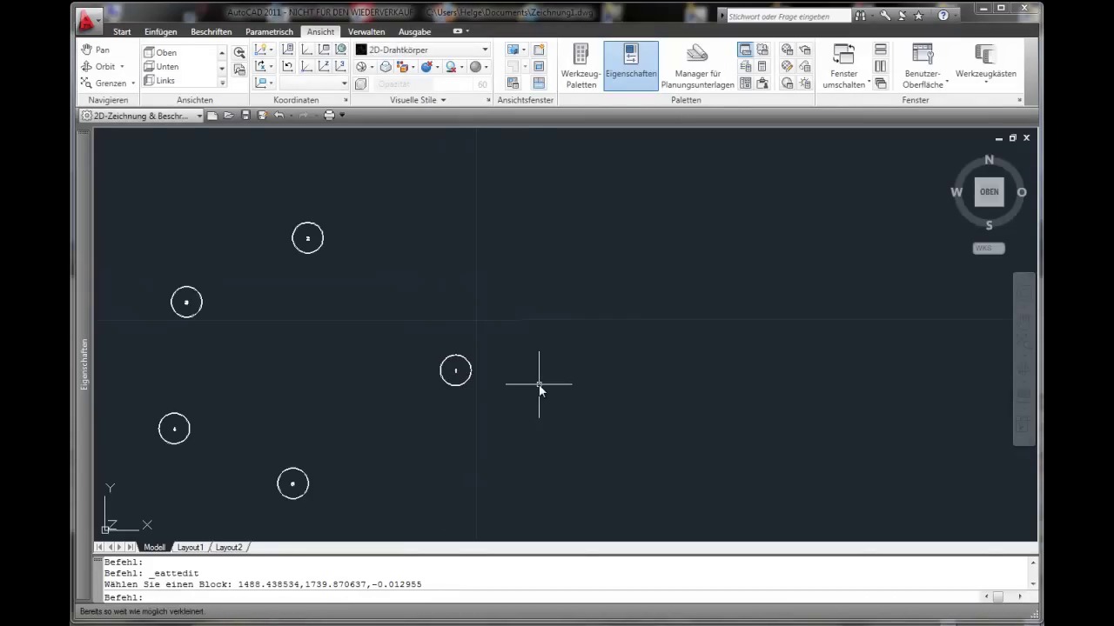
pyautogui.press('Escape')
pyautogui.press('Escape')
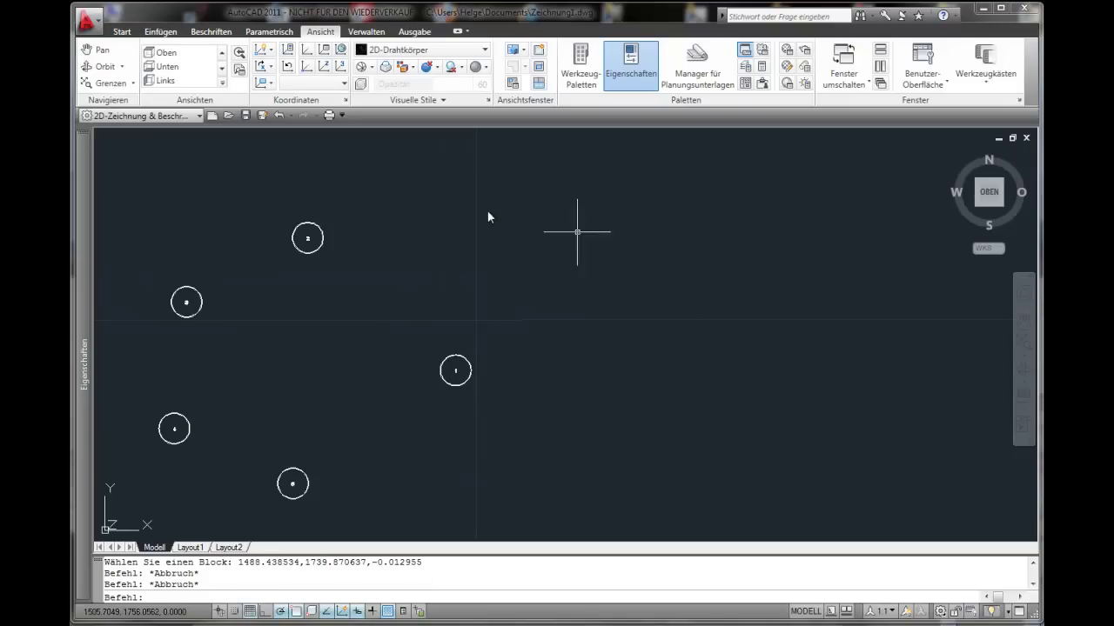
# Step: Insert a table from object data via a new data extraction saved as test.dxe
pyautogui.click(212, 33)
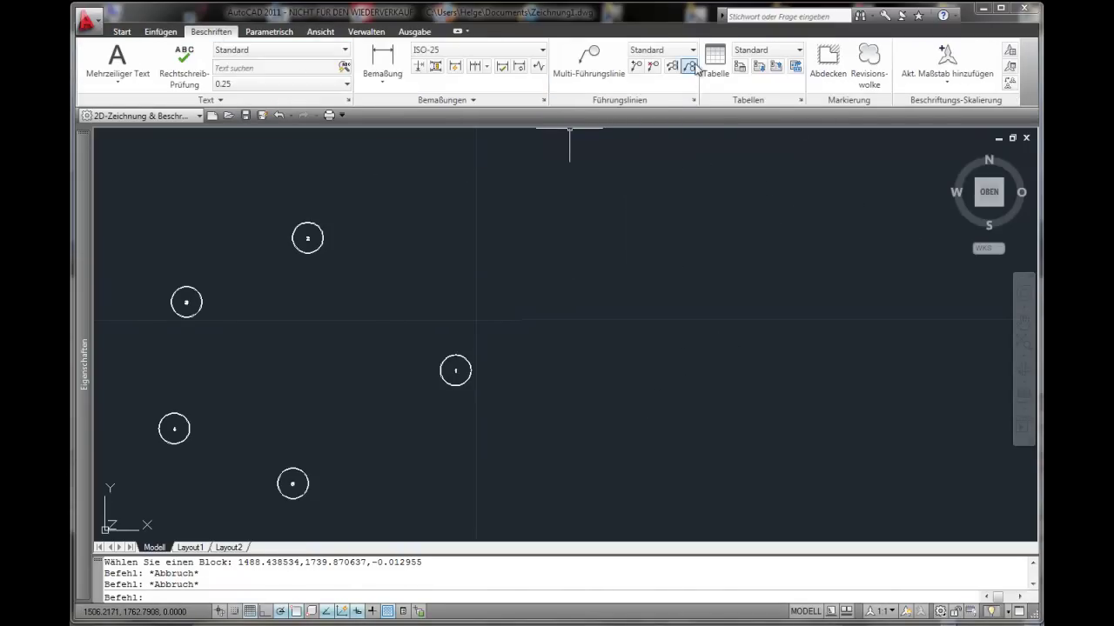
pyautogui.click(726, 67)
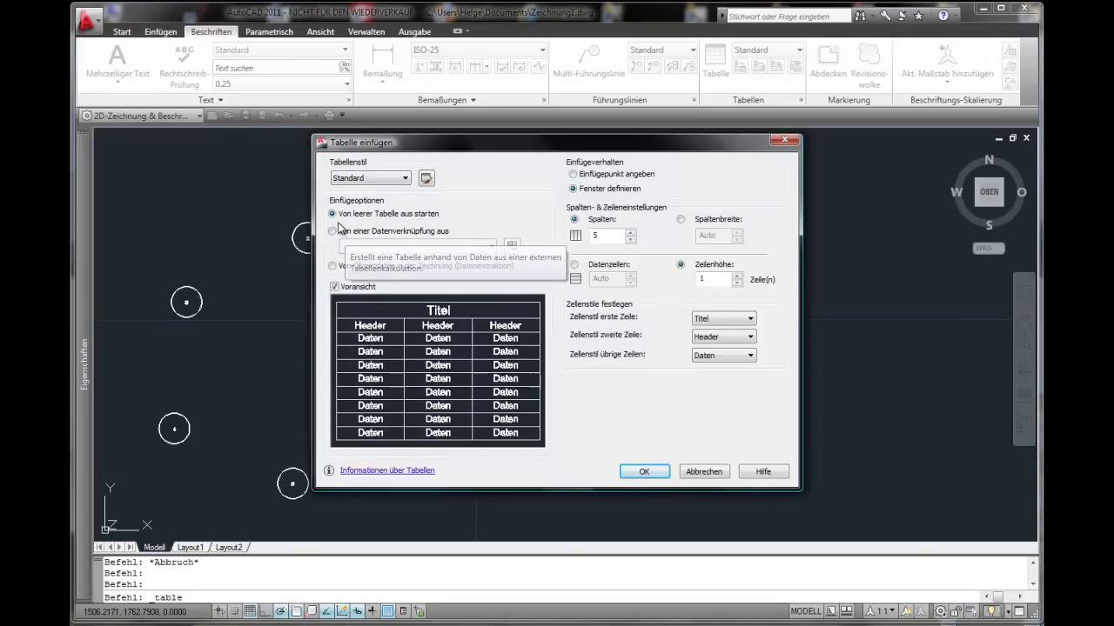
pyautogui.click(331, 267)
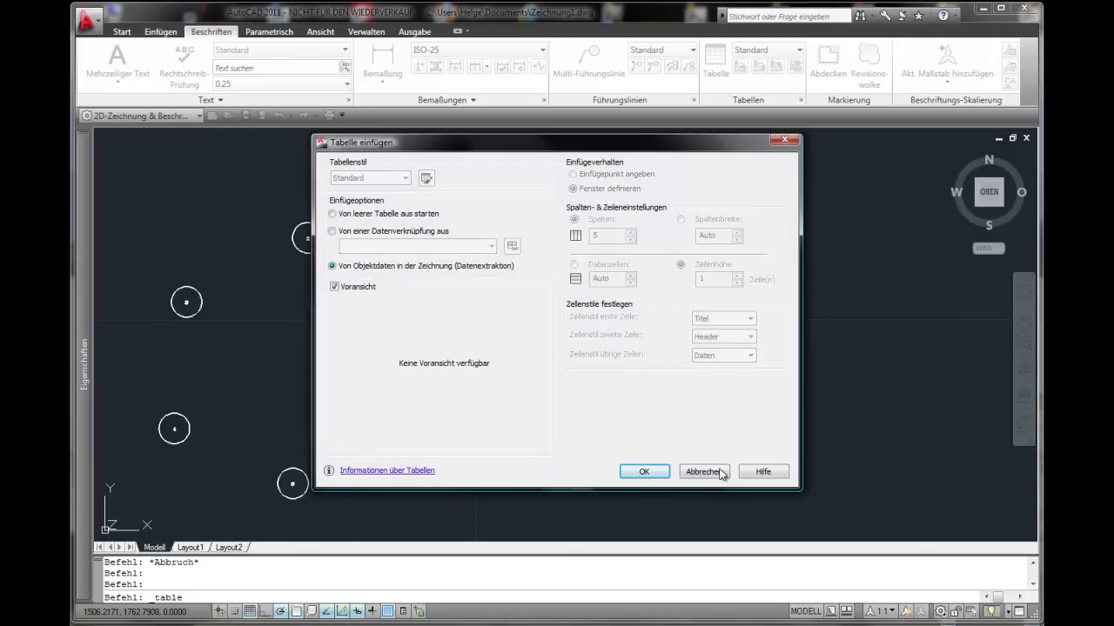
pyautogui.click(644, 473)
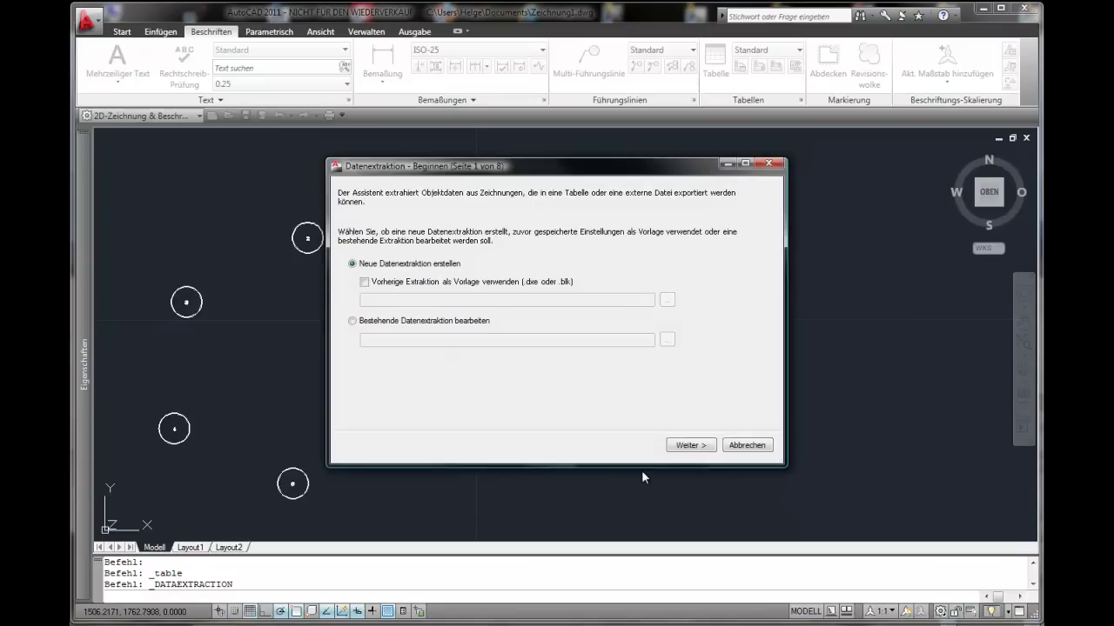
pyautogui.click(692, 447)
pyautogui.moveTo(767, 233); pyautogui.dragTo(767, 344)
pyautogui.click(461, 372)
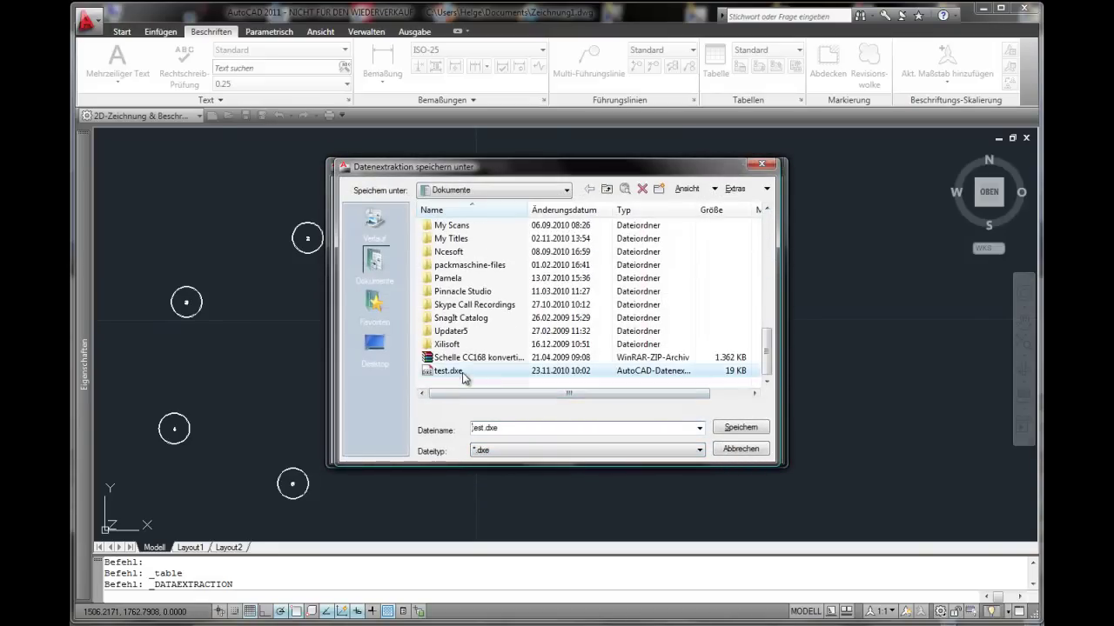
pyautogui.click(735, 430)
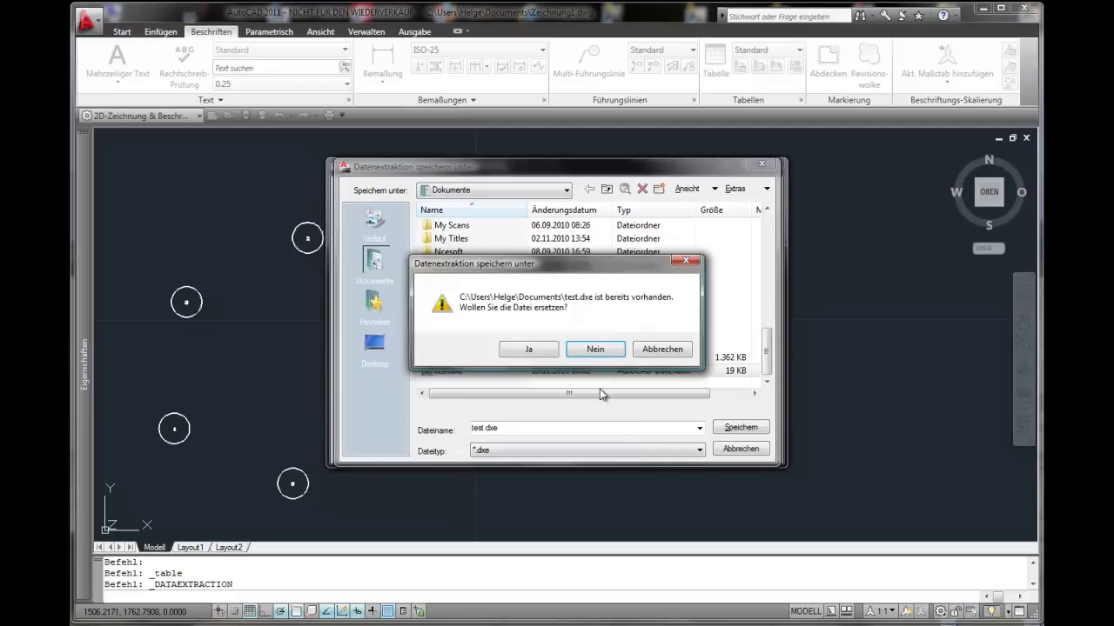
# Step: Confirm overwriting test.dxe and set the data source to objects selected in this drawing
pyautogui.click(541, 357)
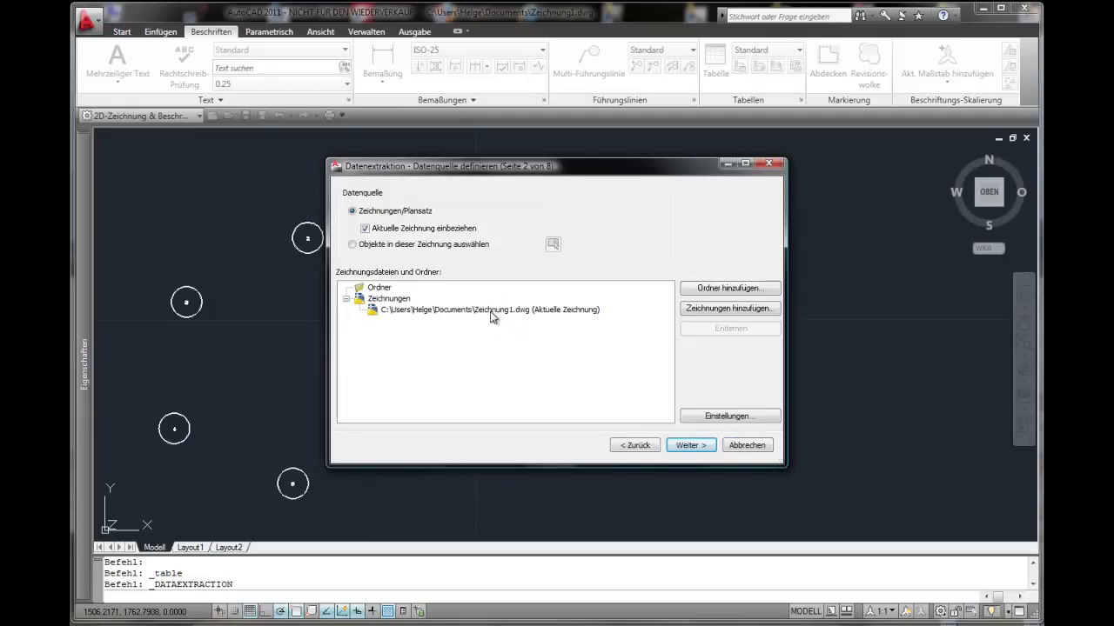
pyautogui.click(700, 450)
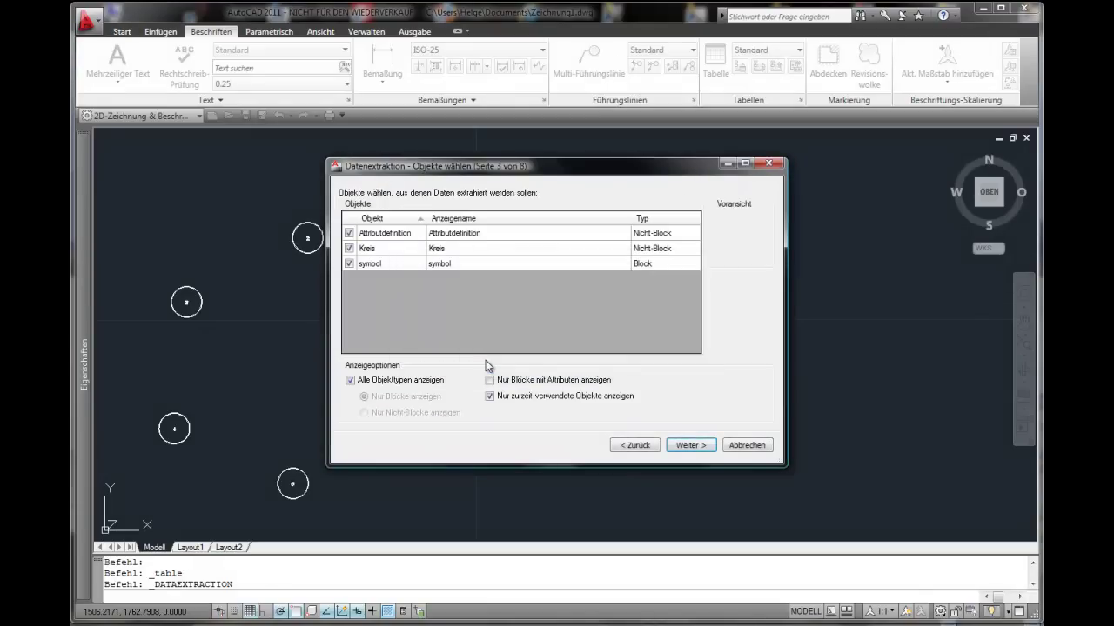
pyautogui.click(638, 445)
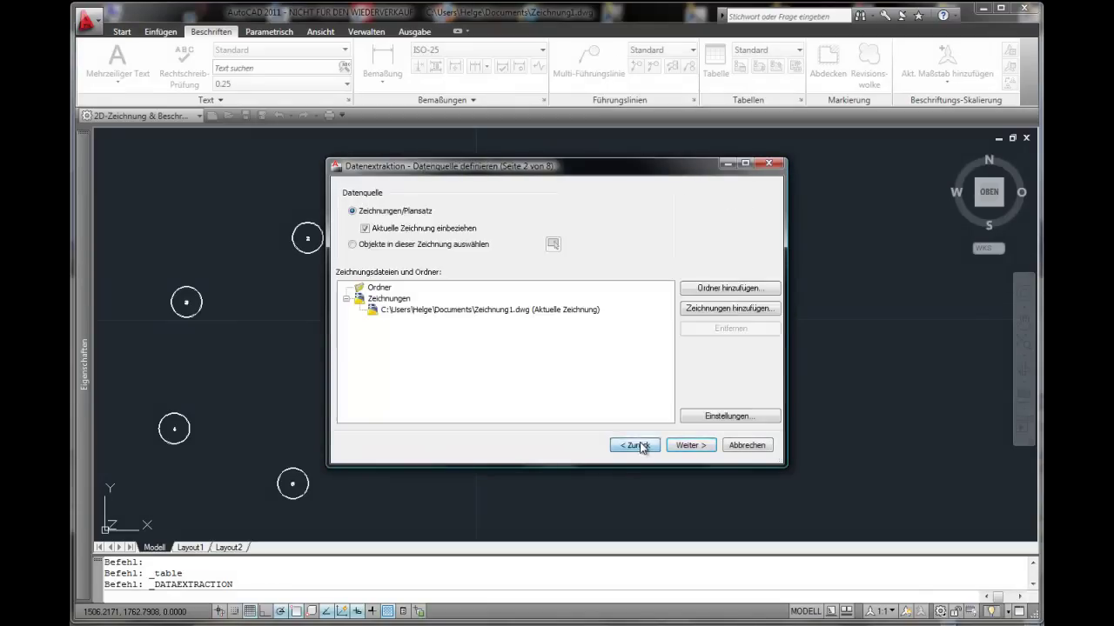
pyautogui.click(352, 245)
# Step: Window-select all five circles as the source and tick only the symbol block
pyautogui.click(553, 244)
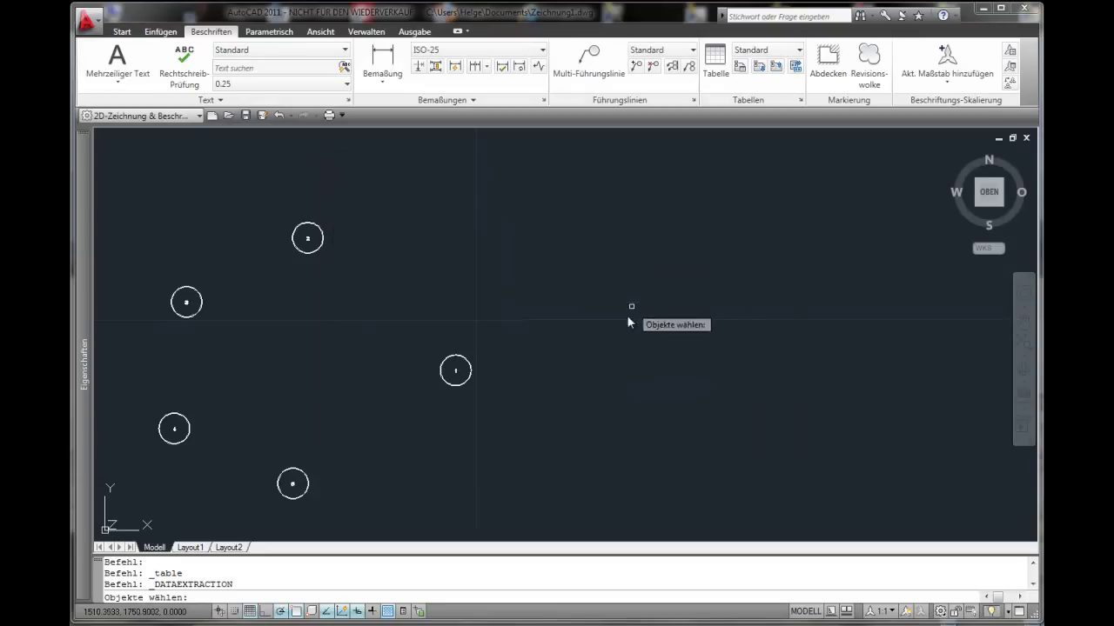
pyautogui.click(570, 190)
pyautogui.click(137, 522)
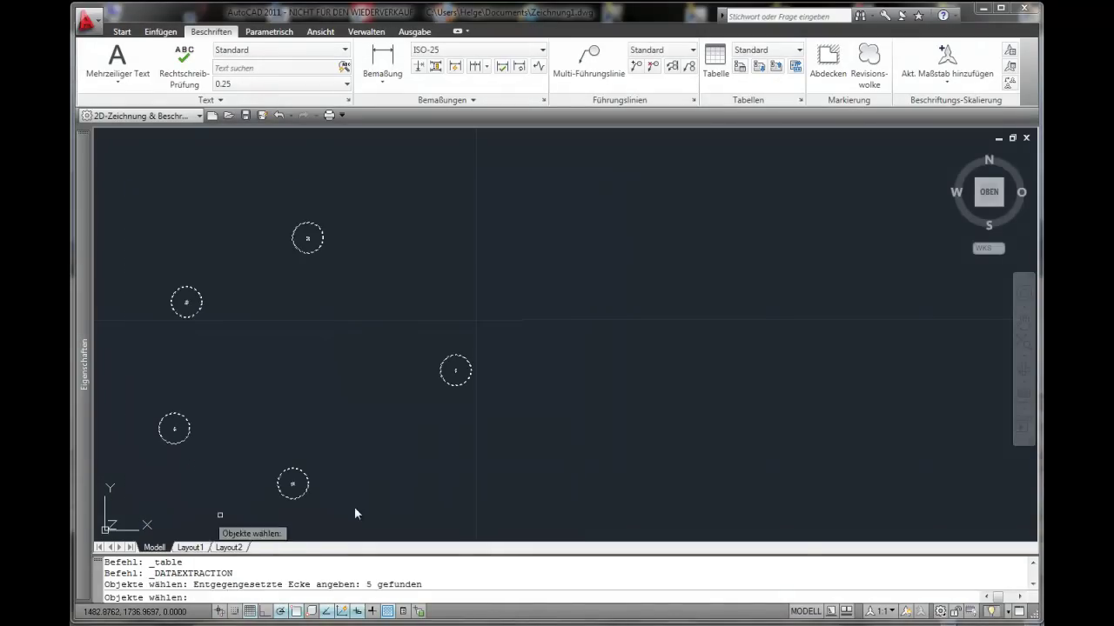
pyautogui.press('Return')
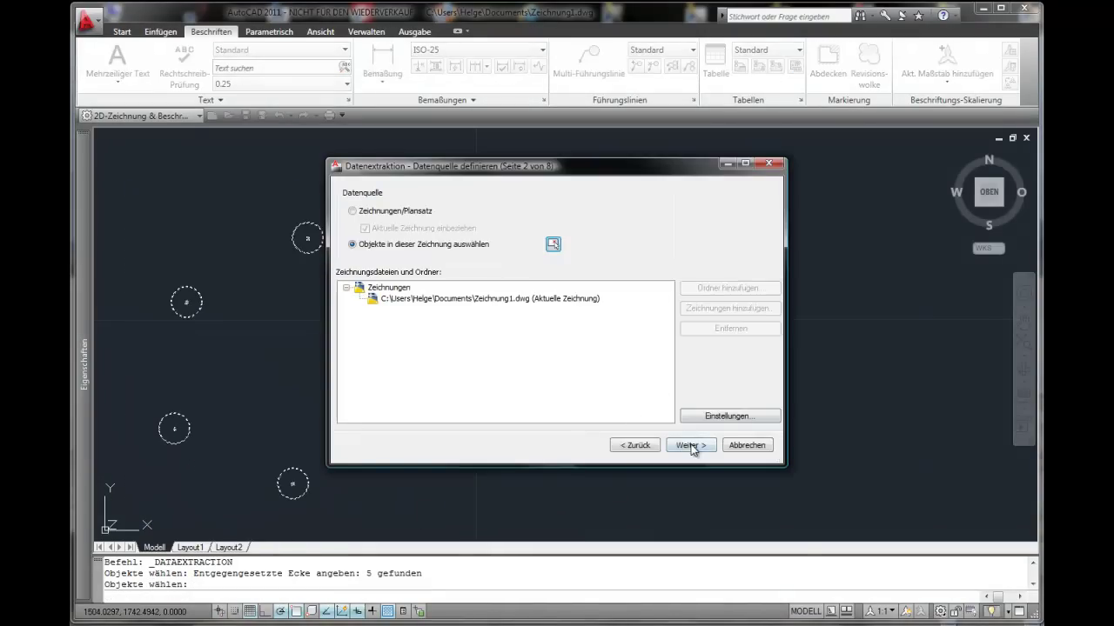
pyautogui.click(690, 446)
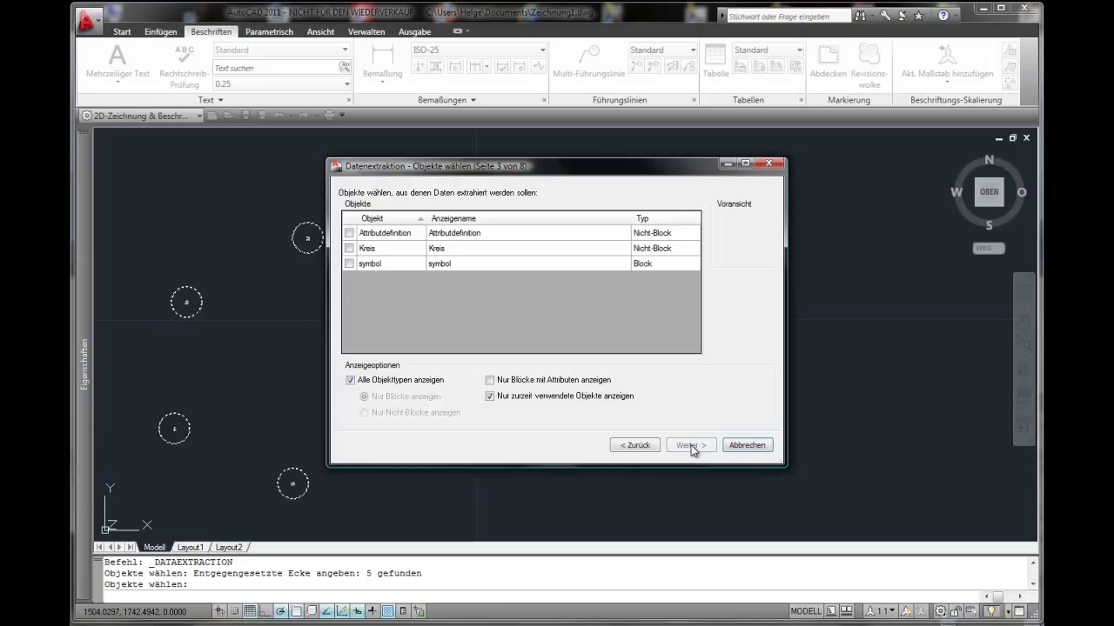
pyautogui.click(349, 264)
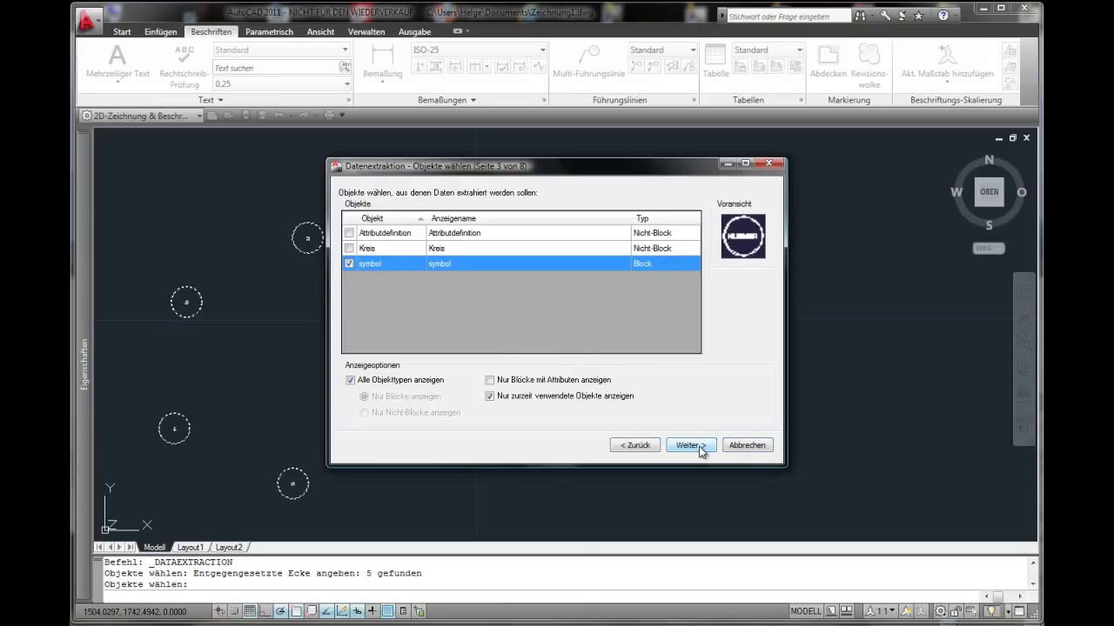
# Step: Show only blocks with attributes and narrow the property categories to Attribut and Geometrie
pyautogui.click(490, 383)
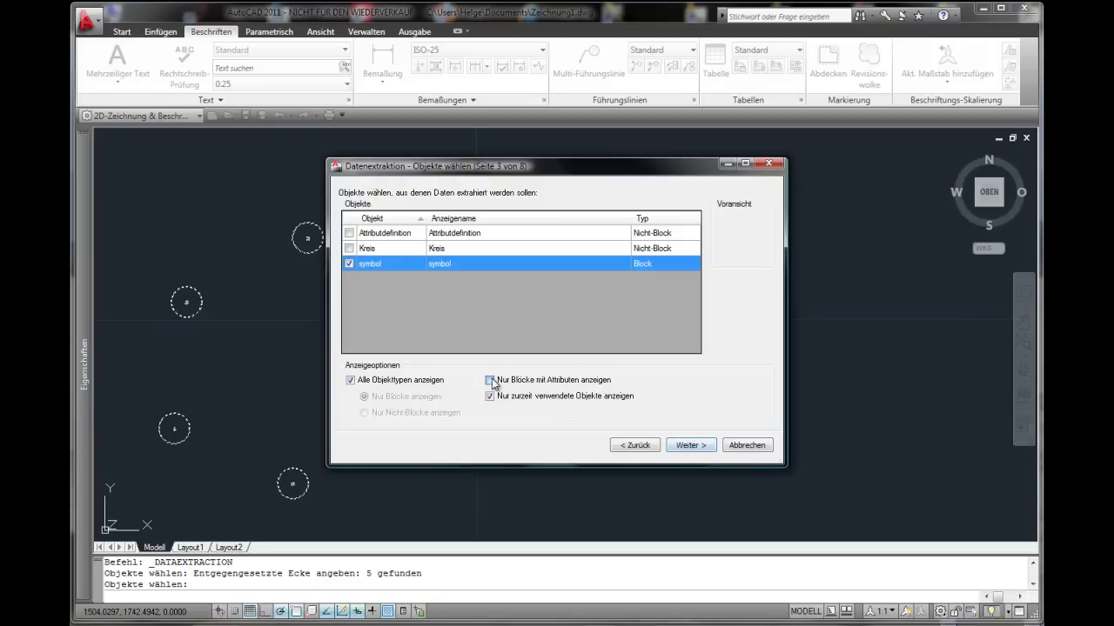
pyautogui.click(692, 448)
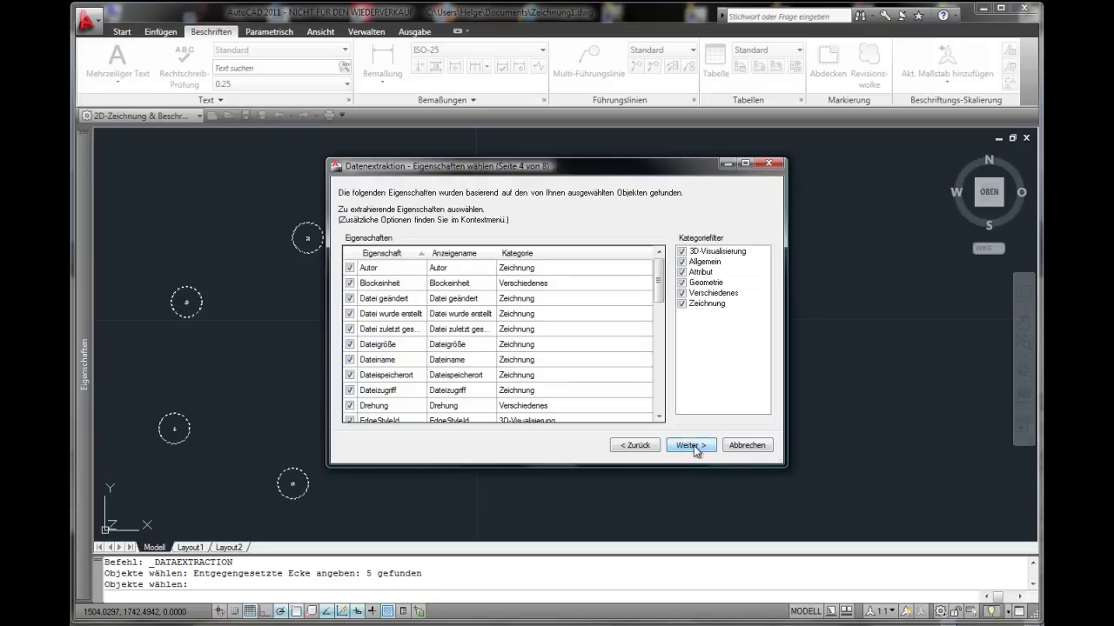
pyautogui.click(683, 251)
pyautogui.click(681, 273)
pyautogui.click(681, 261)
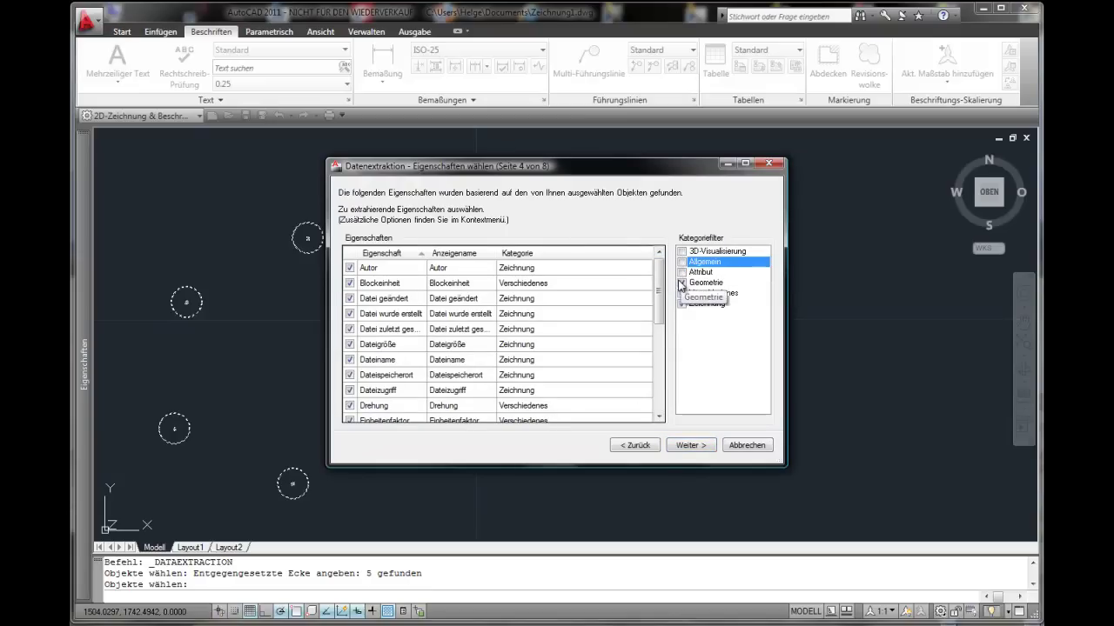
pyautogui.click(681, 282)
pyautogui.click(682, 293)
pyautogui.click(682, 303)
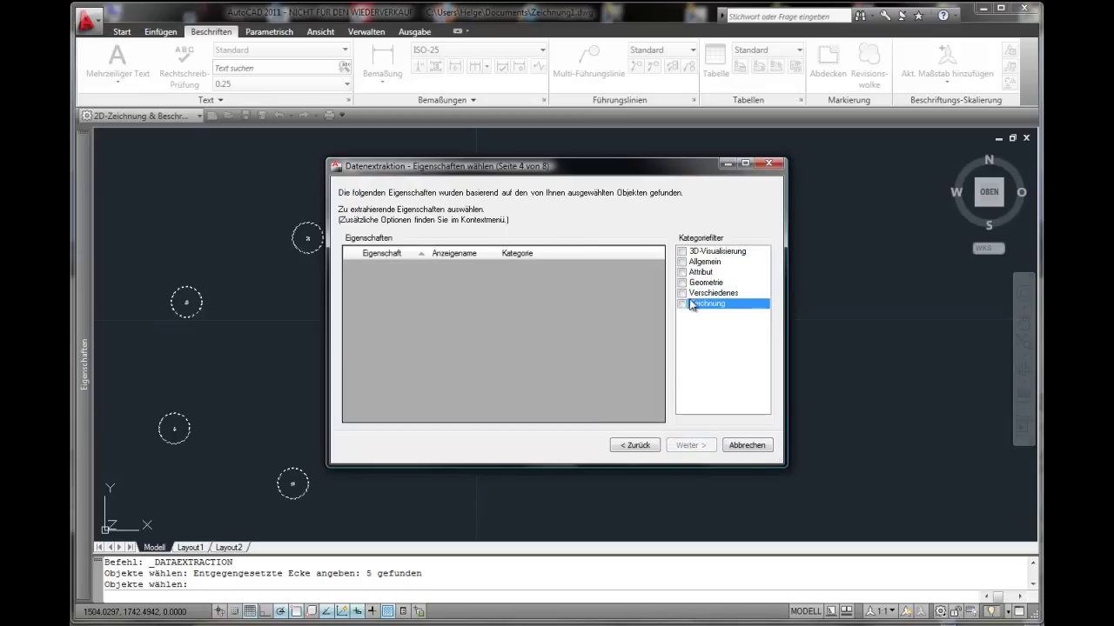
# Step: Keep only NUMMER, Position X and Position Y checked, dropping Position Z and Skalierung X/Y/Z
pyautogui.click(682, 282)
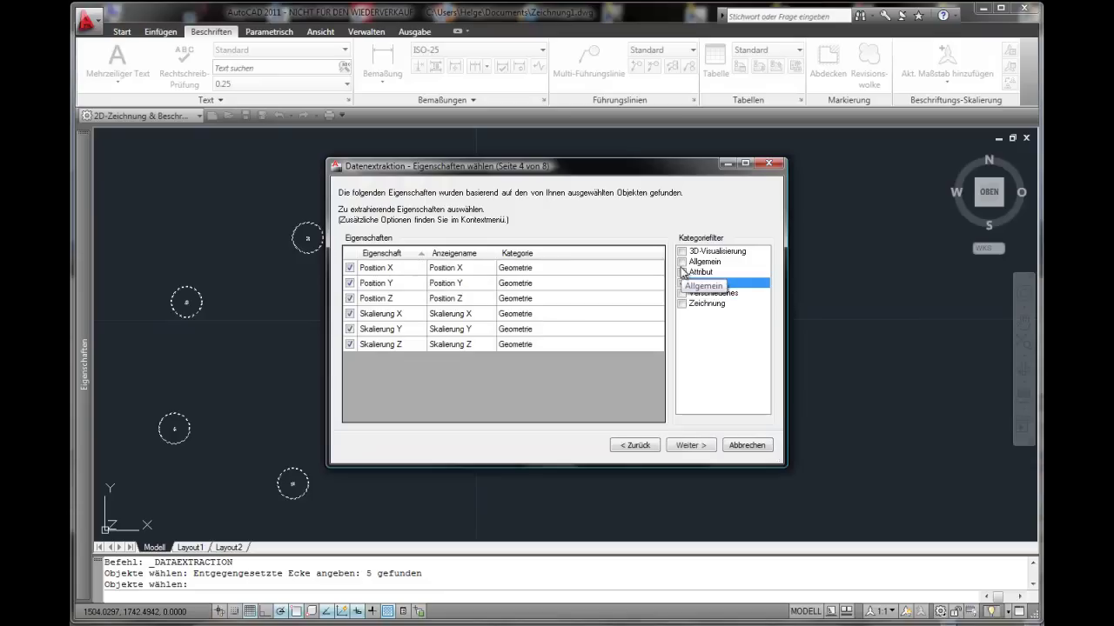
pyautogui.click(351, 314)
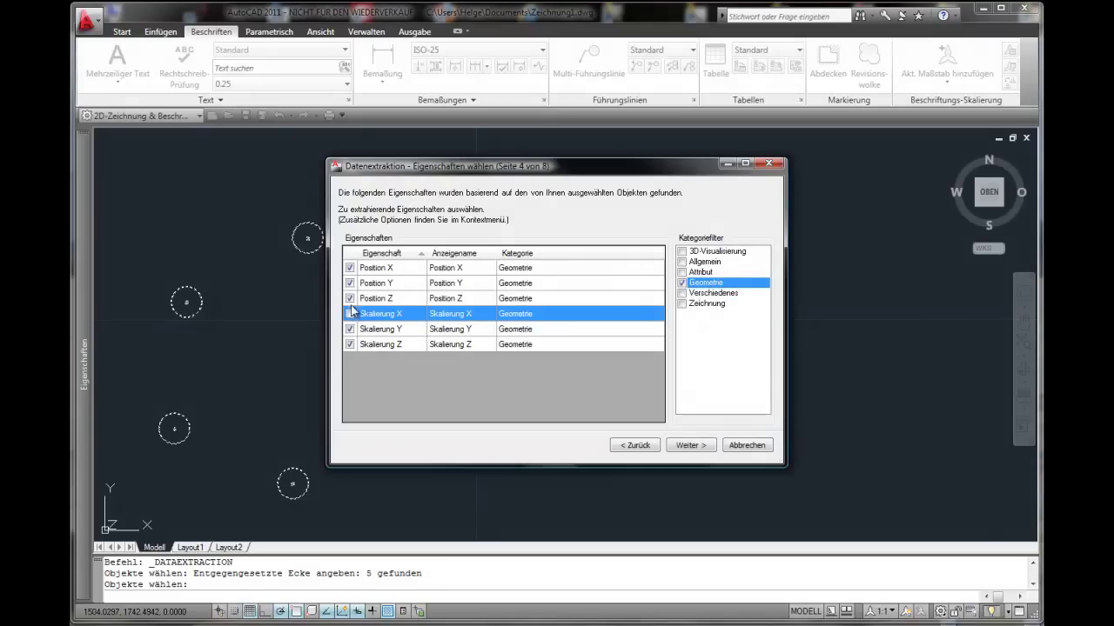
pyautogui.click(350, 299)
pyautogui.click(350, 329)
pyautogui.click(361, 345)
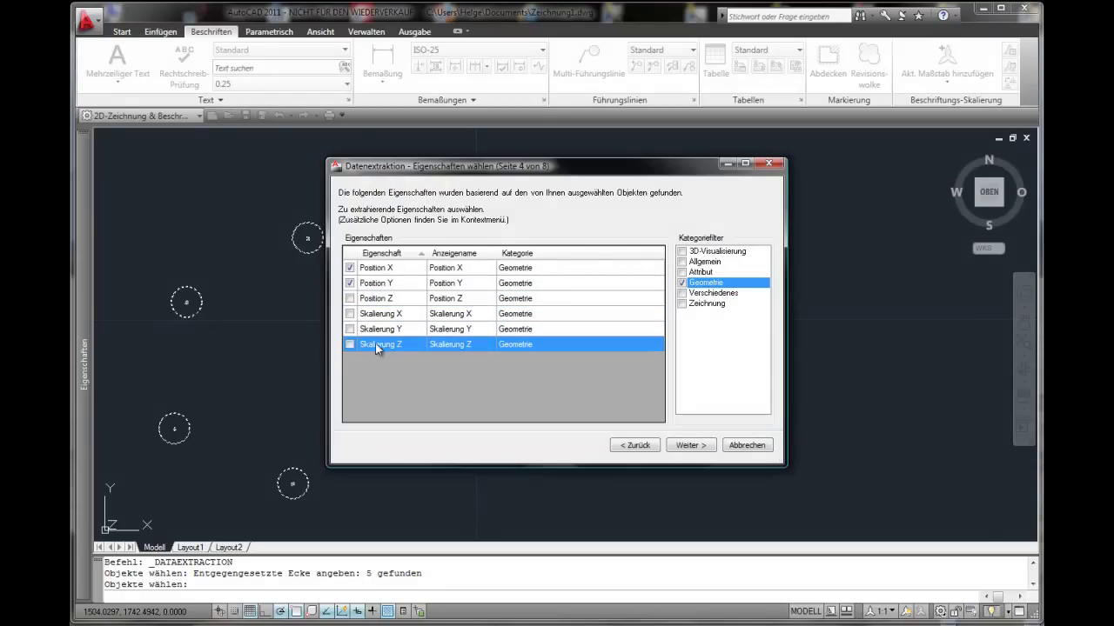
pyautogui.click(703, 274)
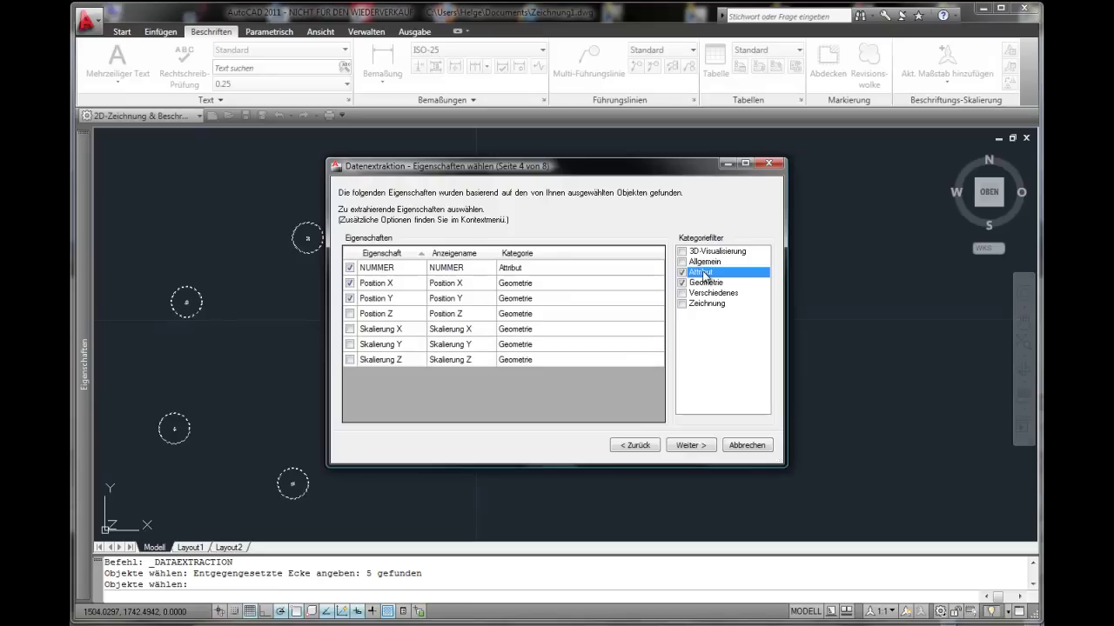
pyautogui.click(350, 297)
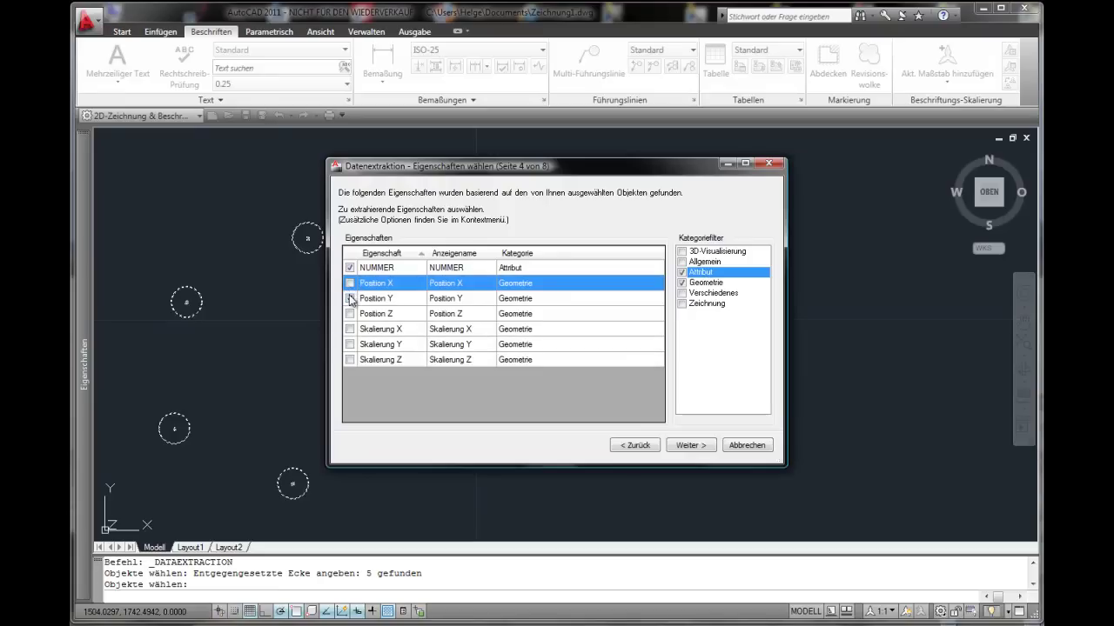
pyautogui.click(350, 269)
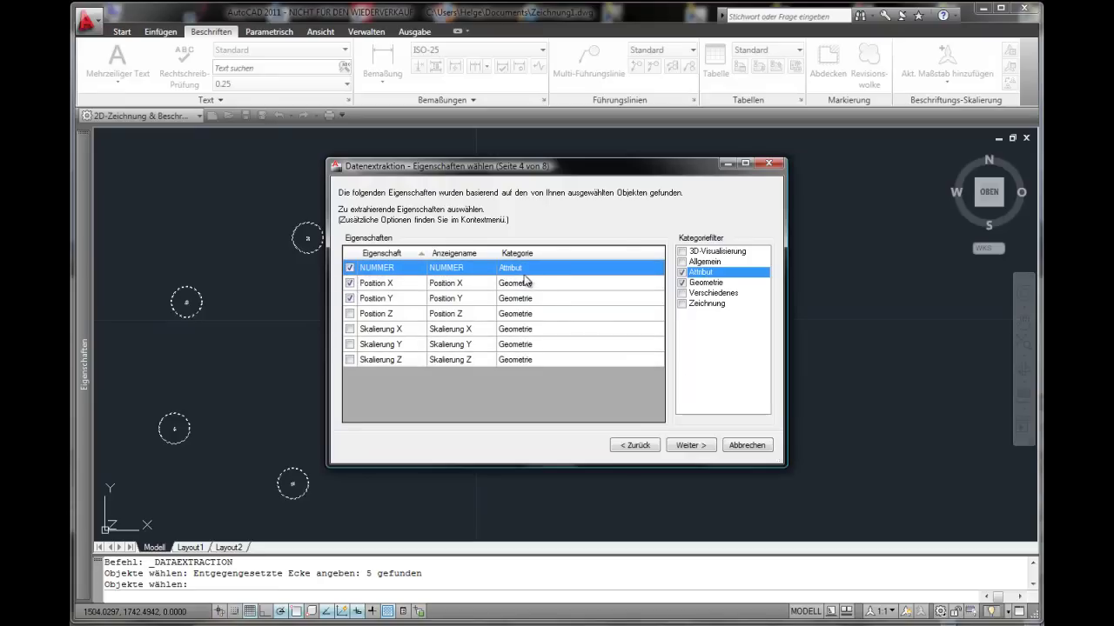
pyautogui.click(690, 447)
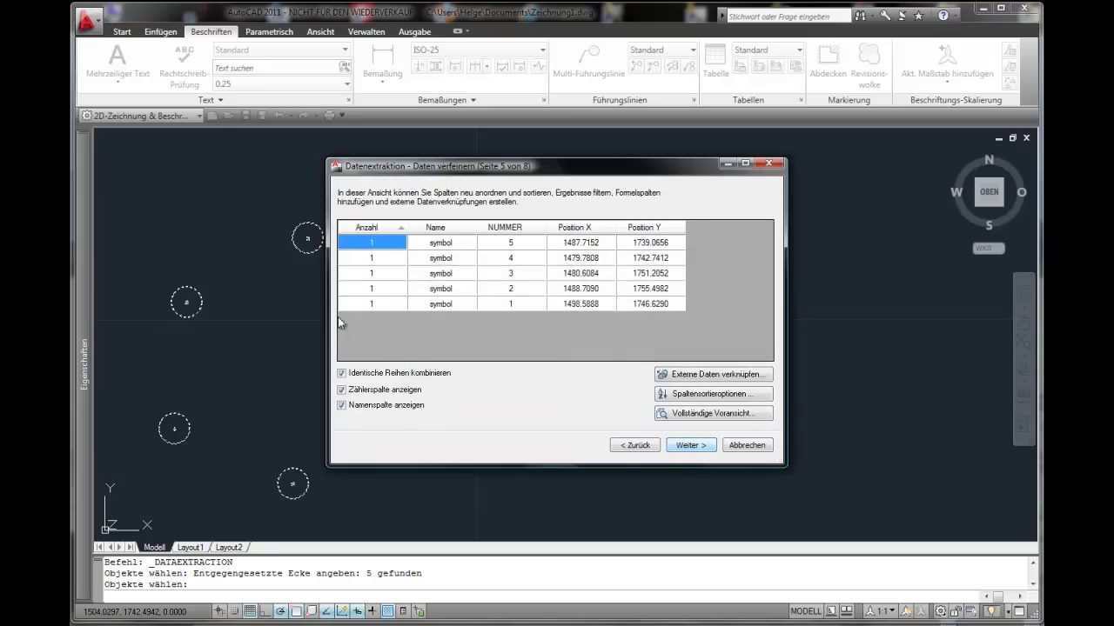
# Step: Hide the Anzahl and Name columns and sort the rows by NUMMER ascending
pyautogui.rightClick(381, 229)
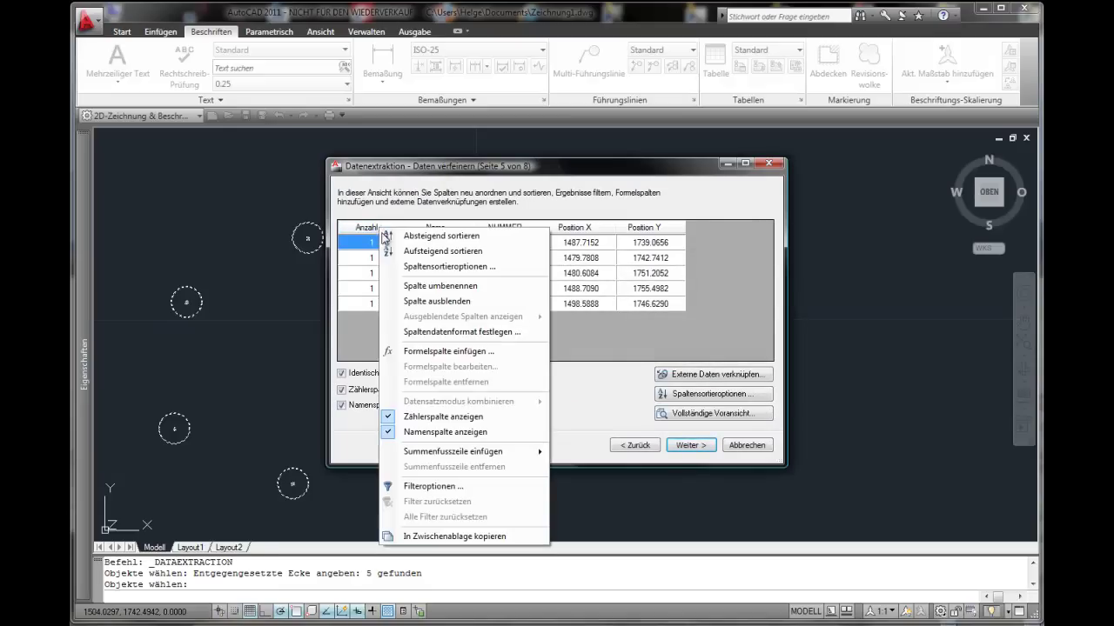
pyautogui.click(444, 301)
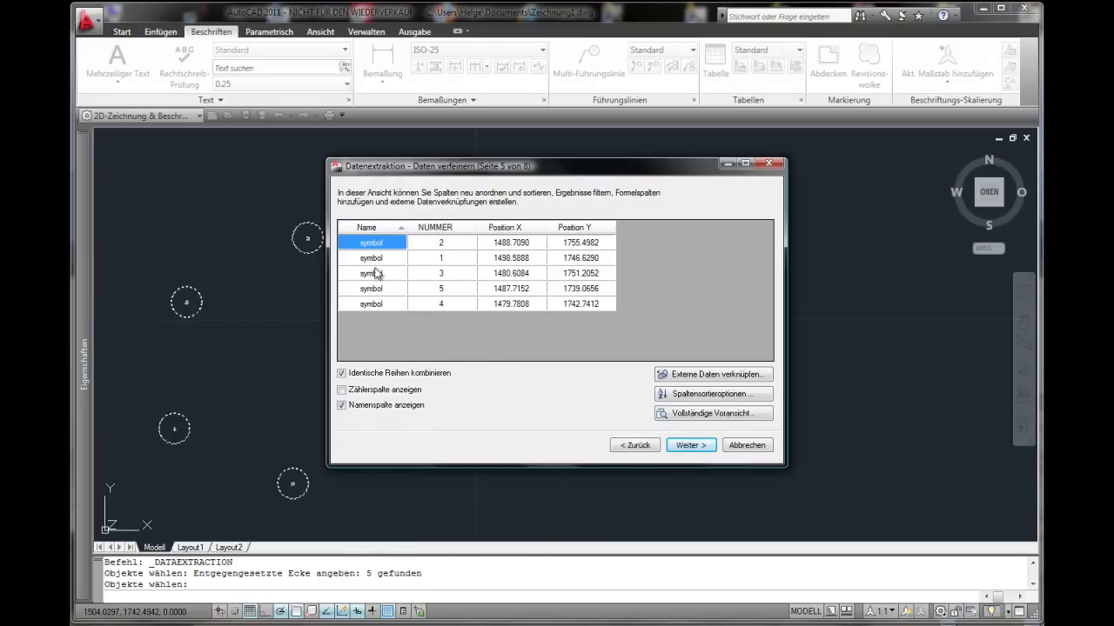
pyautogui.rightClick(374, 230)
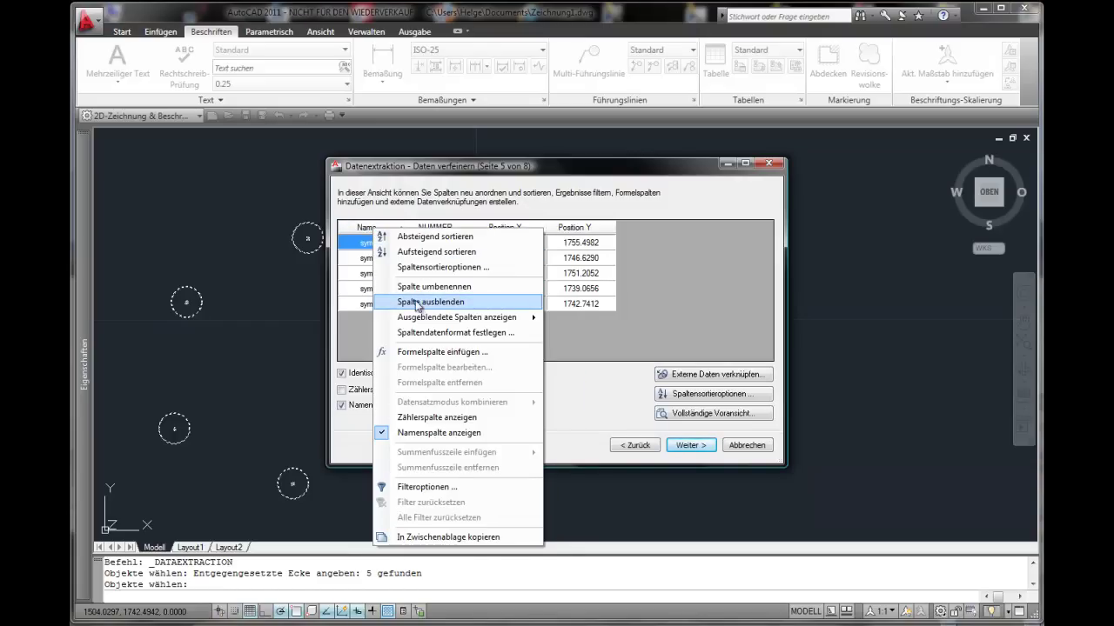
pyautogui.click(420, 302)
pyautogui.click(370, 228)
pyautogui.click(371, 228)
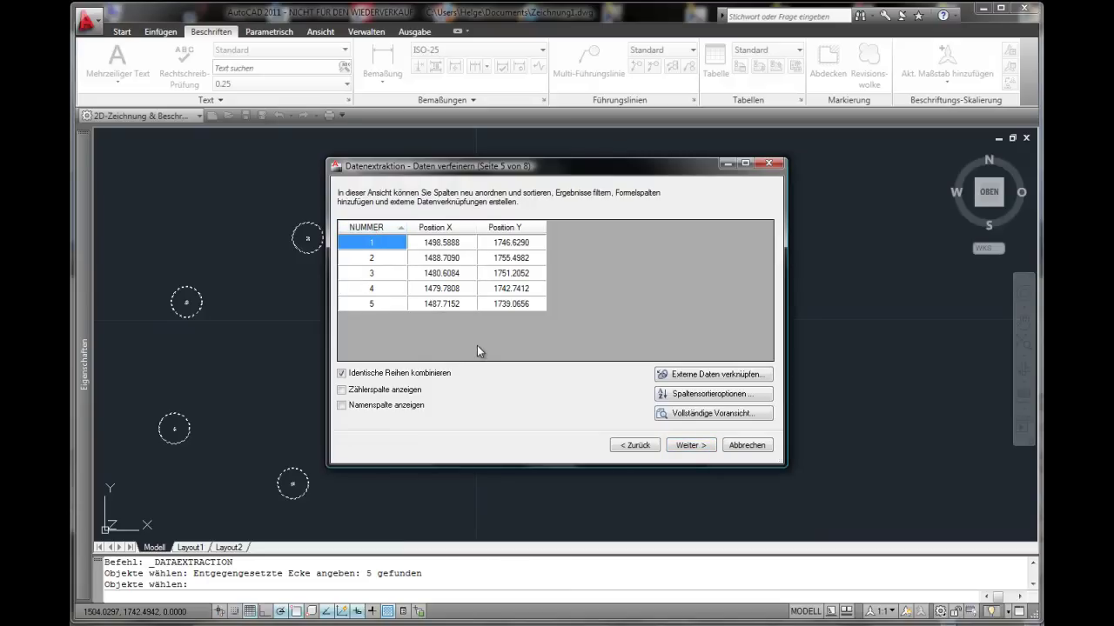
pyautogui.click(692, 445)
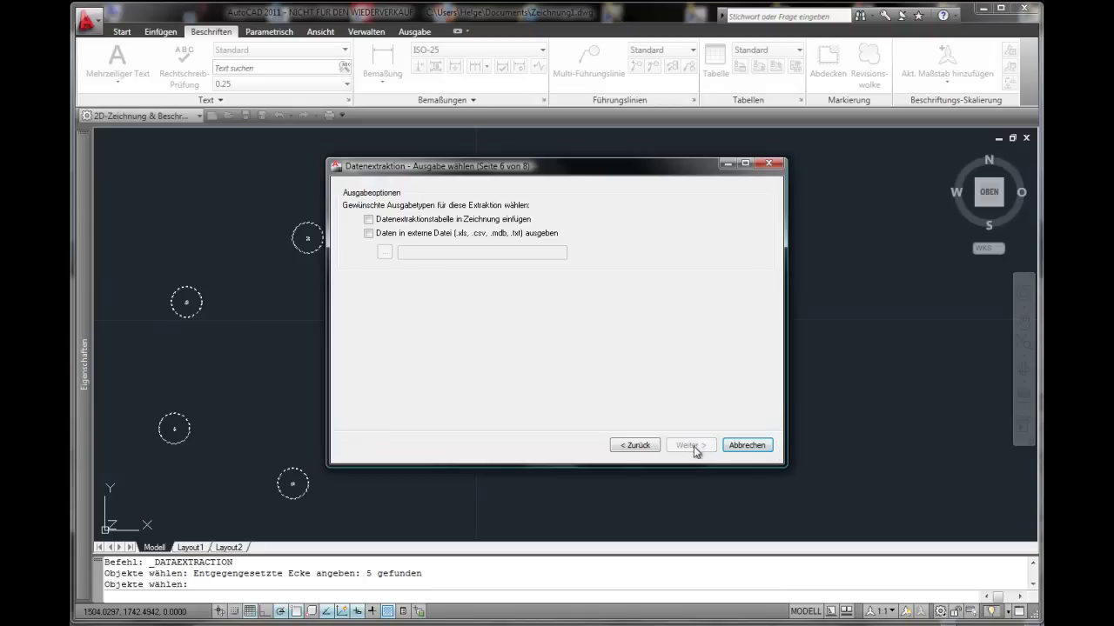
# Step: Output the extraction as a drawing table titled Position
pyautogui.click(369, 220)
pyautogui.click(688, 447)
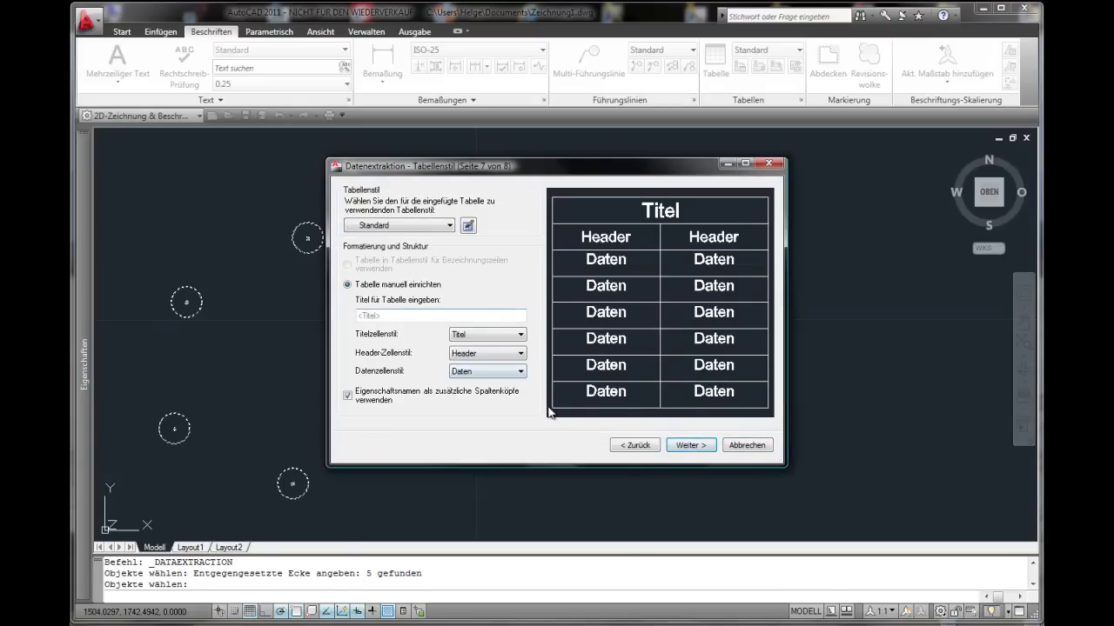
pyautogui.click(391, 316)
pyautogui.write('ion')
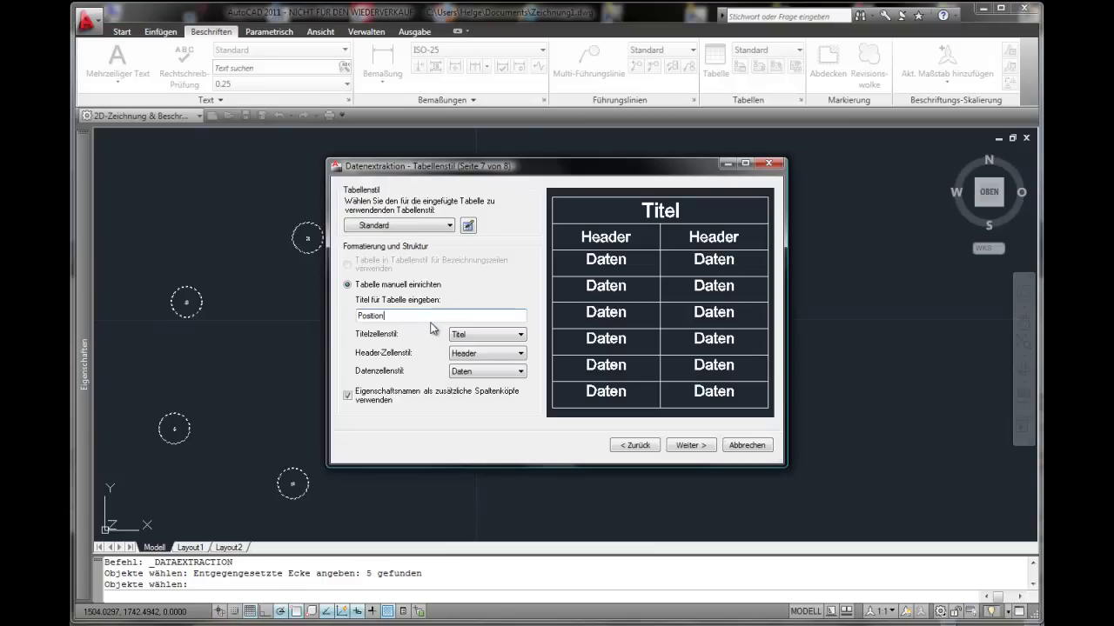
pyautogui.click(691, 445)
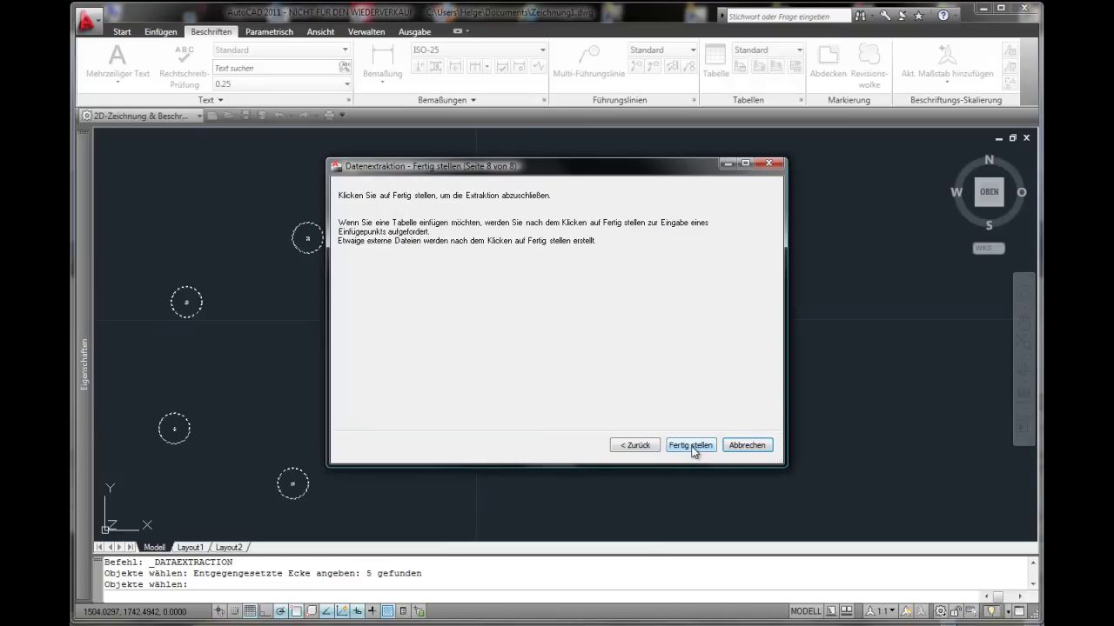
# Step: Finish the wizard and place the Position table to the right of the circles
pyautogui.click(692, 445)
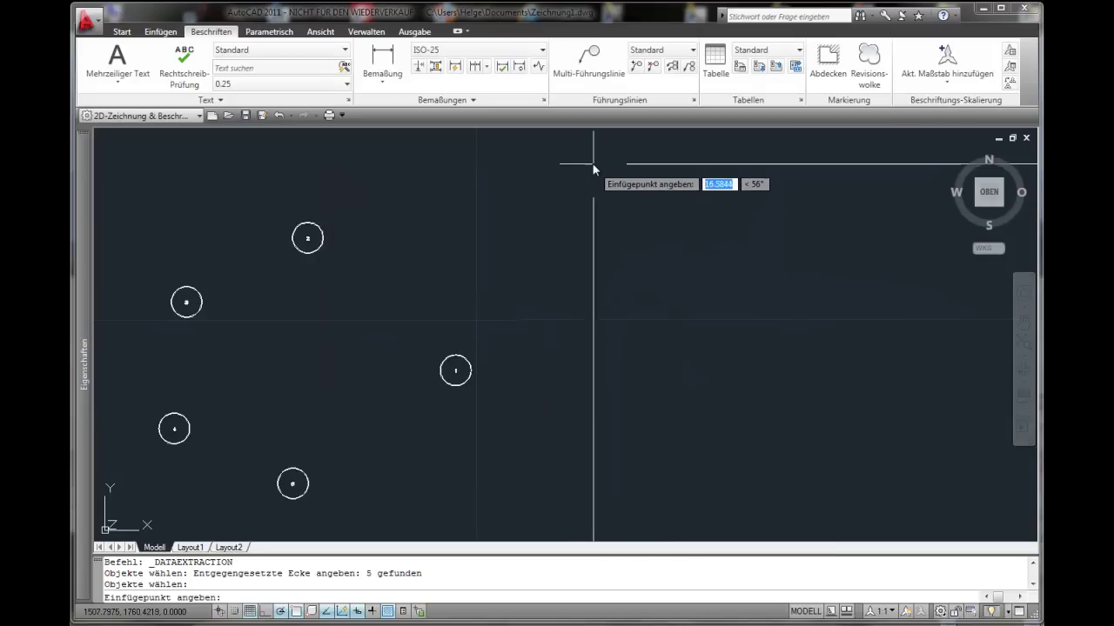
pyautogui.click(592, 166)
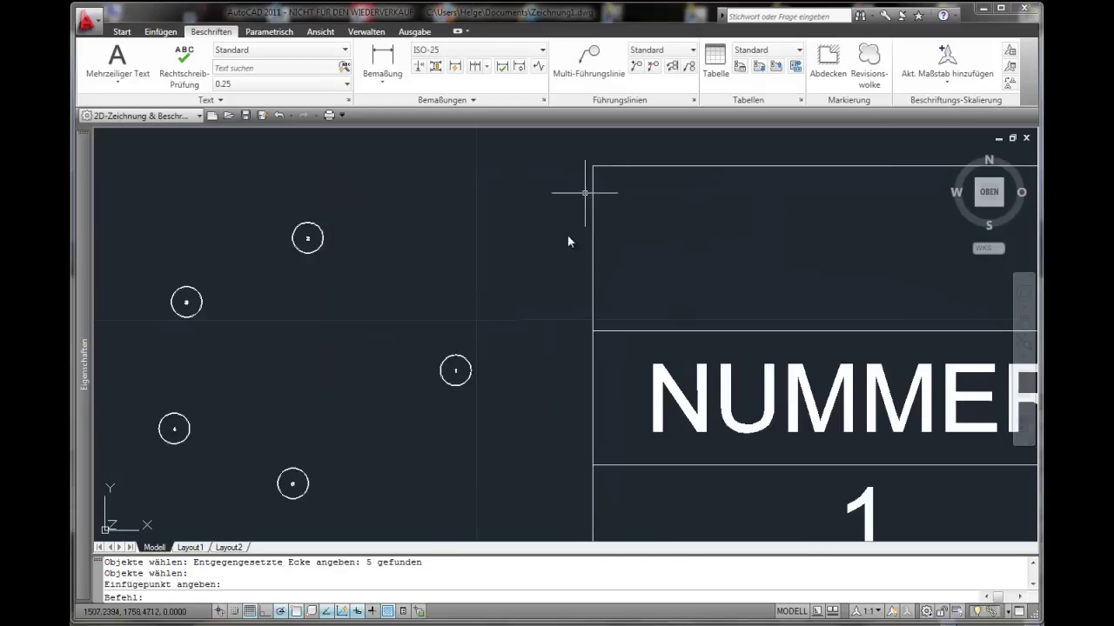
pyautogui.scroll(2, 578, 311)
pyautogui.click(578, 309)
pyautogui.press('Escape')
# Step: Zoom to the drawing extents with ZOOM Grenzen and select circle block 5
pyautogui.write('zo')
pyautogui.press('Return')
pyautogui.write('g')
pyautogui.press('Return')
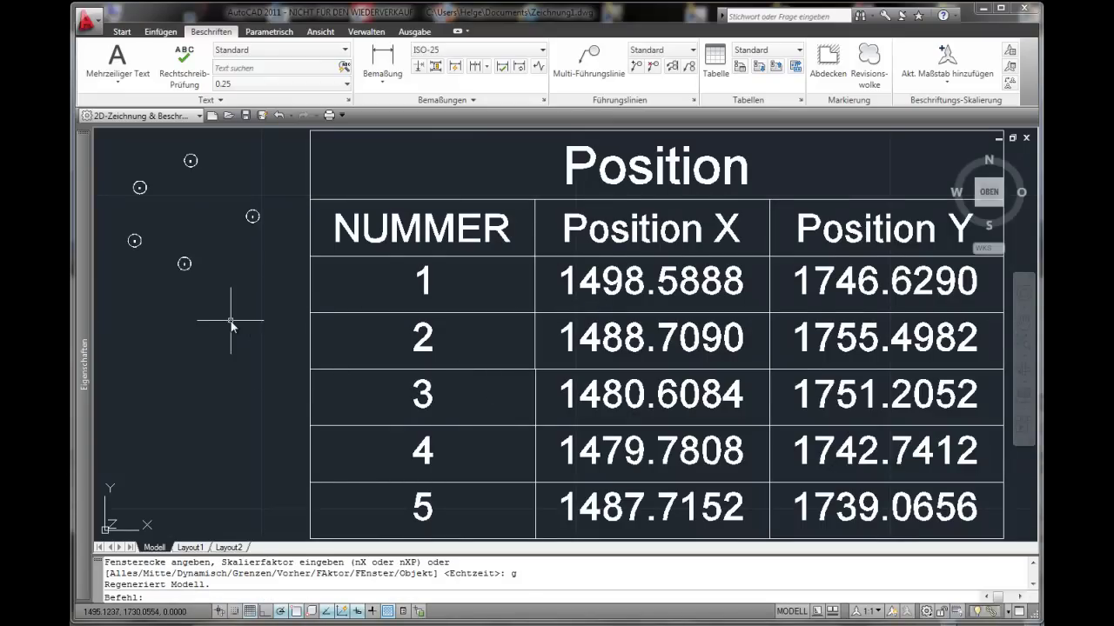
pyautogui.click(183, 263)
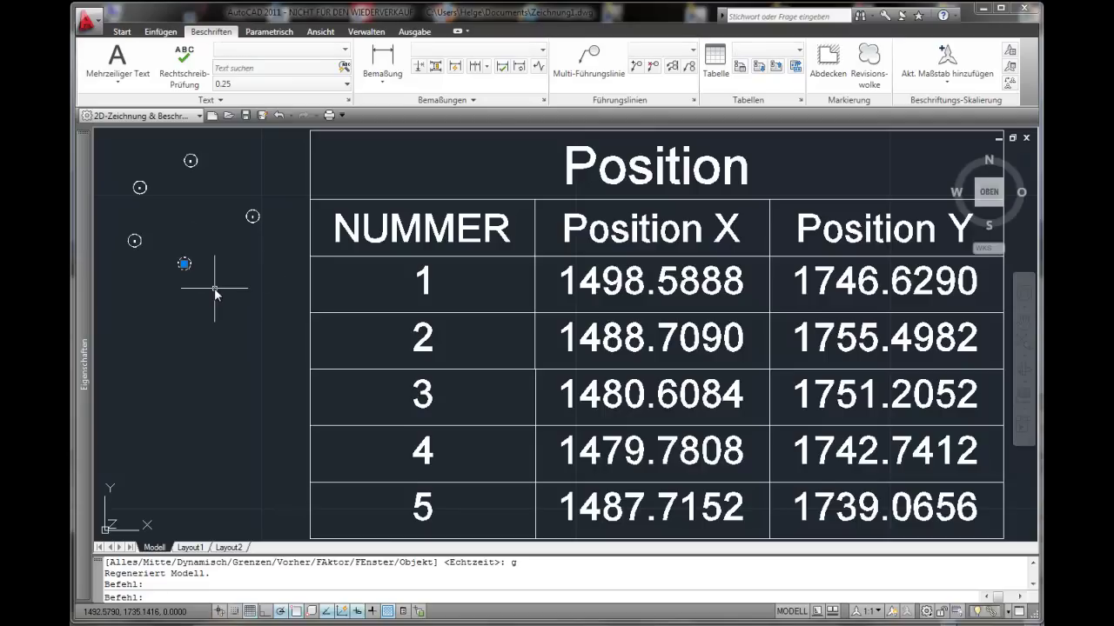
# Step: Move circle 5 lower left of the others with SCHIEBEN and update the table
pyautogui.write('s')
pyautogui.press('Return')
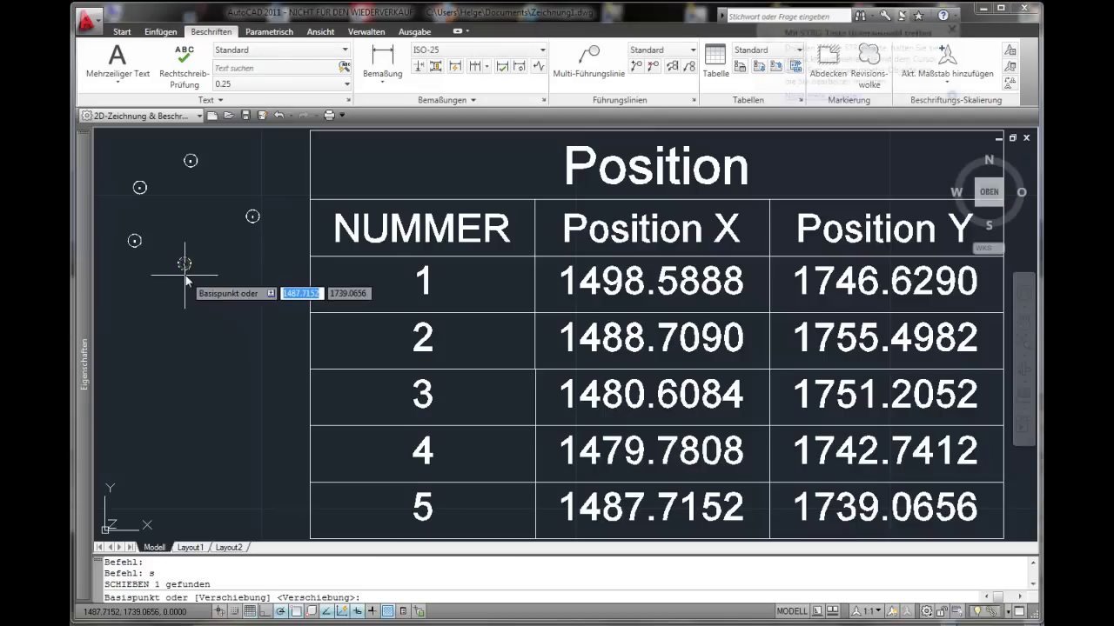
pyautogui.click(183, 263)
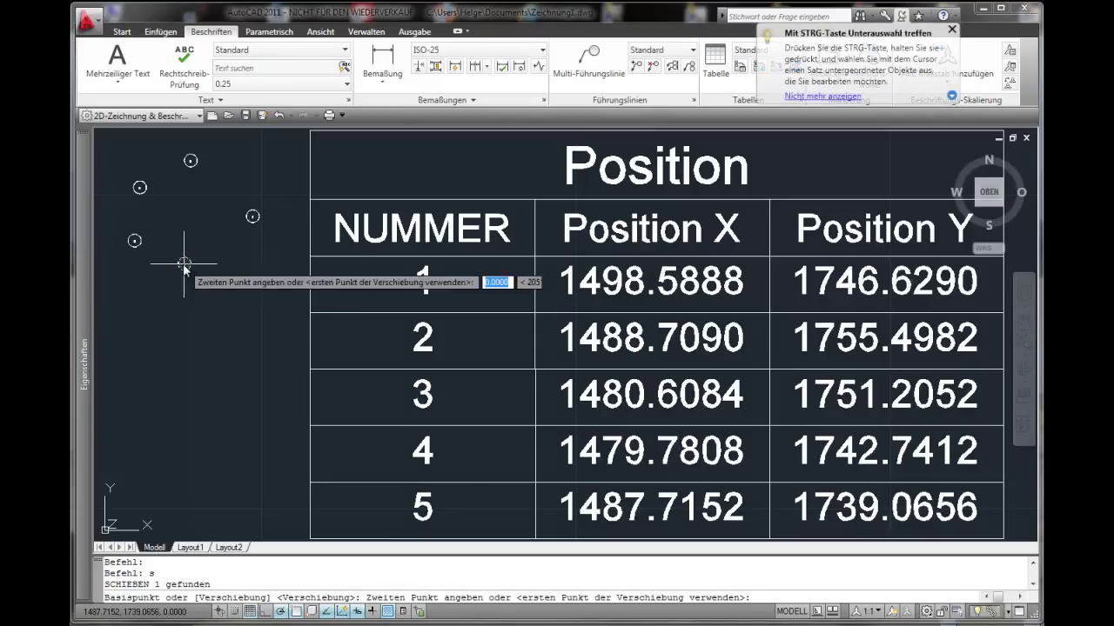
pyautogui.click(139, 339)
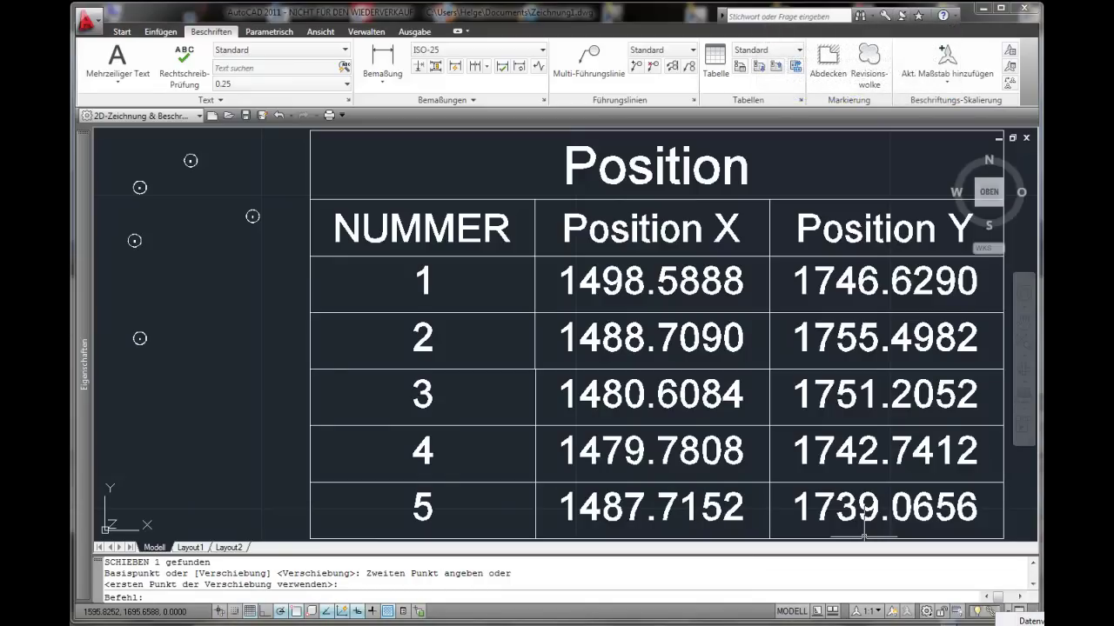
pyautogui.click(1011, 612)
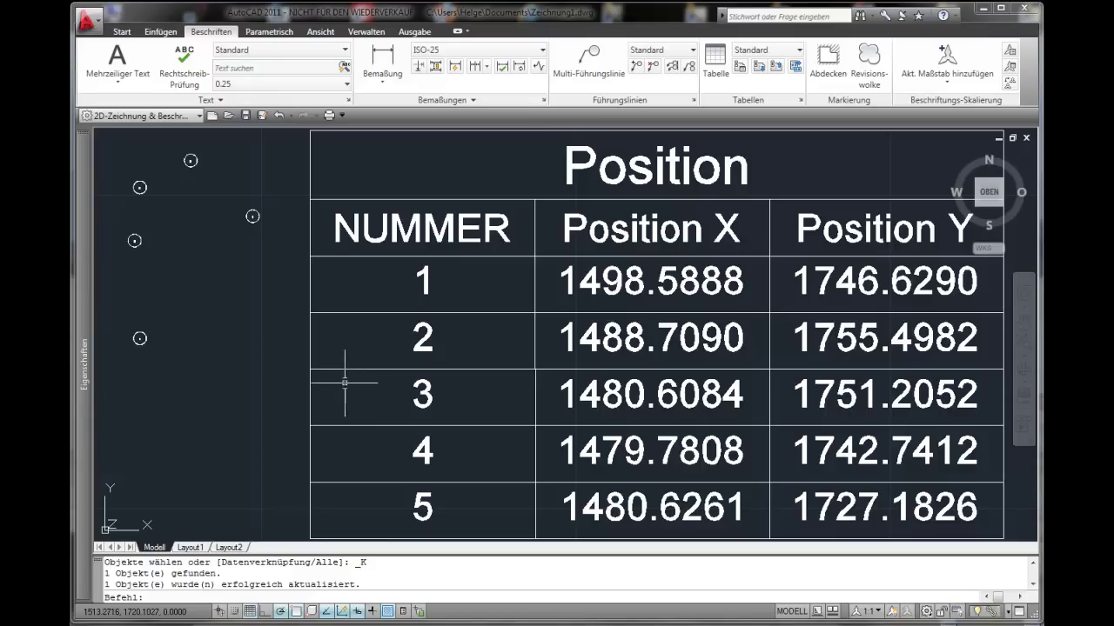
# Step: Grip-move circle 5 back up and update the table to 1490.6986, 1742.8811
pyautogui.click(148, 337)
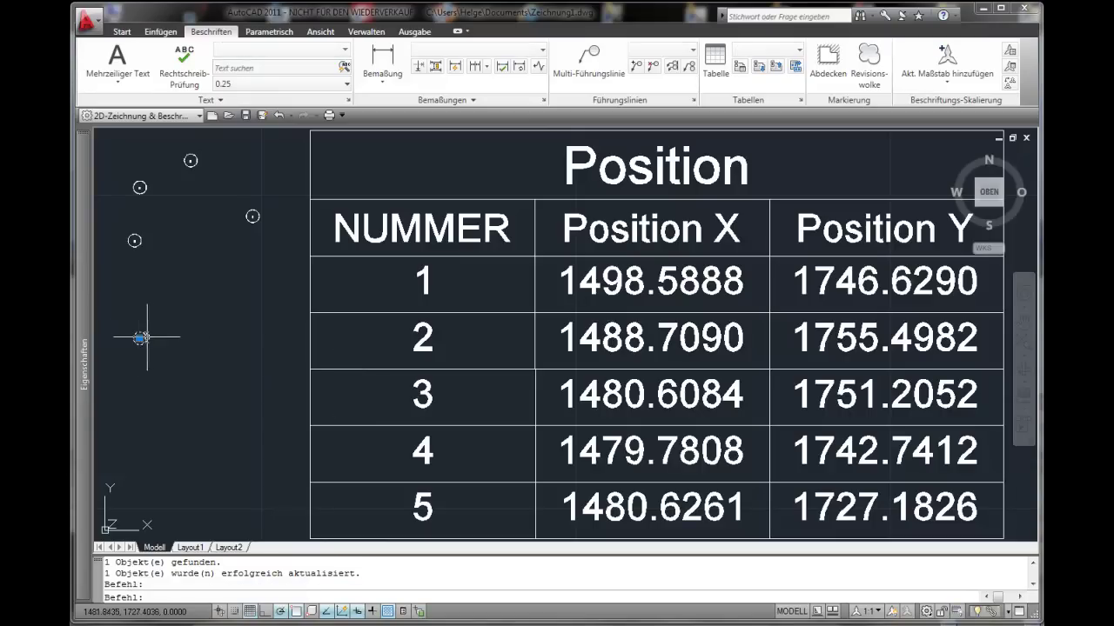
pyautogui.click(140, 338)
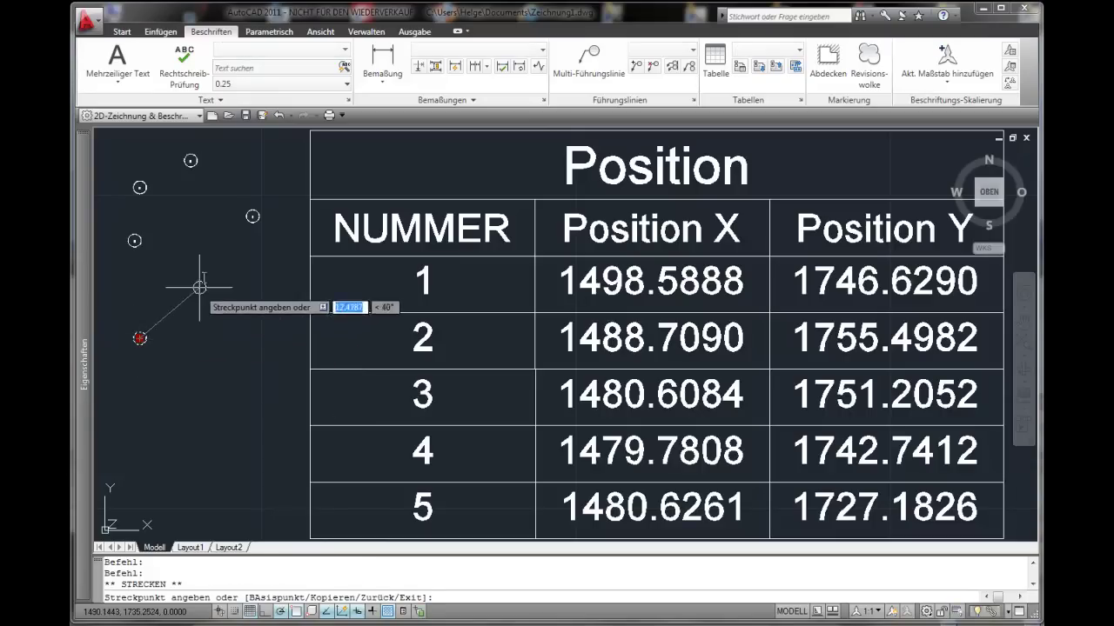
pyautogui.click(203, 240)
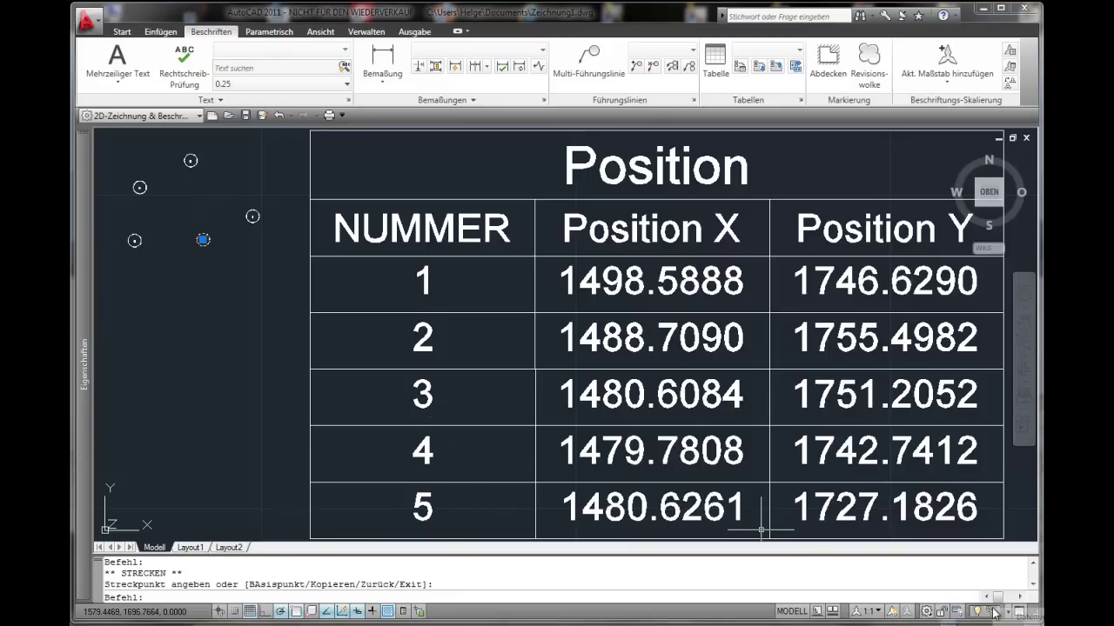
pyautogui.click(1009, 609)
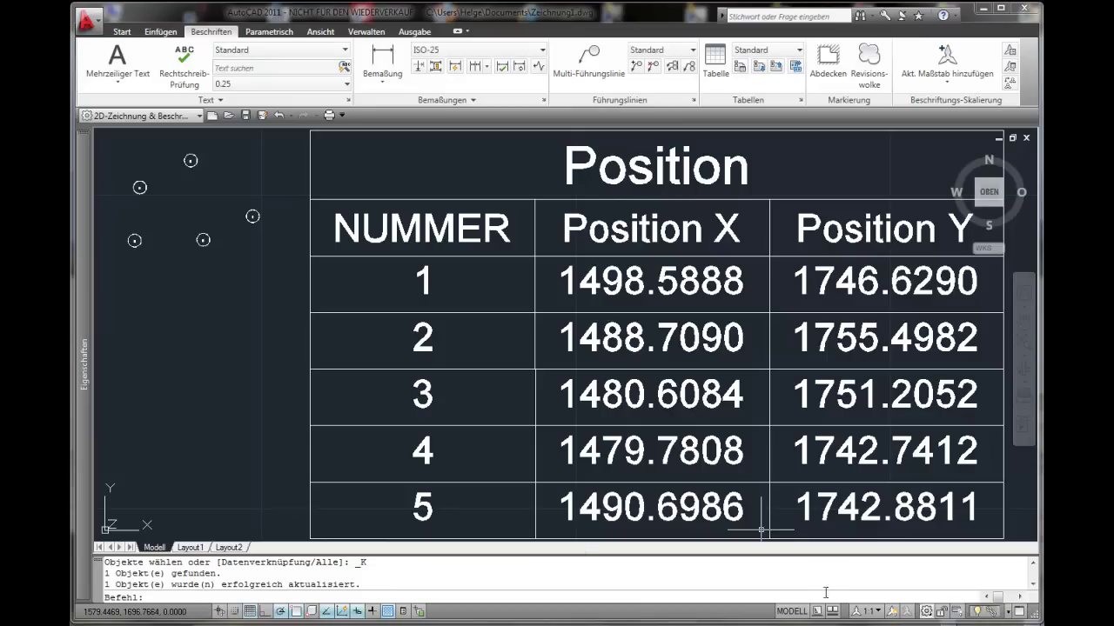